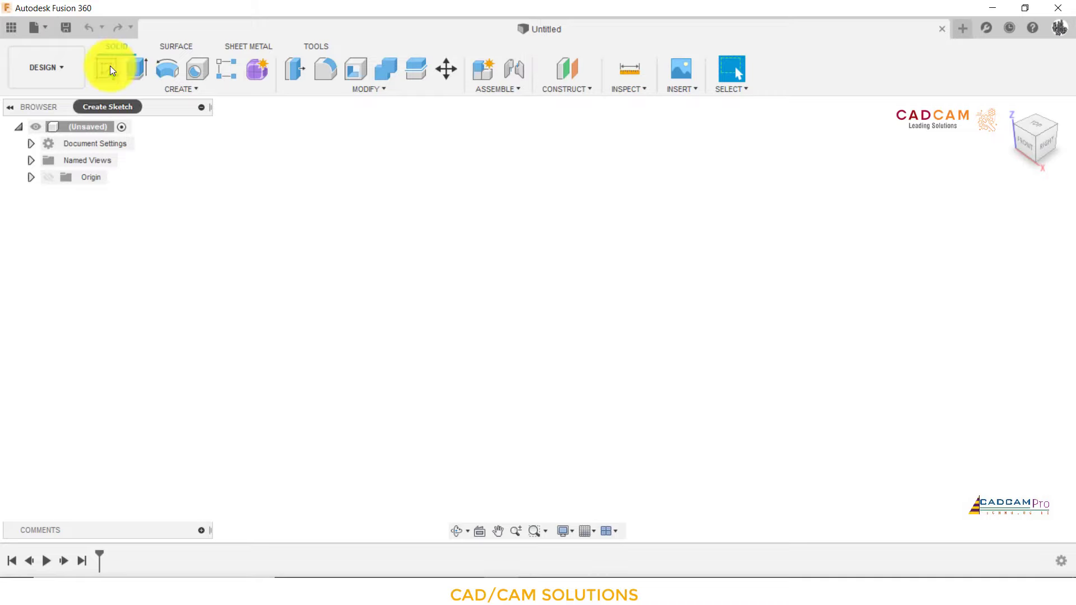
Create a Coil on the XY plane, centred at the origin, with a 30 mm diameter
{"action": "left_click", "coordinate": [172, 92]}
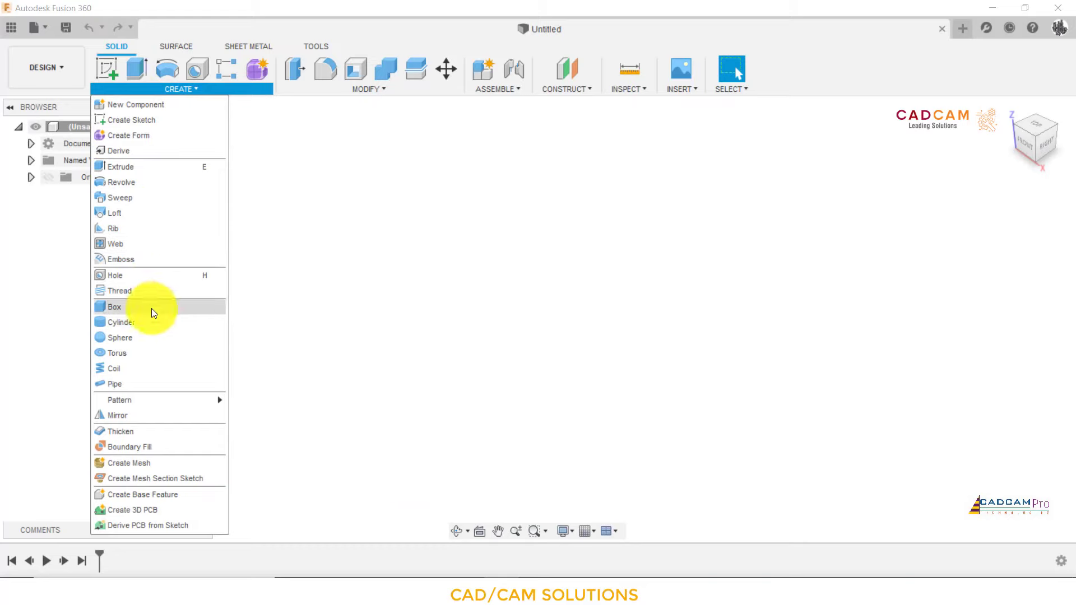
{"action": "left_click", "coordinate": [118, 368]}
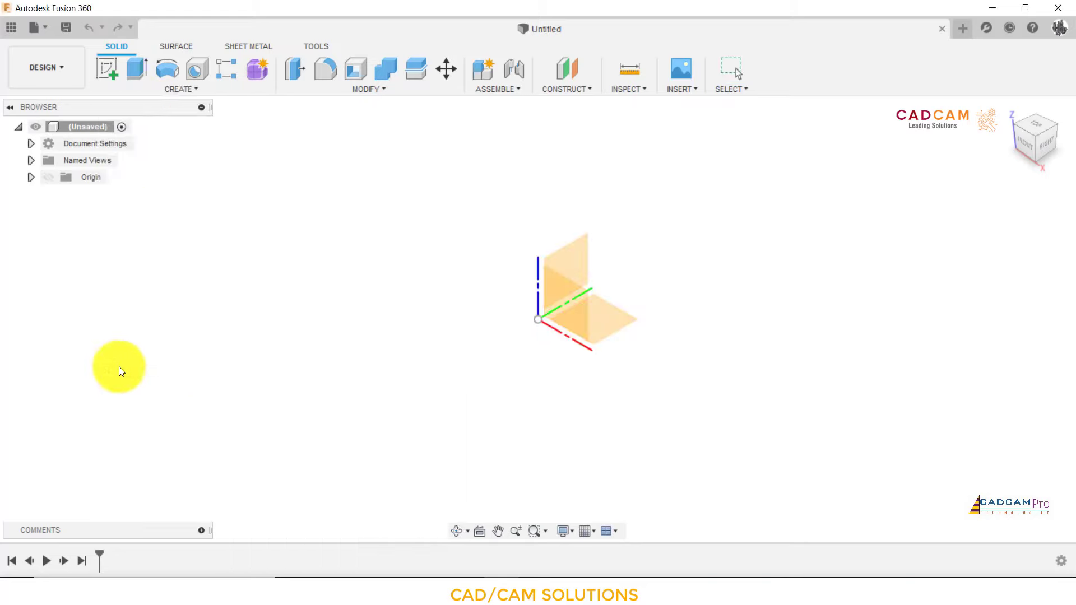
{"action": "left_click", "coordinate": [621, 328]}
{"action": "left_click", "coordinate": [537, 321]}
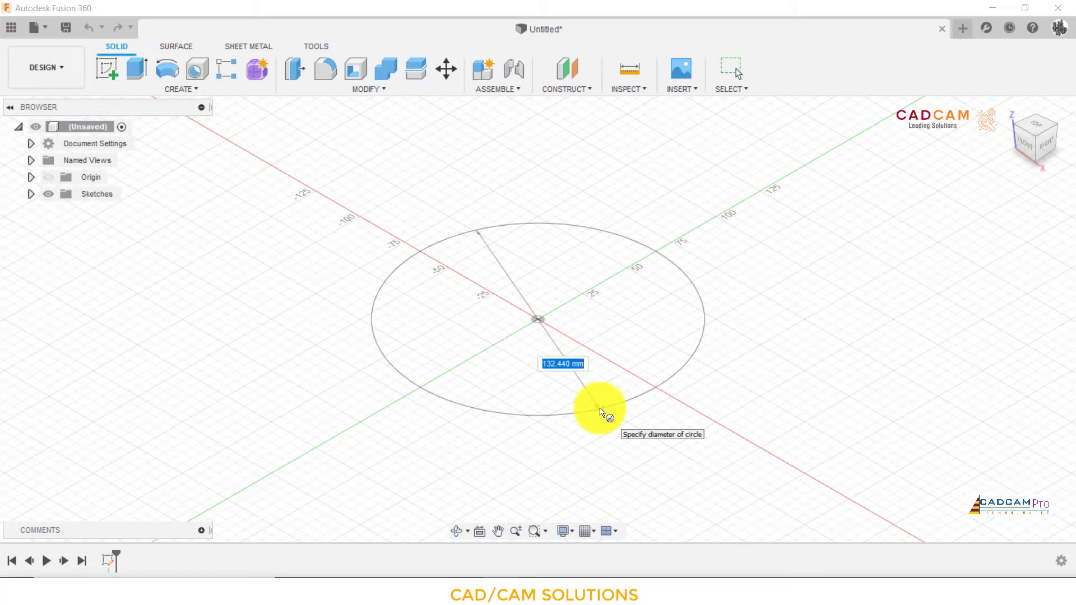
{"action": "type", "text": "30"}
{"action": "key", "text": "Return"}
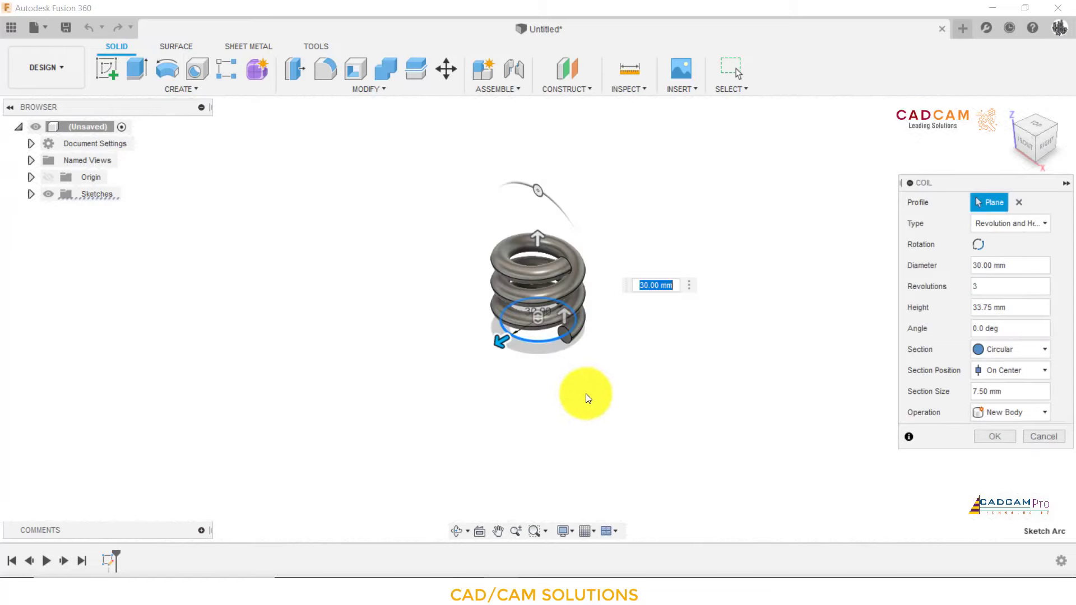
Switch to the Front view and set the coil to 8 revolutions and 24.75 mm height
{"action": "scroll", "coordinate": [606, 258], "scroll_direction": "up", "scroll_amount": 3}
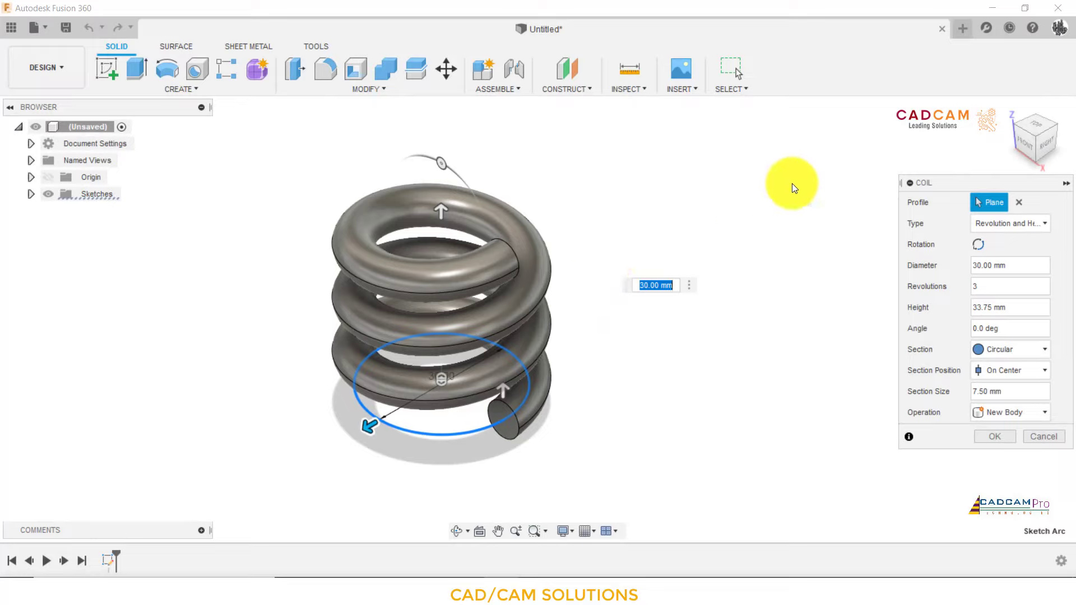
{"action": "left_click", "coordinate": [1025, 146]}
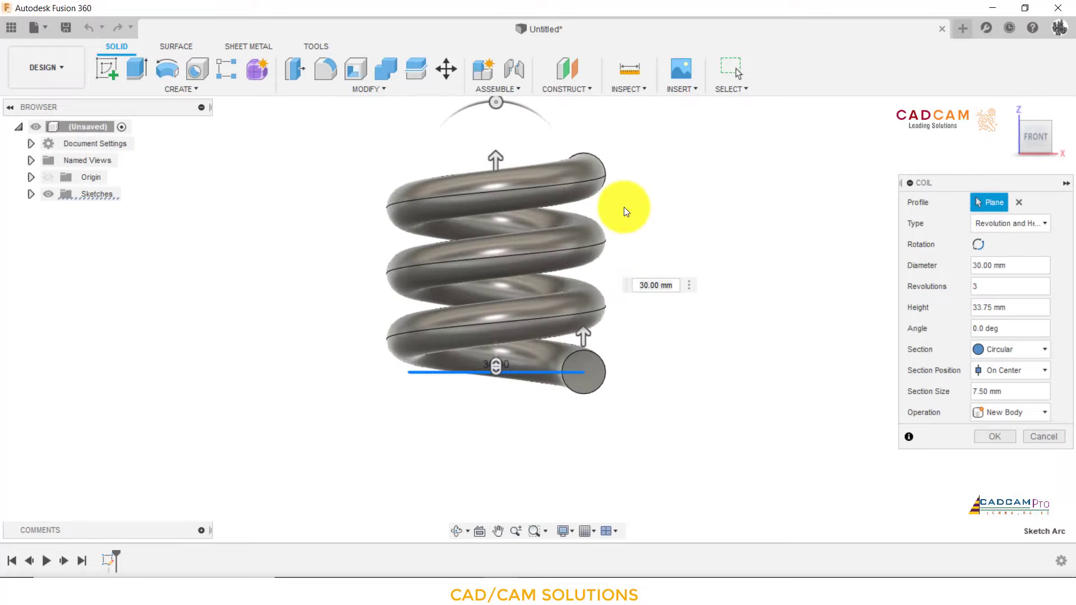
{"action": "double_click", "coordinate": [986, 289]}
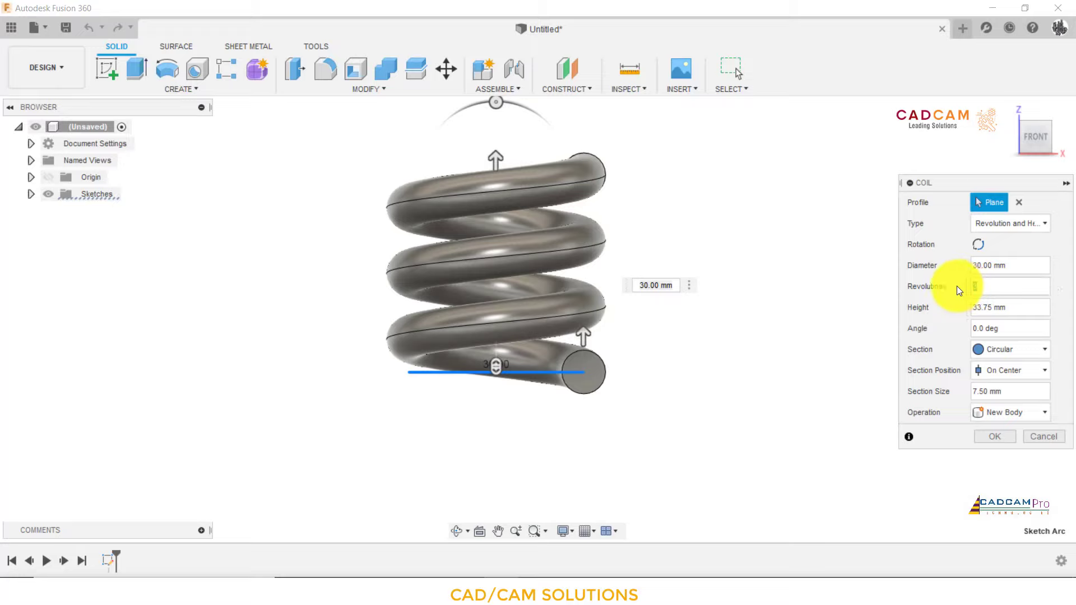
{"action": "type", "text": "8"}
{"action": "scroll", "coordinate": [616, 379], "scroll_direction": "down", "scroll_amount": 3}
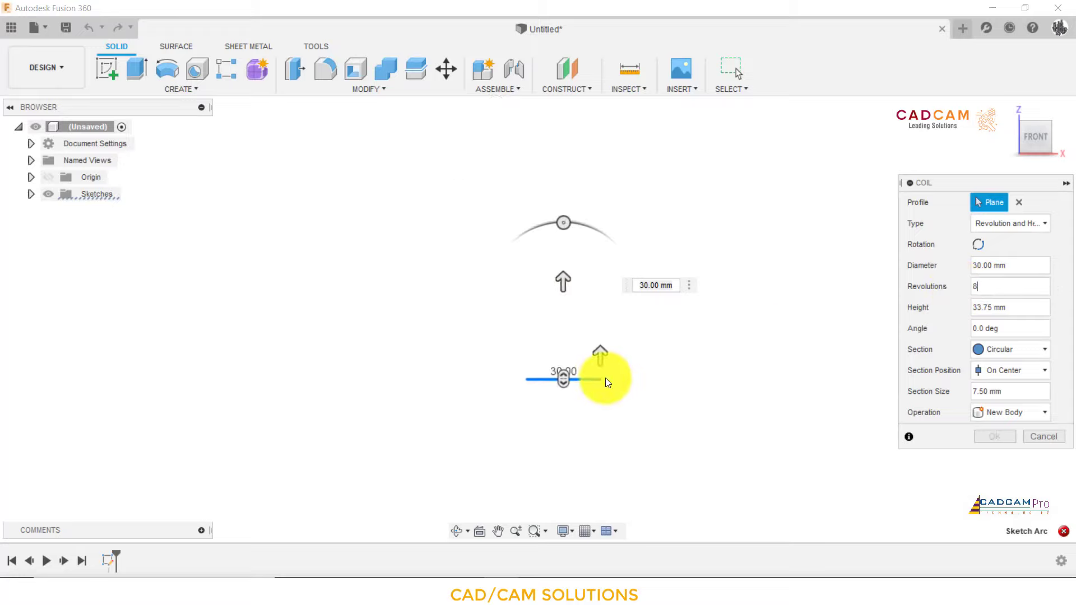
{"action": "left_click_drag", "start_coordinate": [1026, 308], "coordinate": [960, 307]}
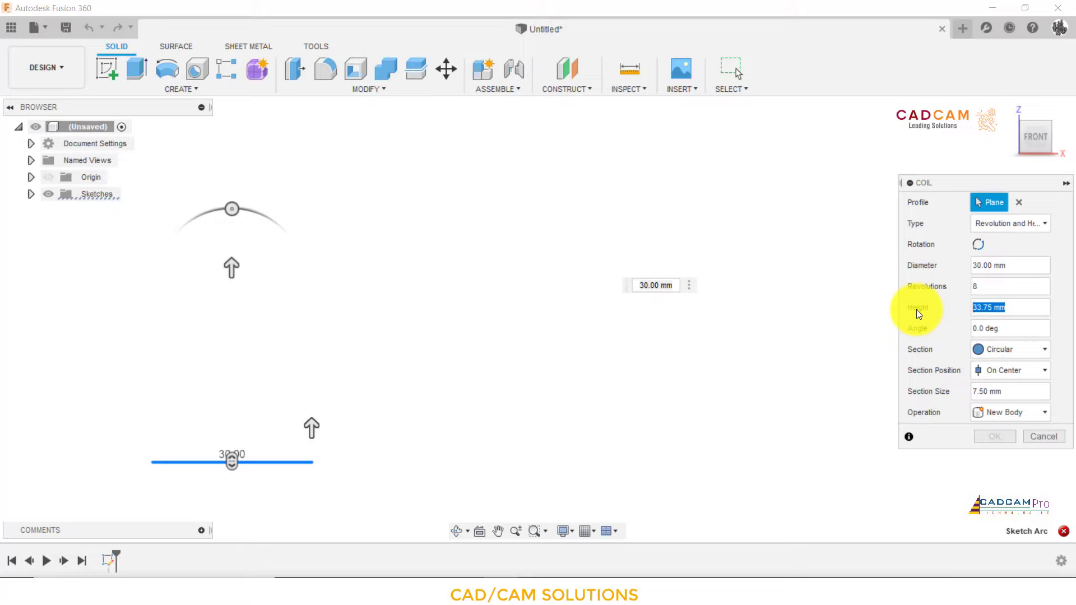
{"action": "type", "text": "27"}
{"action": "key", "text": "BackSpace"}
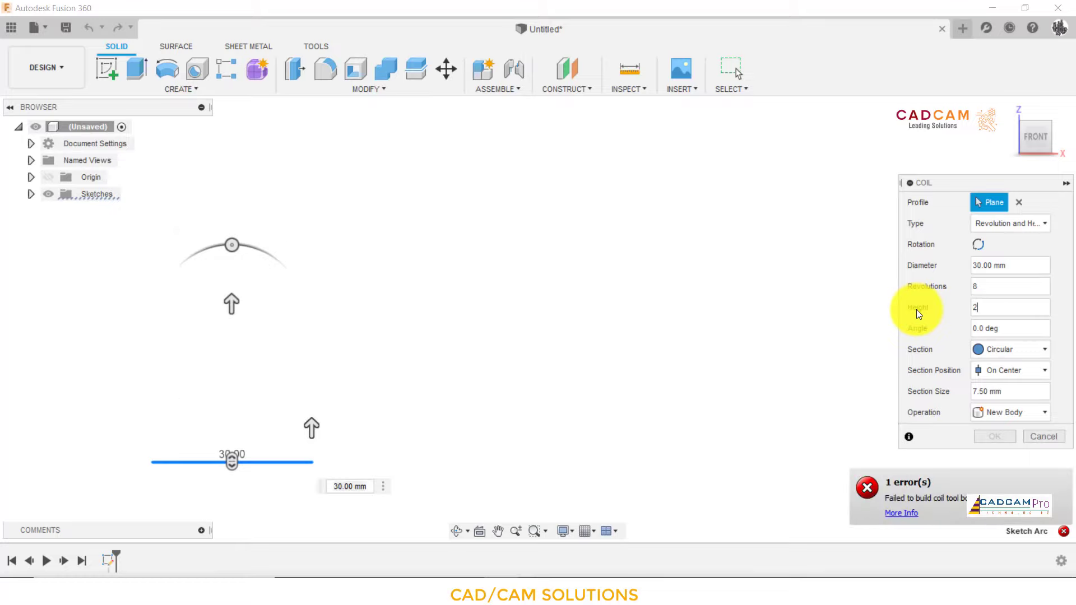
{"action": "type", "text": "4.75"}
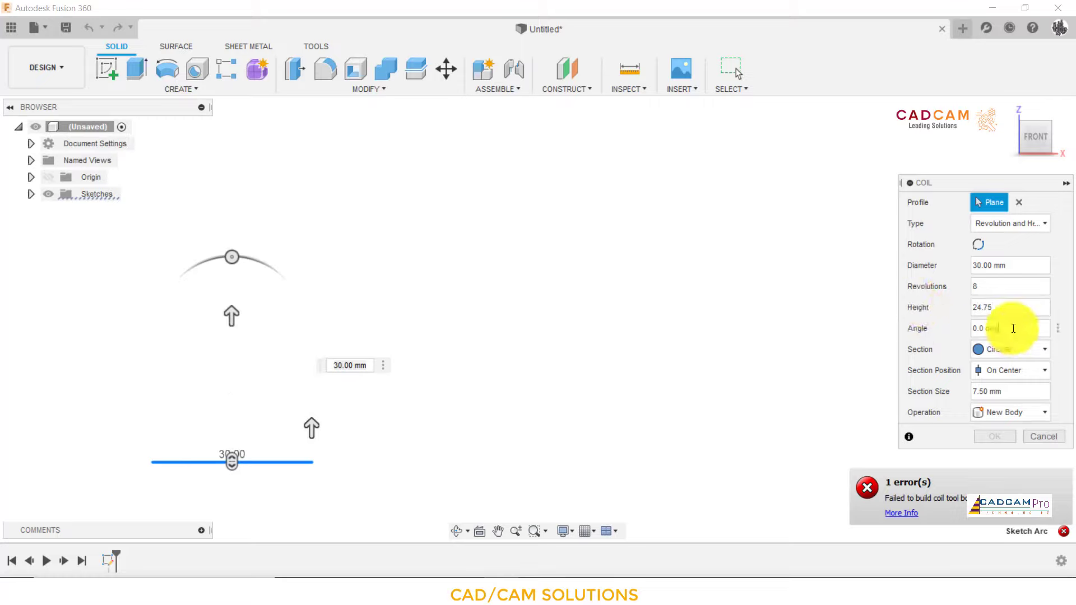
Set the coil's section size to 3 mm, revolutions to 10 and height to 30.75 mm
{"action": "left_click", "coordinate": [1017, 391]}
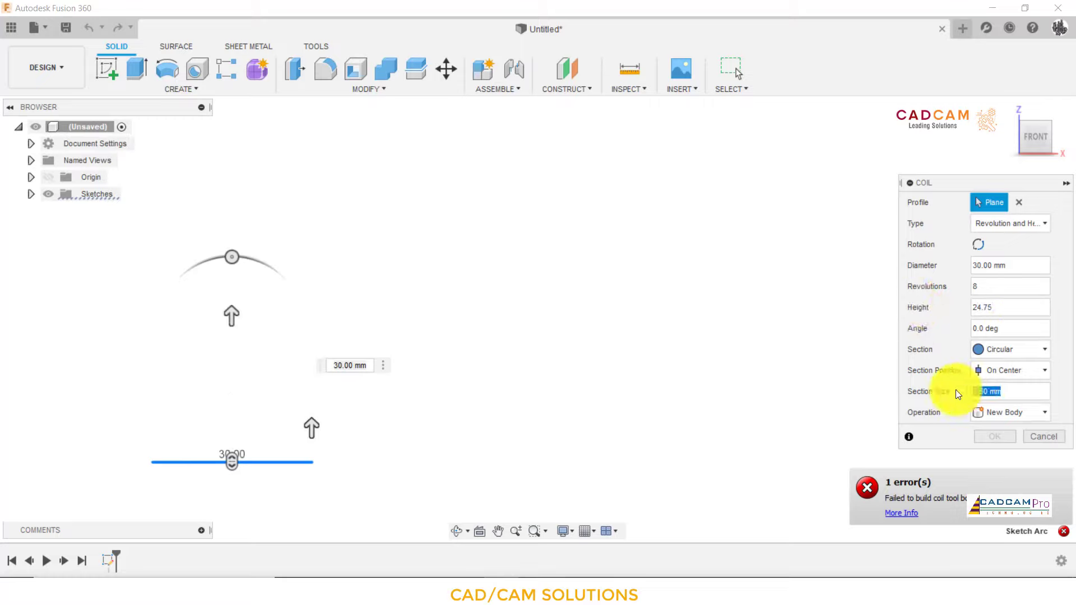
{"action": "type", "text": "3"}
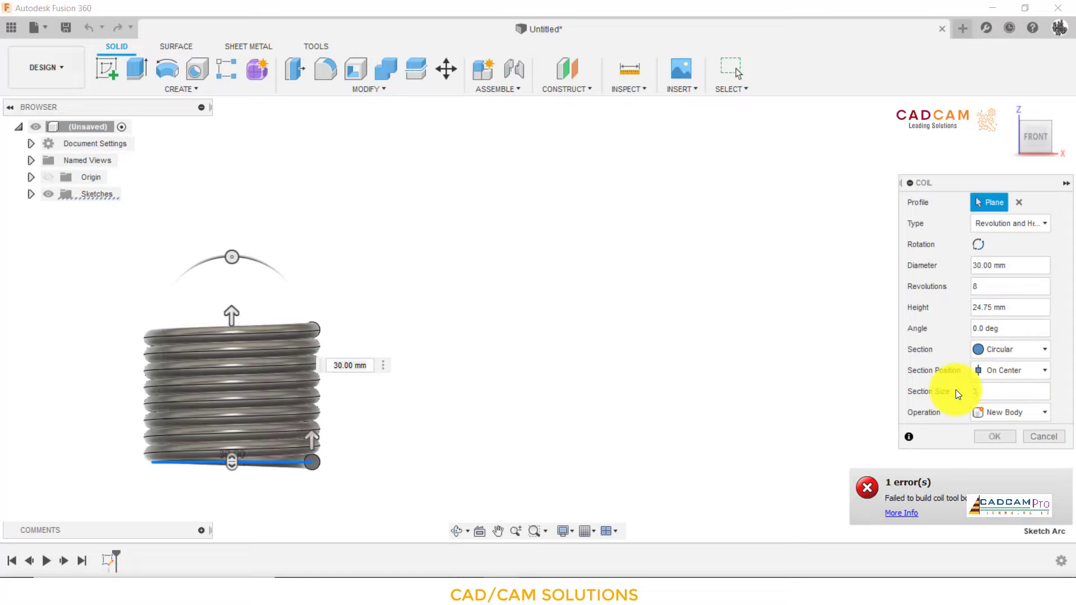
{"action": "scroll", "coordinate": [627, 308], "scroll_direction": "down", "scroll_amount": 2}
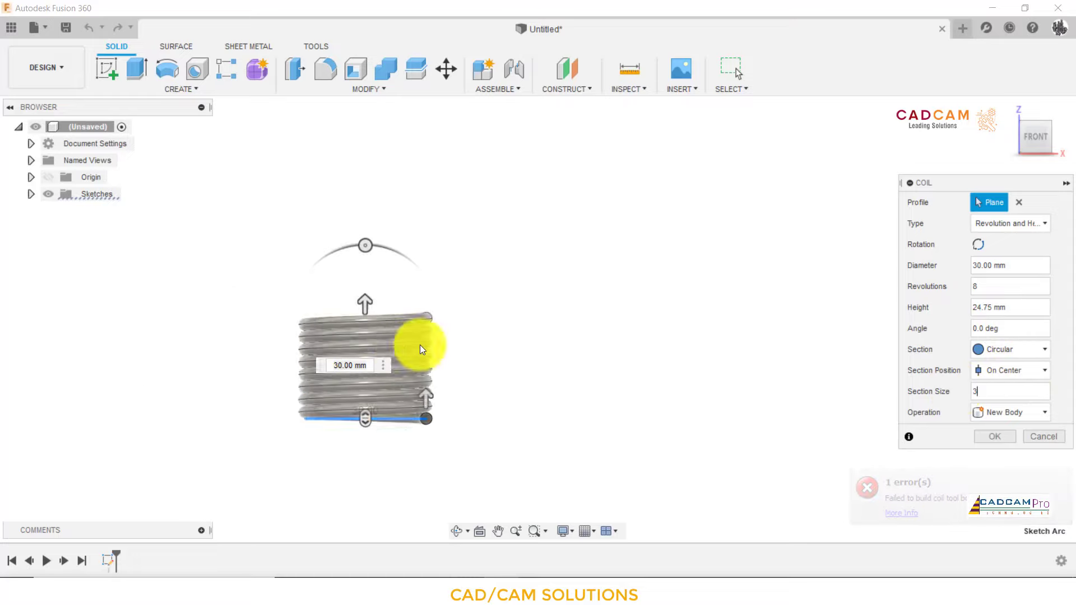
{"action": "scroll", "coordinate": [424, 342], "scroll_direction": "up", "scroll_amount": 3}
{"action": "scroll", "coordinate": [424, 341], "scroll_direction": "up", "scroll_amount": 2}
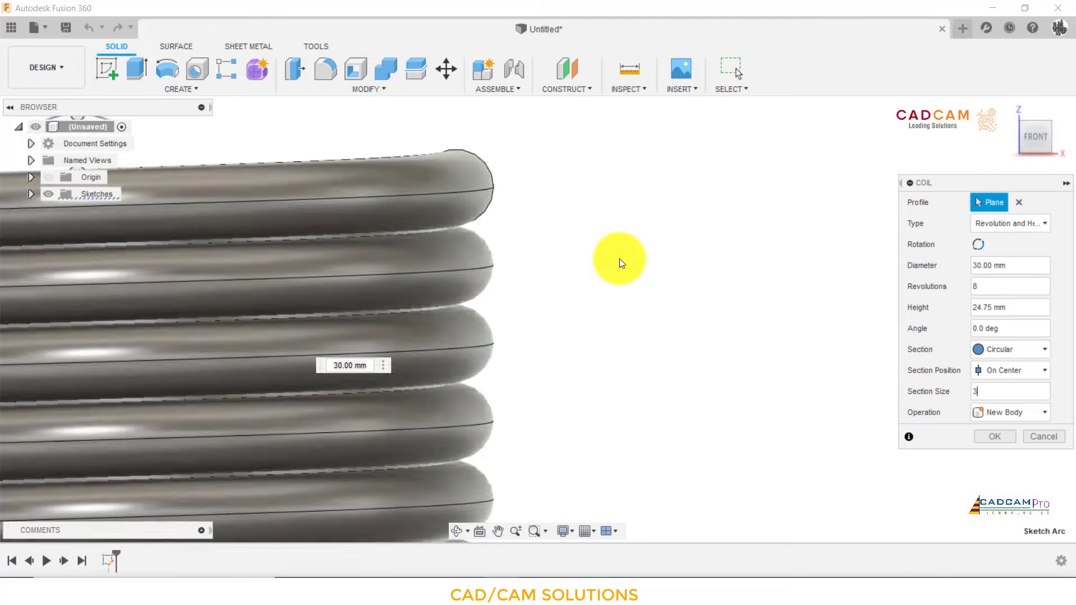
{"action": "scroll", "coordinate": [619, 258], "scroll_direction": "down", "scroll_amount": 3}
{"action": "scroll", "coordinate": [621, 257], "scroll_direction": "down", "scroll_amount": 2}
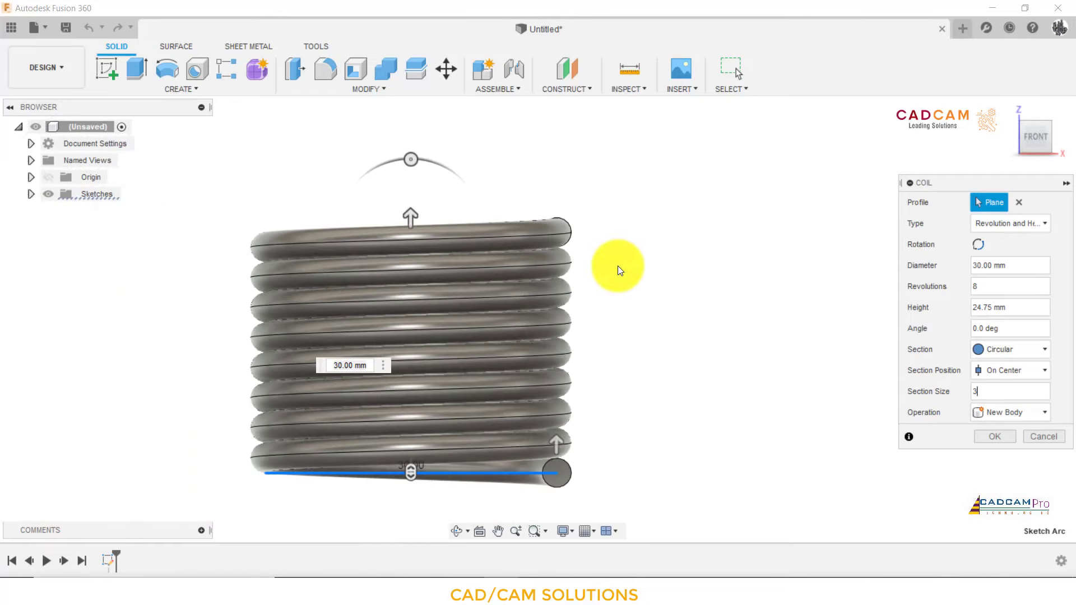
{"action": "double_click", "coordinate": [992, 287]}
{"action": "type", "text": "10"}
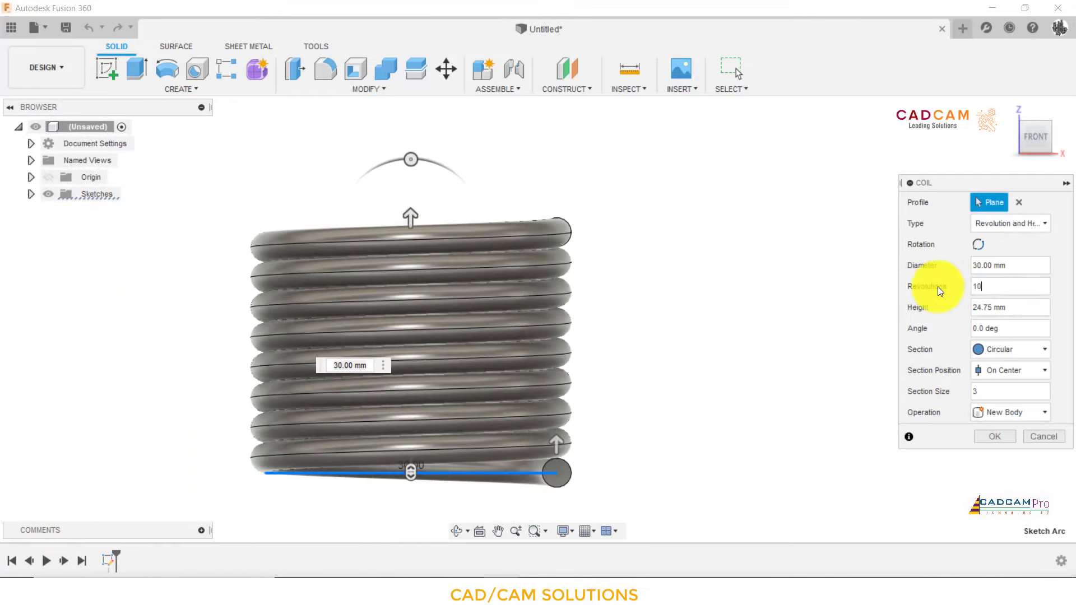
{"action": "left_click_drag", "start_coordinate": [1006, 310], "coordinate": [946, 308]}
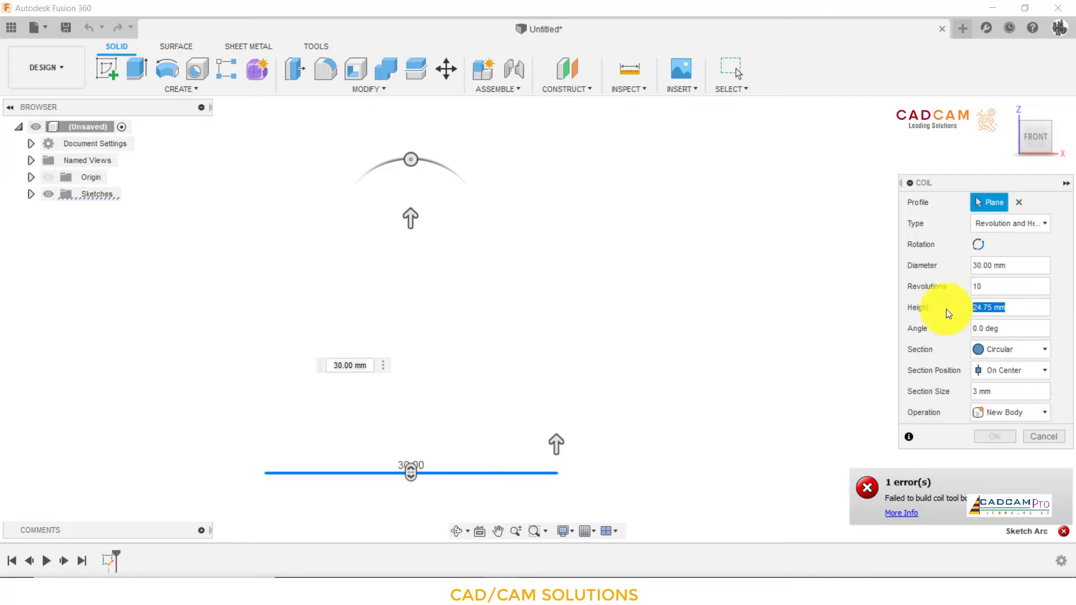
{"action": "type", "text": "30.7"}
{"action": "type", "text": "5"}
Toggle the coil's Rotation direction, orbiting to check that the preview builds
{"action": "scroll", "coordinate": [665, 306], "scroll_direction": "down", "scroll_amount": 1}
{"action": "scroll", "coordinate": [664, 305], "scroll_direction": "down", "scroll_amount": 1}
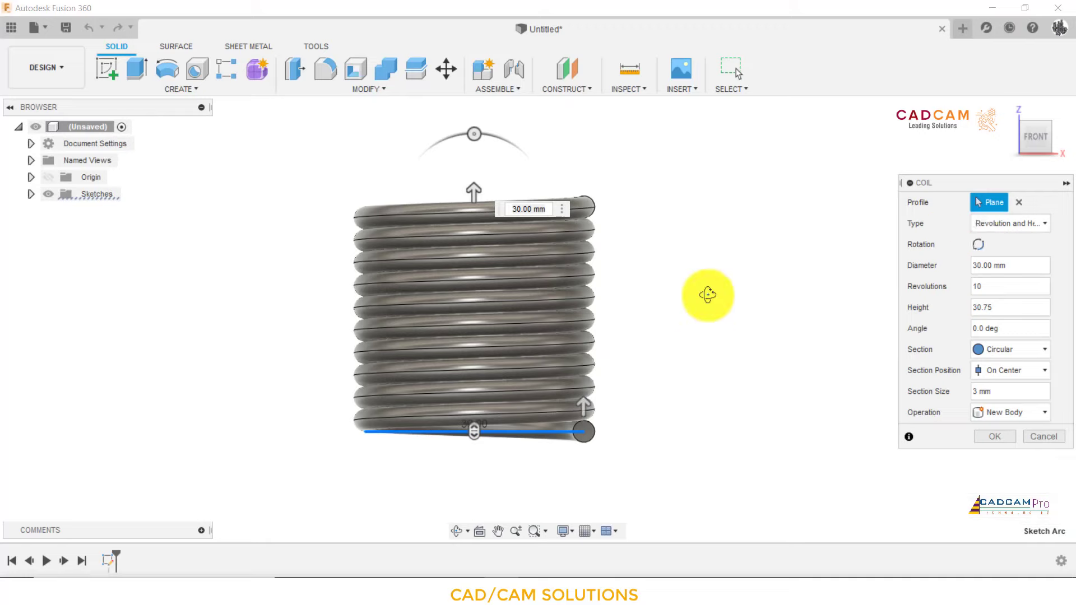
{"action": "middle_click_drag", "start_coordinate": [703, 293], "coordinate": [645, 323], "text": "shift"}
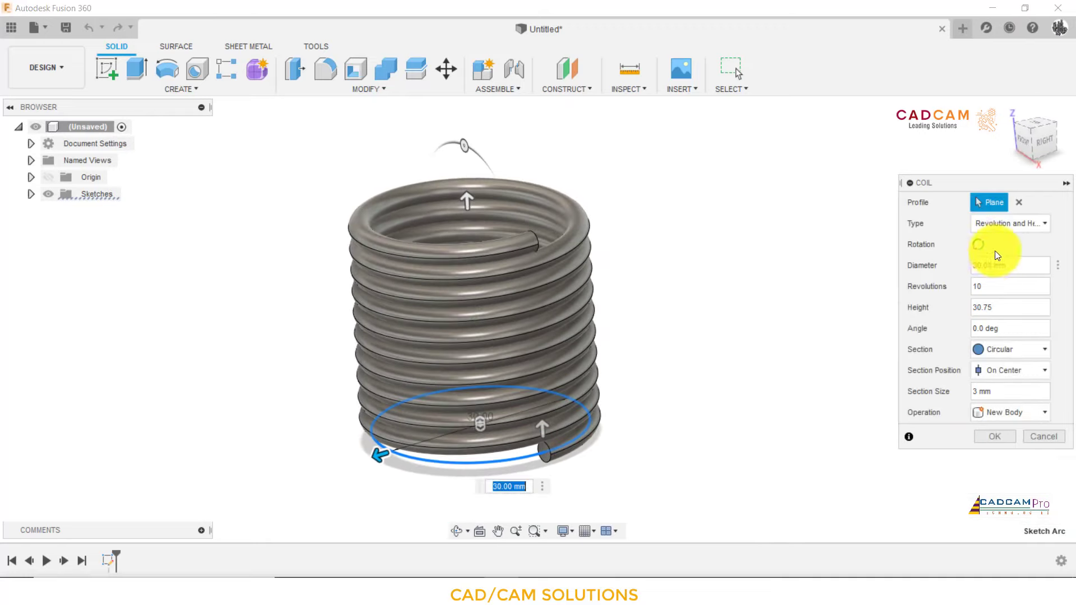
{"action": "left_click", "coordinate": [979, 247]}
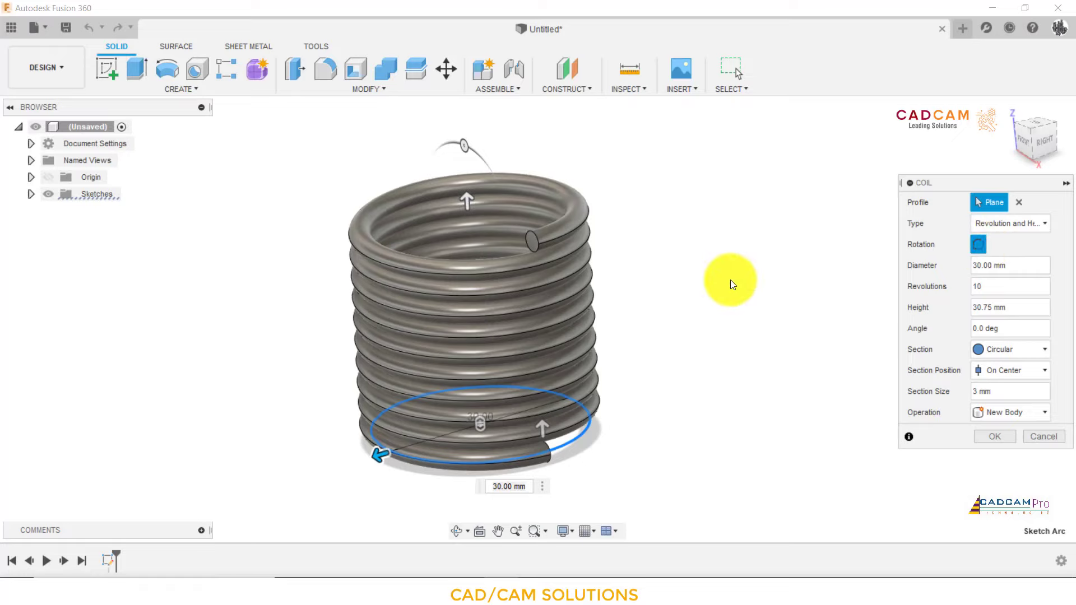
{"action": "left_click", "coordinate": [980, 247]}
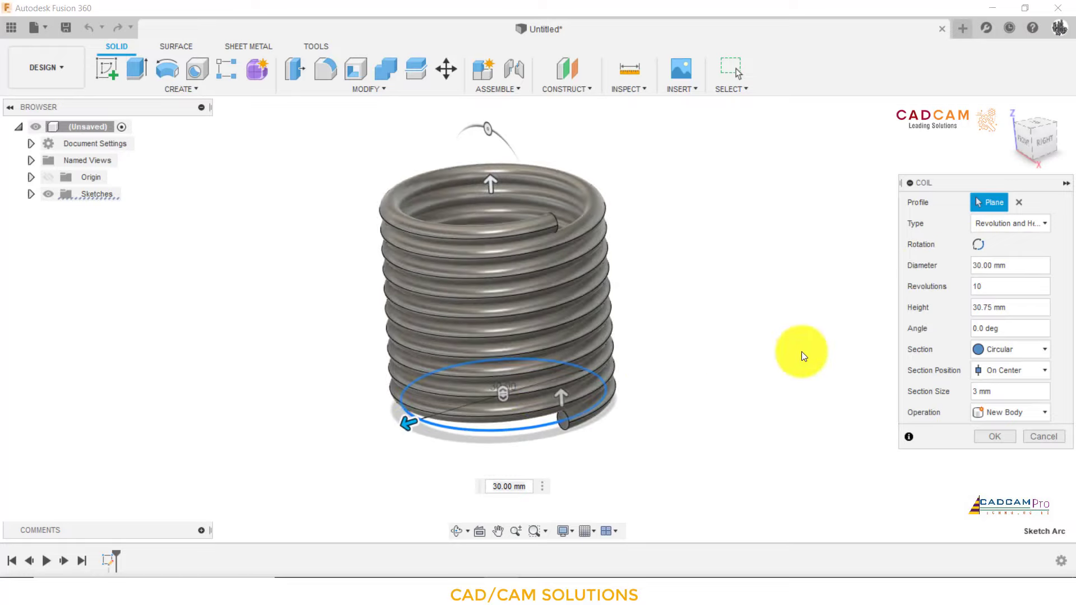
{"action": "mouse_move", "coordinate": [768, 331]}
{"action": "middle_mouse_down", "text": "shift"}
{"action": "mouse_move", "coordinate": [785, 314]}
{"action": "mouse_move", "coordinate": [771, 324]}
{"action": "middle_mouse_up", "text": "shift"}
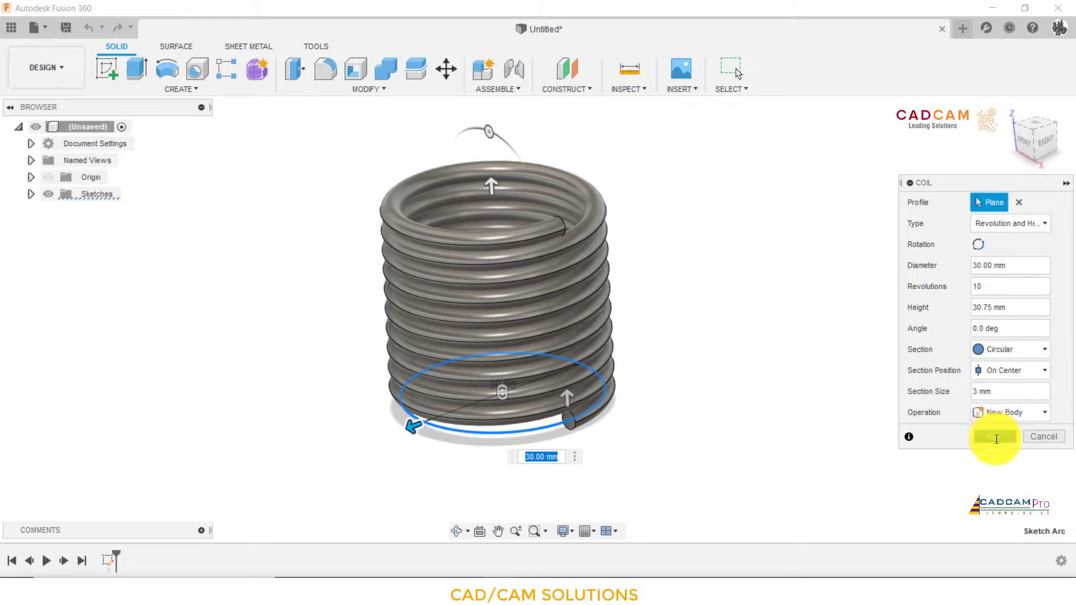
Finish the coil and locate the resulting Body1 in the browser
{"action": "left_click", "coordinate": [996, 438]}
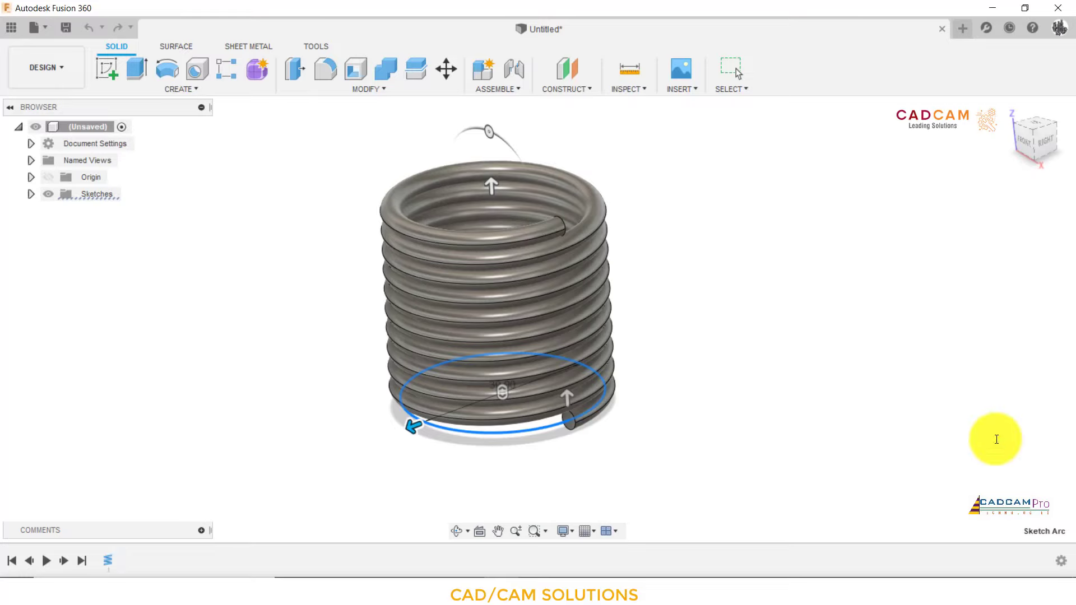
{"action": "scroll", "coordinate": [771, 372], "scroll_direction": "down", "scroll_amount": 2}
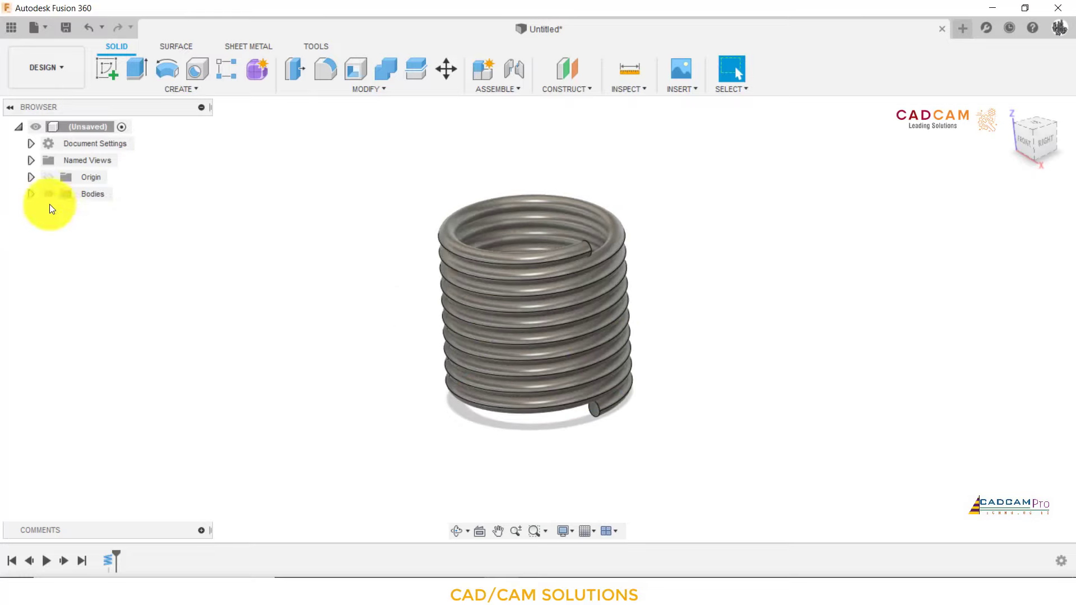
{"action": "left_click", "coordinate": [31, 193]}
{"action": "left_click", "coordinate": [91, 214]}
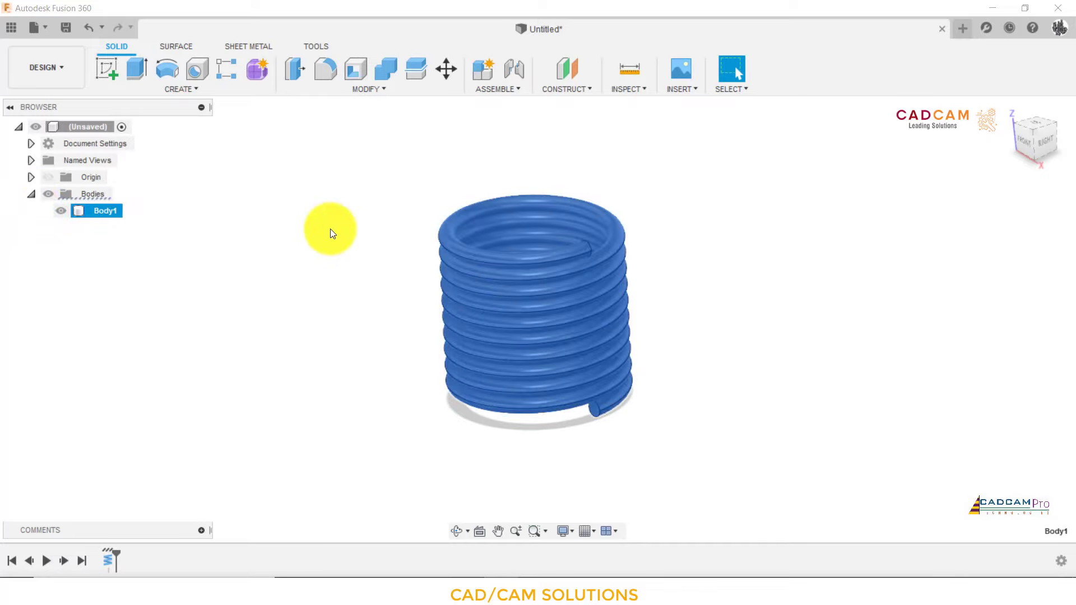
{"action": "left_click", "coordinate": [331, 229]}
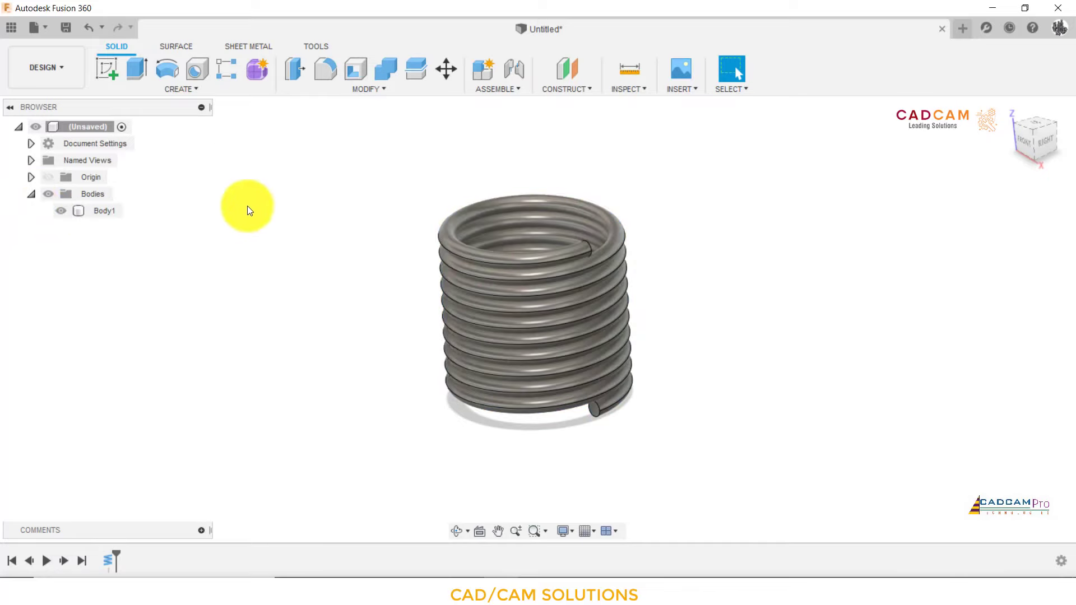
Switch to the Surface tools and window-select all faces of the spring
{"action": "left_click", "coordinate": [182, 48]}
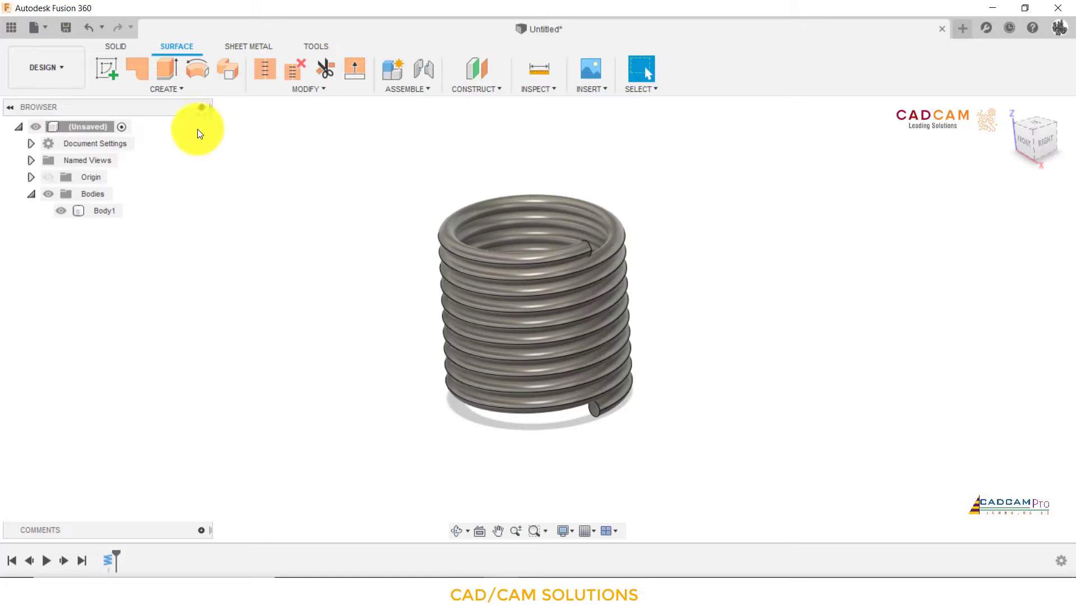
{"action": "left_click", "coordinate": [312, 93]}
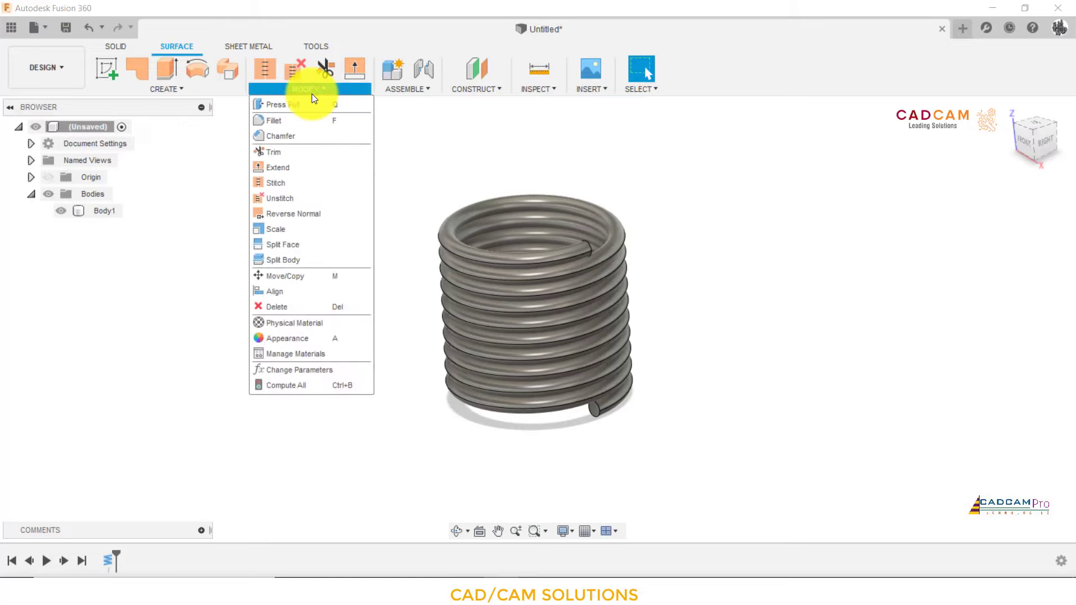
{"action": "left_click", "coordinate": [210, 89]}
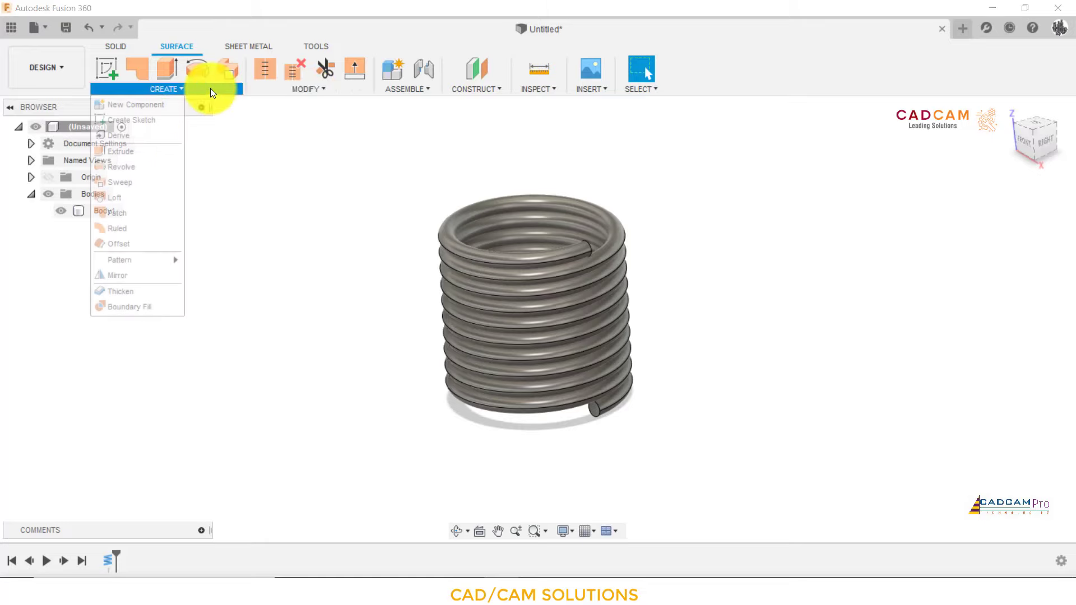
{"action": "left_click", "coordinate": [130, 247]}
{"action": "left_click_drag", "start_coordinate": [336, 159], "coordinate": [785, 452]}
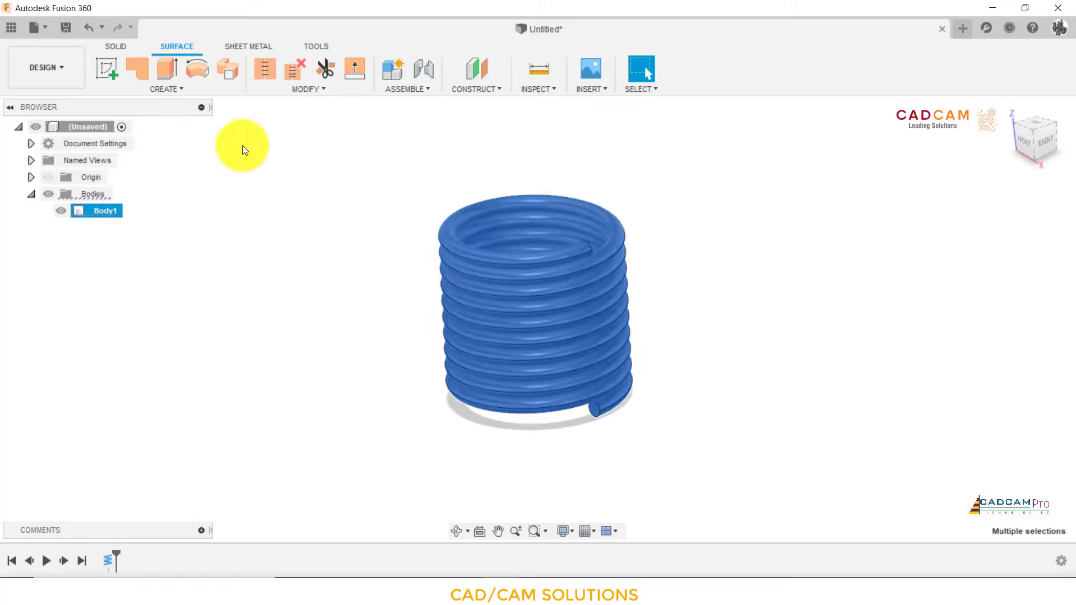
{"action": "left_click", "coordinate": [187, 91]}
Apply a 0.00 mm Offset to the spring's faces with Operation set to New Body
{"action": "left_click", "coordinate": [139, 244]}
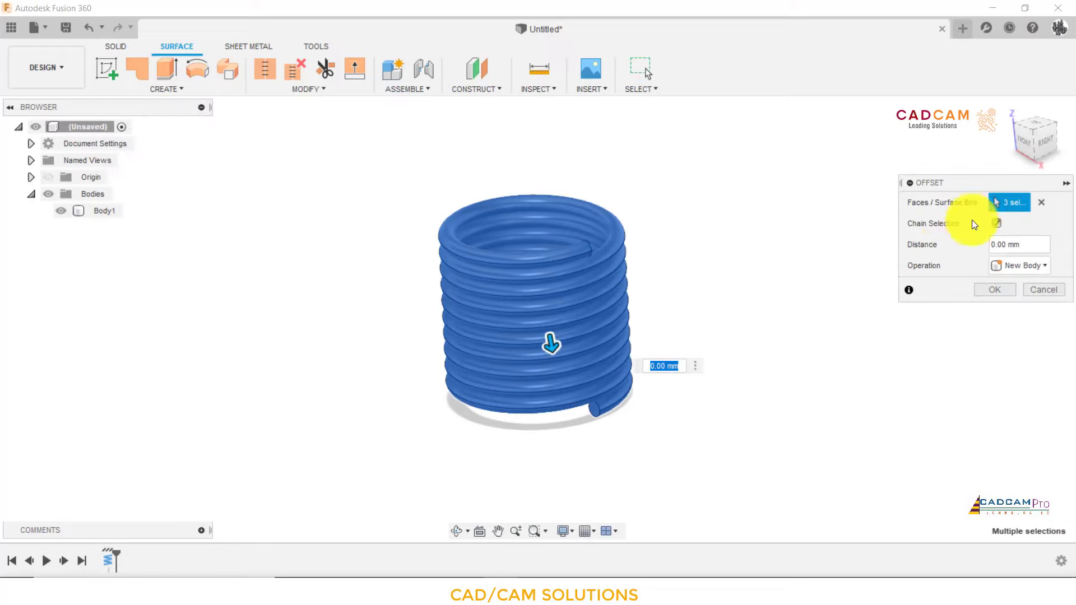
{"action": "left_click_drag", "start_coordinate": [981, 183], "coordinate": [807, 183]}
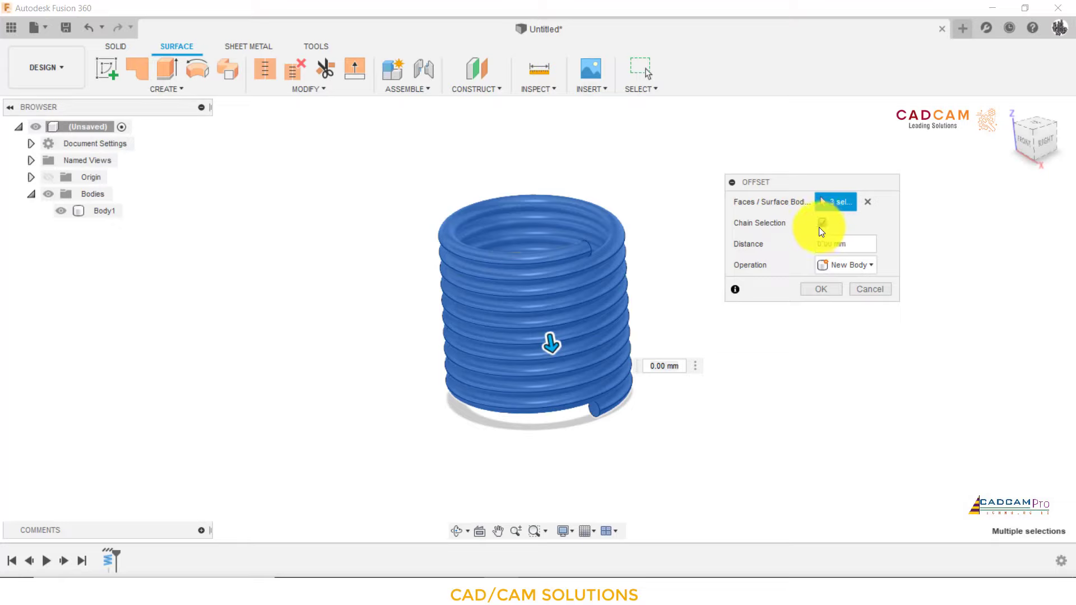
{"action": "mouse_move", "coordinate": [845, 243]}
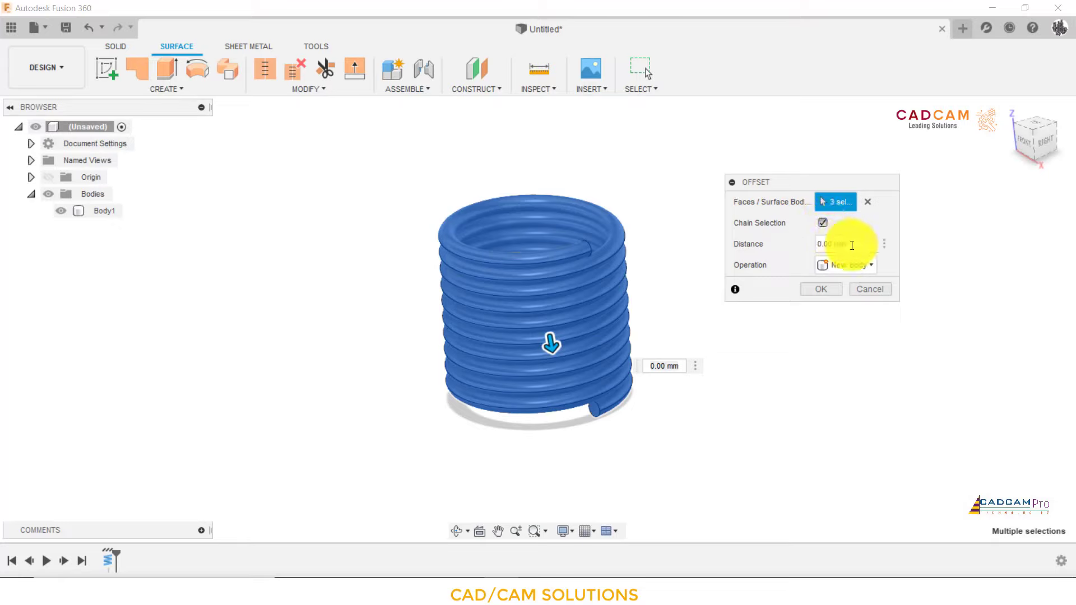
{"action": "left_click", "coordinate": [834, 290]}
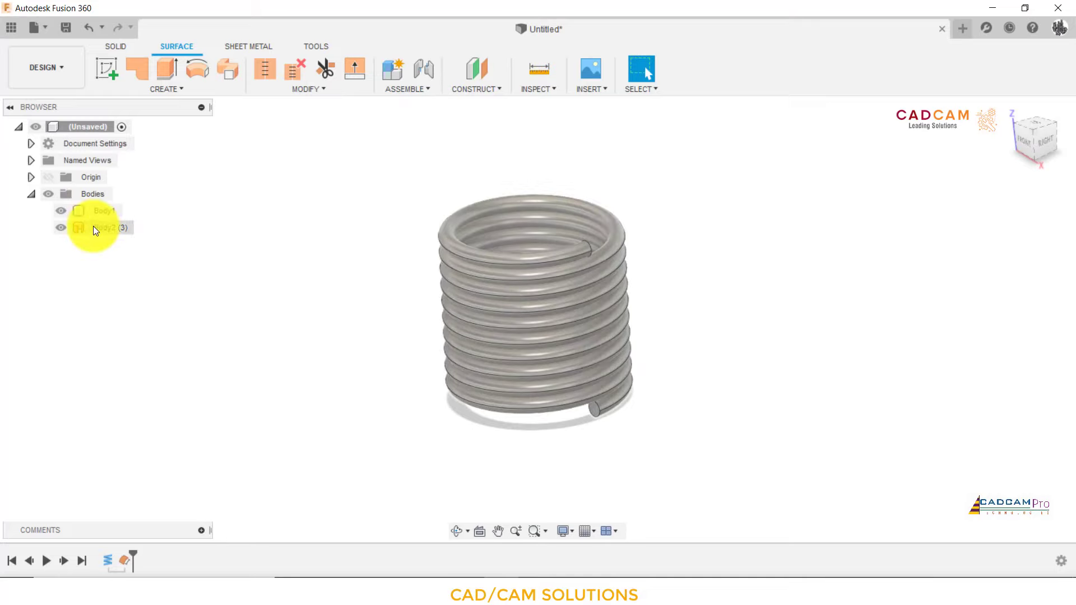
Hide Body1 and show the Origin planes and axes, zooming in on the coil
{"action": "left_click", "coordinate": [60, 211]}
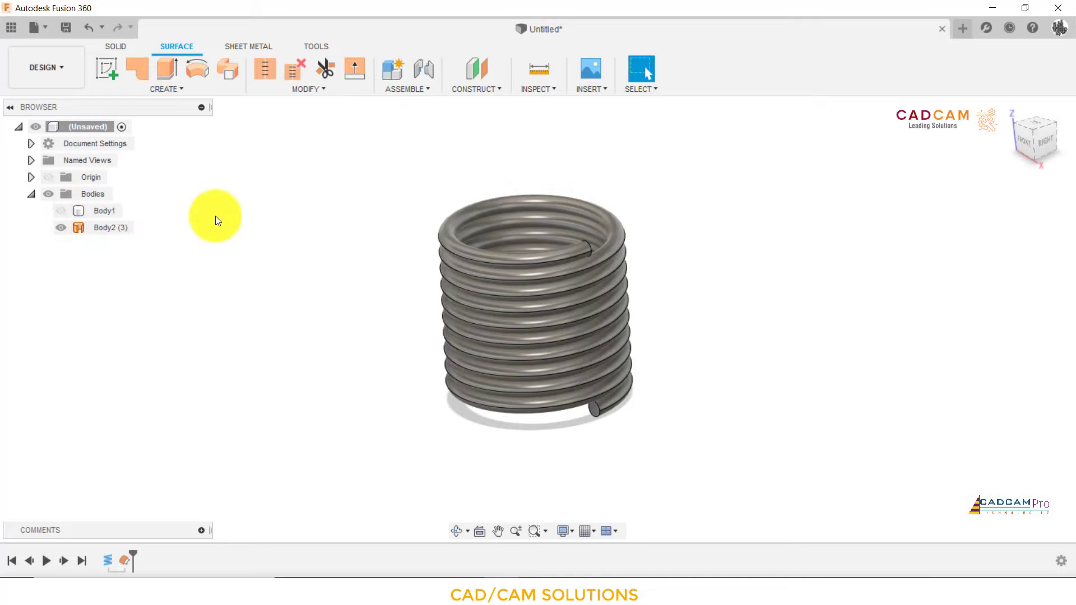
{"action": "mouse_move", "coordinate": [361, 211]}
{"action": "middle_mouse_down", "text": "shift"}
{"action": "mouse_move", "coordinate": [413, 207]}
{"action": "mouse_move", "coordinate": [404, 221]}
{"action": "middle_mouse_up", "text": "shift"}
{"action": "scroll", "coordinate": [405, 221], "scroll_direction": "up", "scroll_amount": 1}
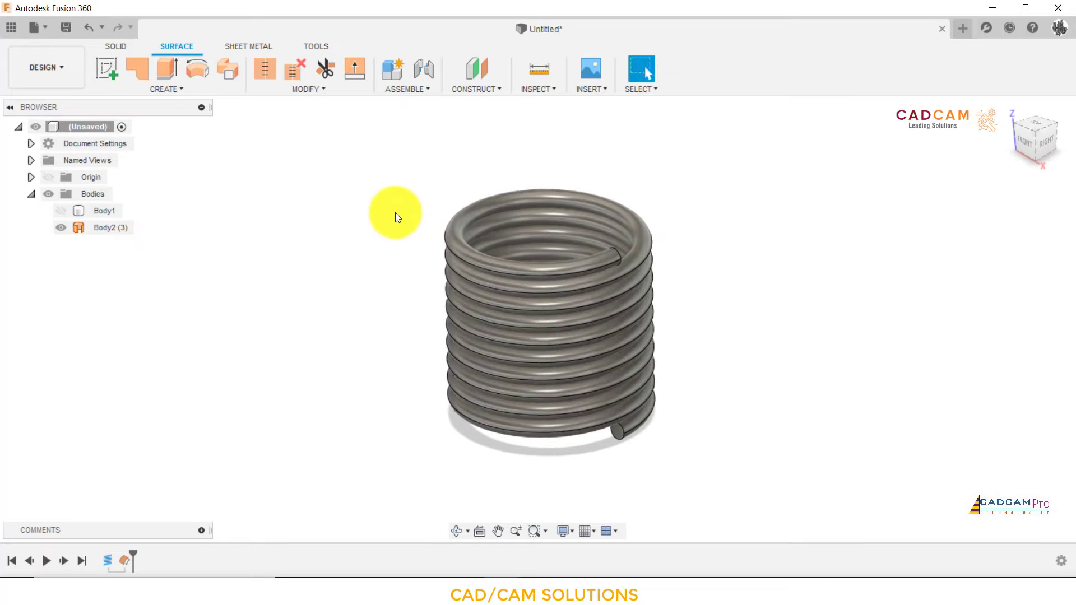
{"action": "left_click", "coordinate": [48, 178]}
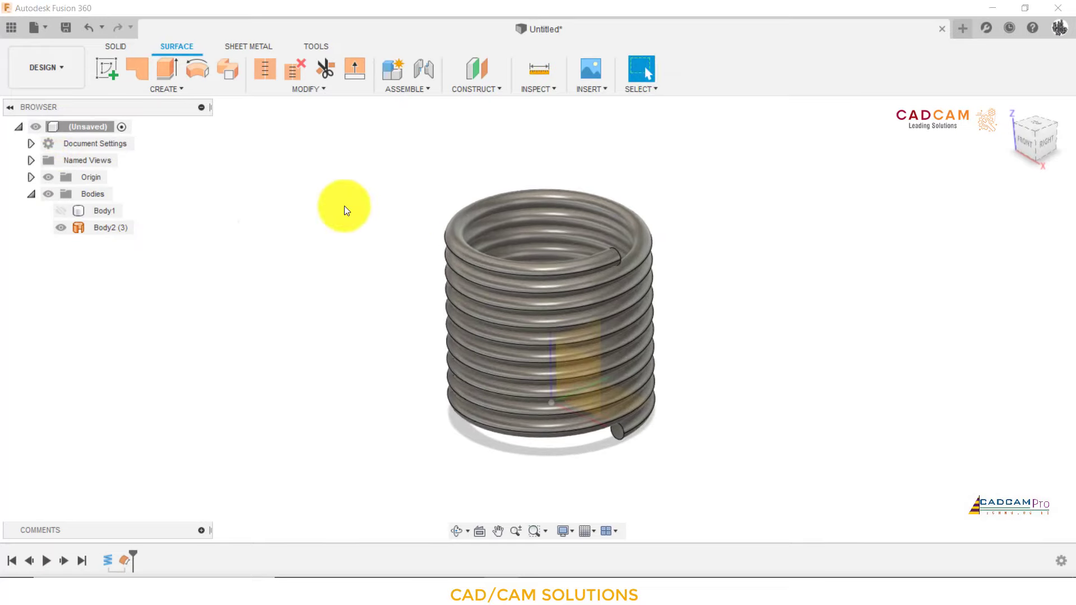
{"action": "scroll", "coordinate": [344, 206], "scroll_direction": "up", "scroll_amount": 1}
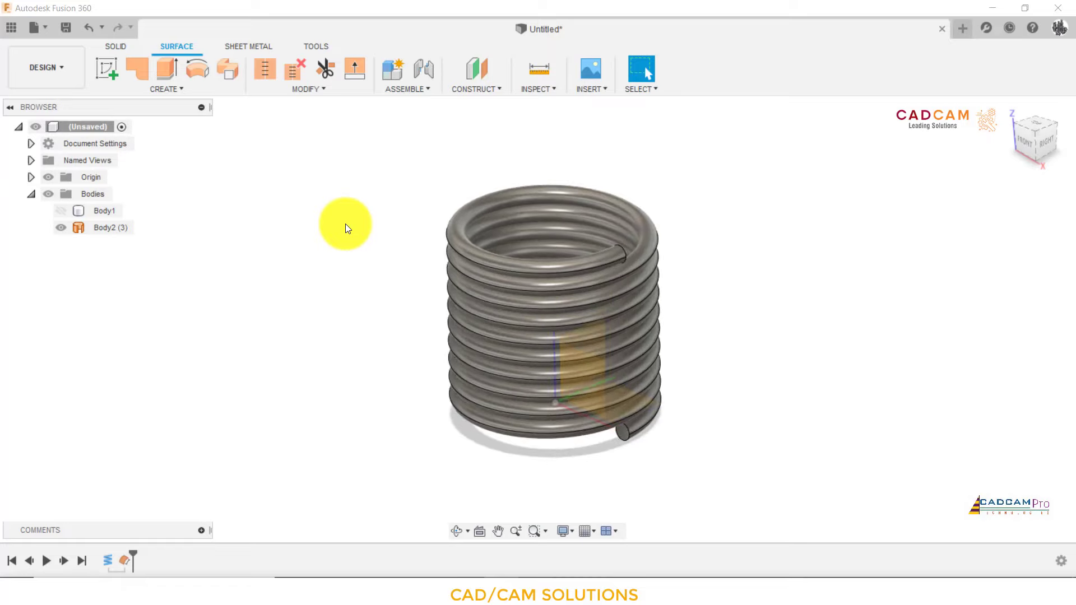
Start a Trim and orbit the coil to a near-front view
{"action": "left_click", "coordinate": [321, 95]}
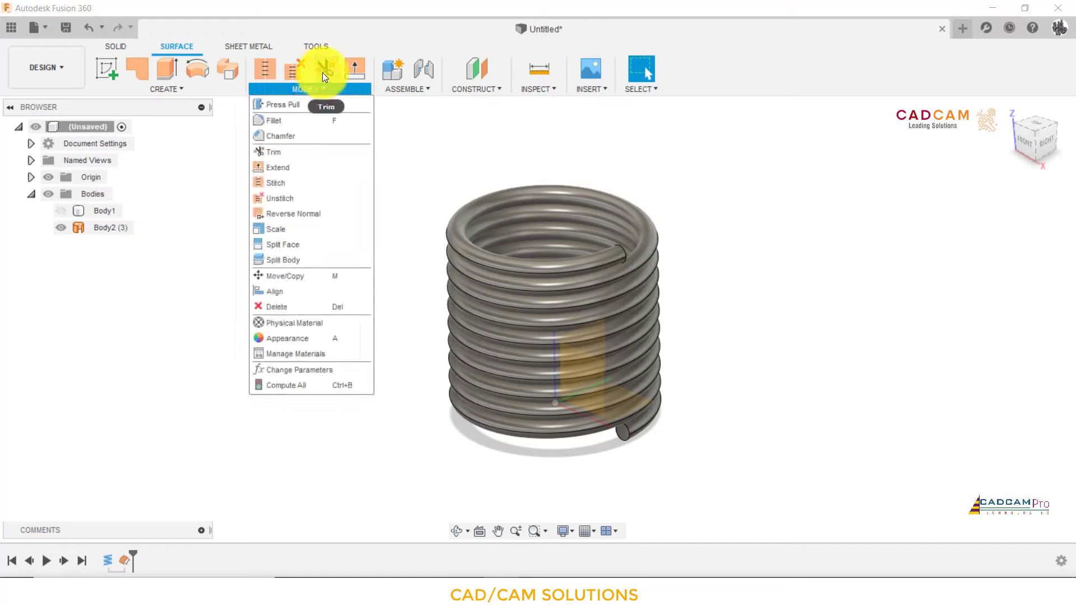
{"action": "left_click", "coordinate": [290, 152]}
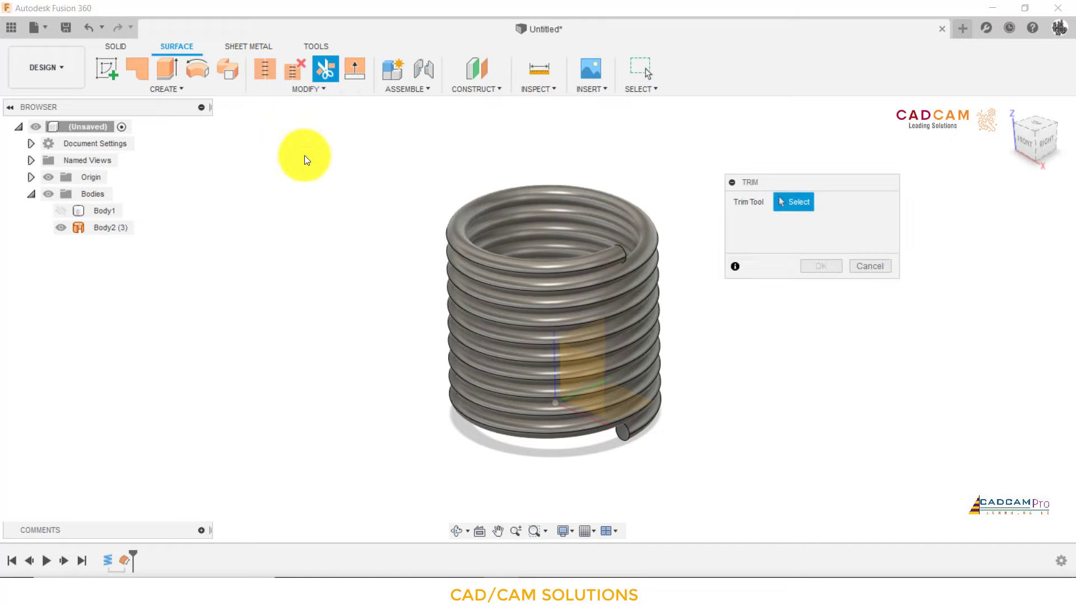
{"action": "mouse_move", "coordinate": [741, 368]}
{"action": "middle_mouse_down", "text": "shift"}
{"action": "mouse_move", "coordinate": [694, 320]}
{"action": "mouse_move", "coordinate": [701, 288]}
{"action": "mouse_move", "coordinate": [704, 315]}
{"action": "mouse_move", "coordinate": [750, 390]}
{"action": "middle_mouse_up", "text": "shift"}
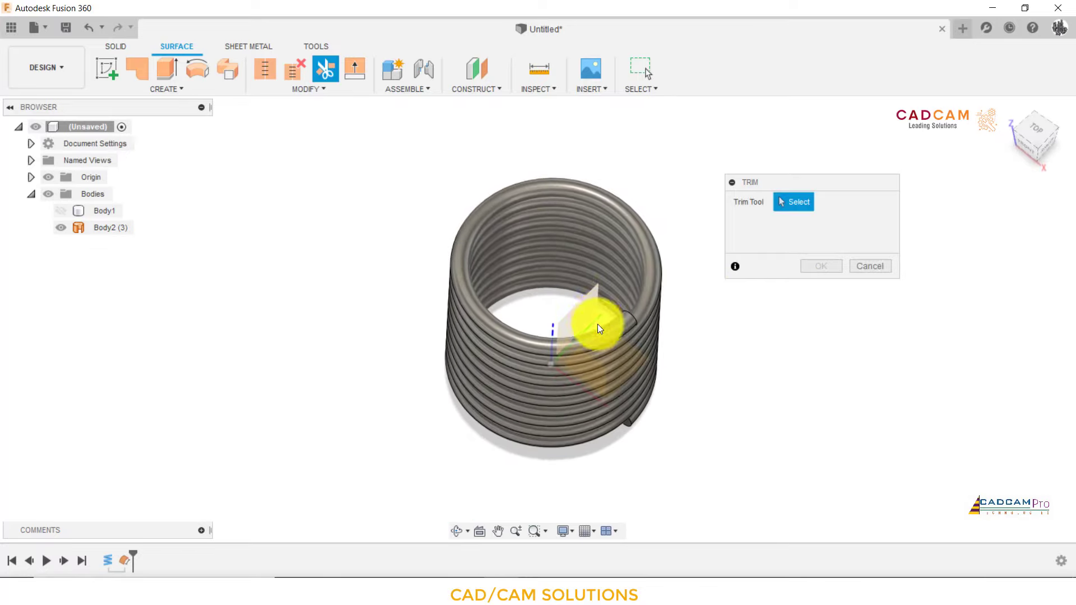
{"action": "mouse_move", "coordinate": [596, 324]}
{"action": "middle_mouse_down", "text": "shift"}
{"action": "mouse_move", "coordinate": [576, 355]}
{"action": "mouse_move", "coordinate": [587, 319]}
{"action": "mouse_move", "coordinate": [553, 298]}
{"action": "mouse_move", "coordinate": [564, 304]}
{"action": "mouse_move", "coordinate": [554, 377]}
{"action": "mouse_move", "coordinate": [579, 337]}
{"action": "middle_mouse_up", "text": "shift"}
{"action": "mouse_move", "coordinate": [743, 346]}
{"action": "middle_mouse_down", "text": "shift"}
{"action": "mouse_move", "coordinate": [720, 360]}
{"action": "mouse_move", "coordinate": [698, 331]}
{"action": "mouse_move", "coordinate": [717, 307]}
{"action": "mouse_move", "coordinate": [730, 322]}
{"action": "mouse_move", "coordinate": [721, 317]}
{"action": "middle_mouse_up", "text": "shift"}
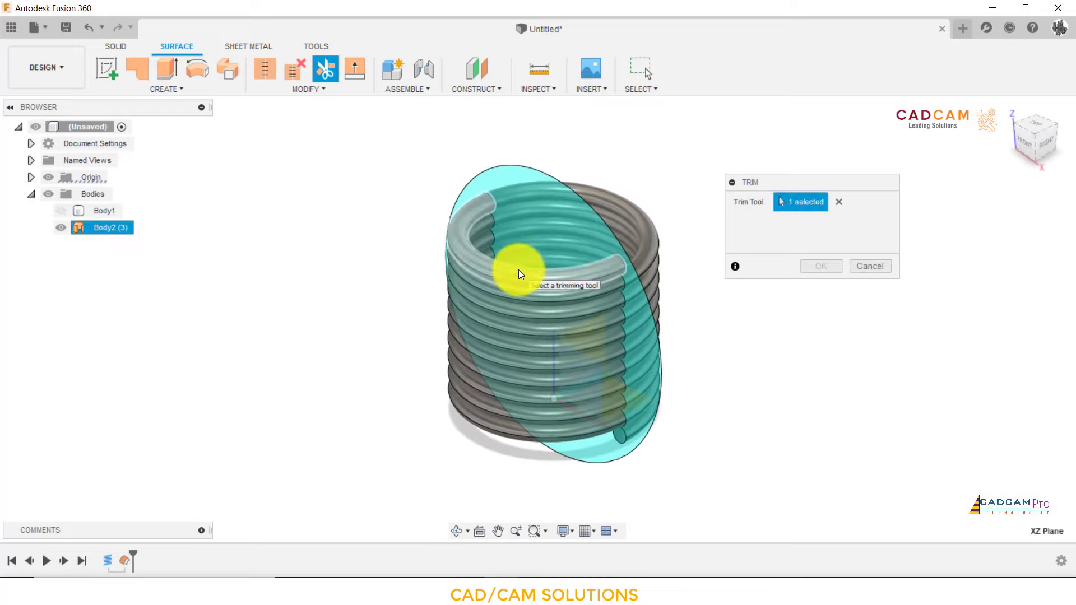
{"action": "mouse_move", "coordinate": [523, 201]}
{"action": "middle_mouse_down", "text": "shift"}
{"action": "mouse_move", "coordinate": [616, 147]}
{"action": "mouse_move", "coordinate": [596, 174]}
{"action": "middle_mouse_up", "text": "shift"}
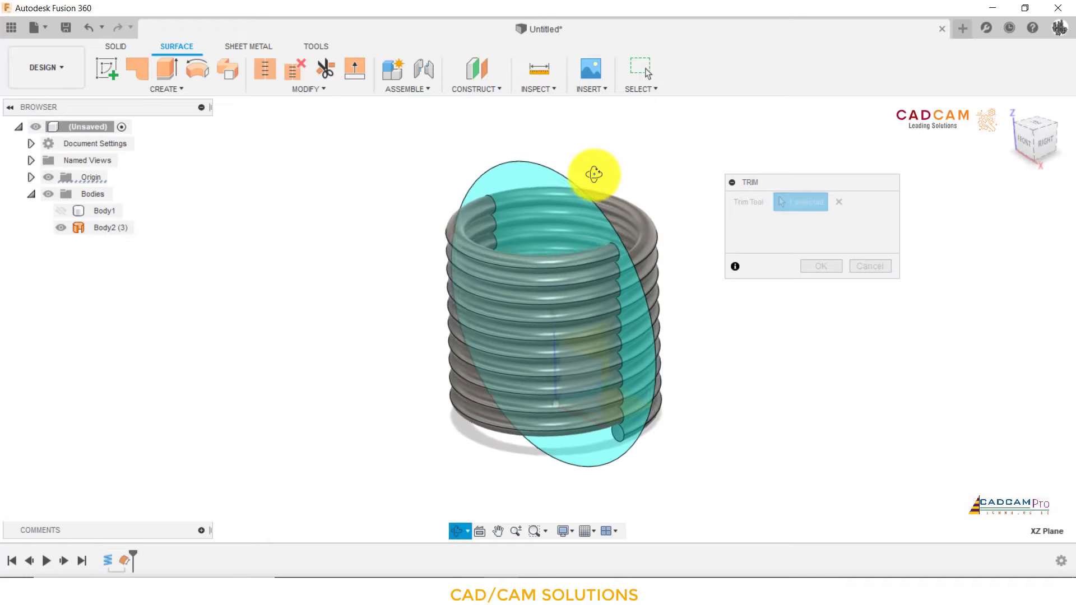
Trim with the XZ origin plane, removing the coil's top half-turn
{"action": "left_click", "coordinate": [470, 242]}
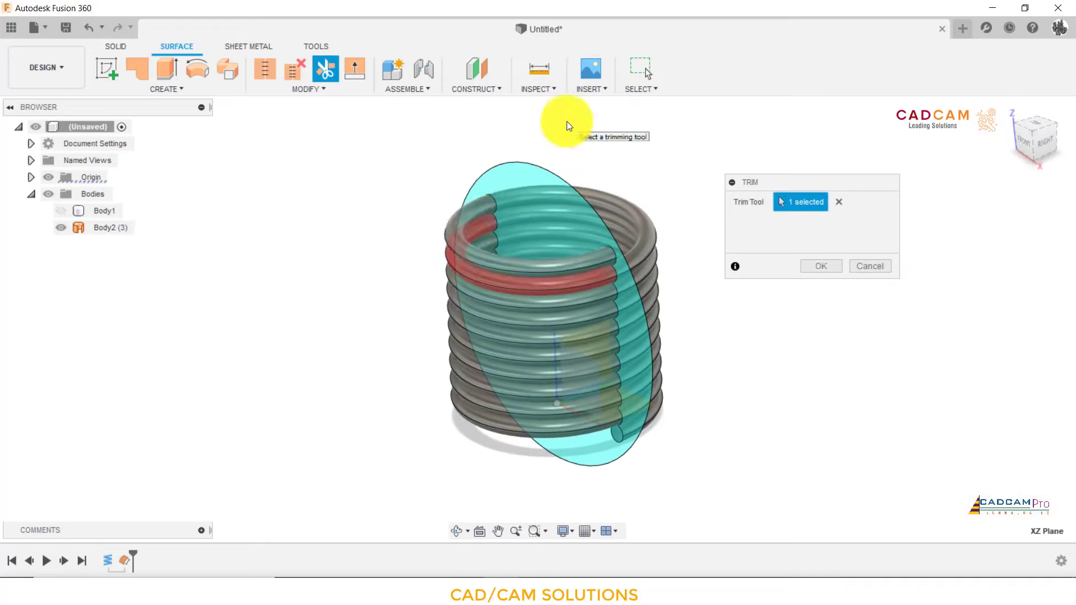
{"action": "middle_click_drag", "start_coordinate": [567, 121], "coordinate": [783, 191], "text": "shift"}
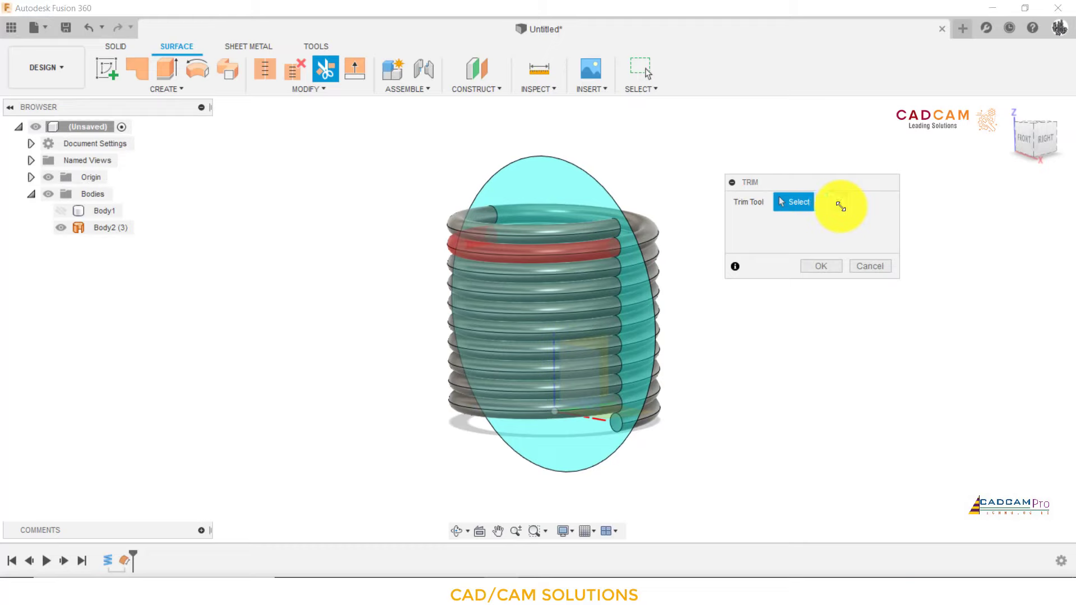
{"action": "left_click", "coordinate": [839, 202]}
{"action": "mouse_move", "coordinate": [694, 192]}
{"action": "middle_mouse_down", "text": "shift"}
{"action": "mouse_move", "coordinate": [694, 246]}
{"action": "mouse_move", "coordinate": [636, 322]}
{"action": "middle_mouse_up", "text": "shift"}
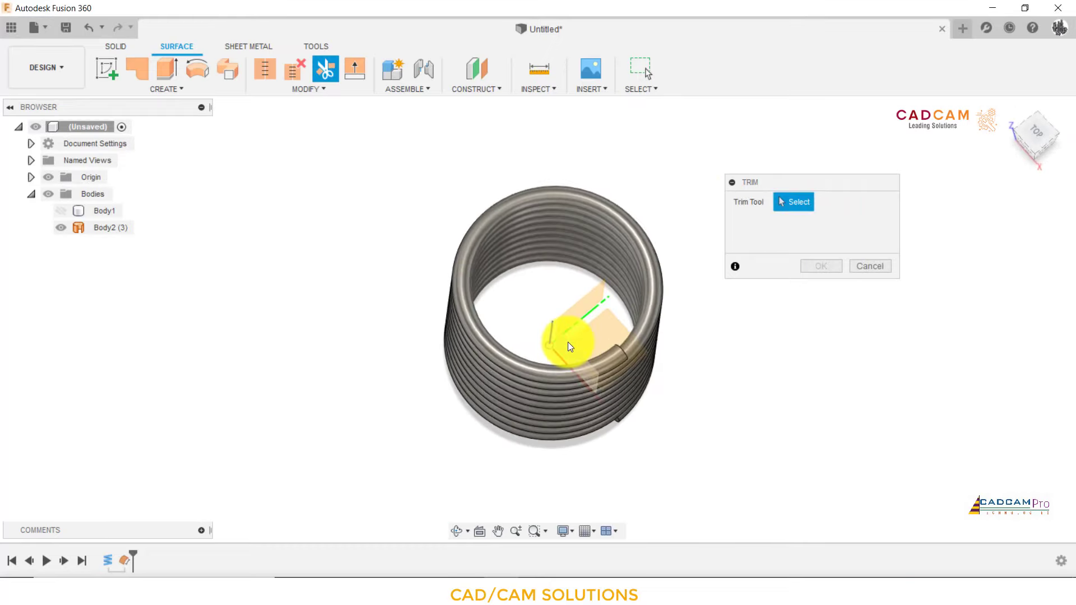
{"action": "left_click", "coordinate": [653, 174]}
{"action": "mouse_move", "coordinate": [655, 176]}
{"action": "middle_mouse_down", "text": "shift"}
{"action": "mouse_move", "coordinate": [668, 187]}
{"action": "mouse_move", "coordinate": [665, 161]}
{"action": "mouse_move", "coordinate": [620, 174]}
{"action": "middle_mouse_up", "text": "shift"}
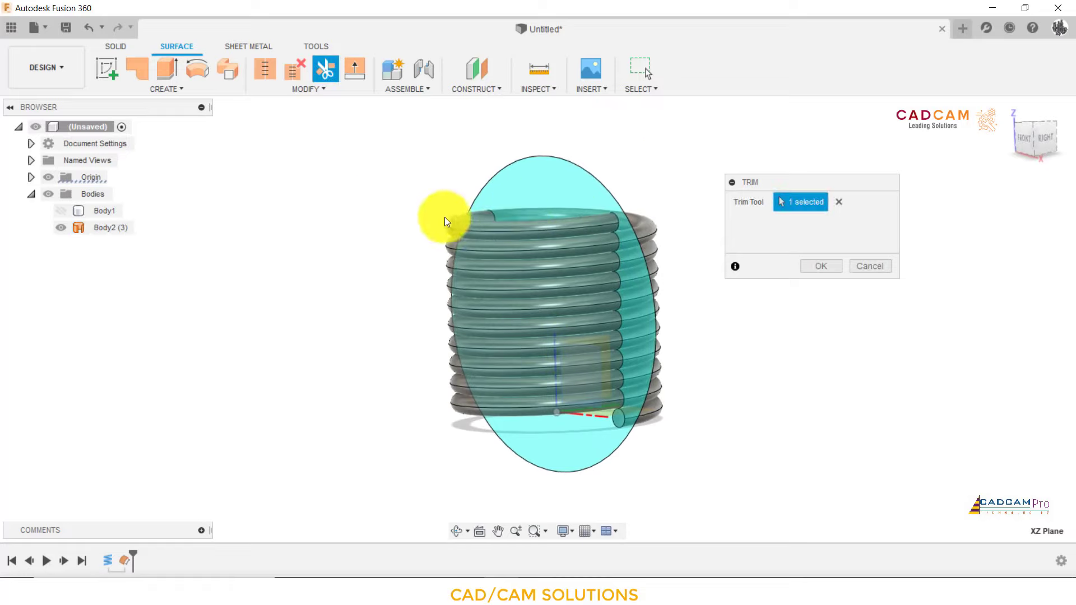
{"action": "mouse_move", "coordinate": [451, 221]}
{"action": "middle_mouse_down", "text": "shift"}
{"action": "mouse_move", "coordinate": [399, 211]}
{"action": "mouse_move", "coordinate": [384, 271]}
{"action": "mouse_move", "coordinate": [396, 236]}
{"action": "mouse_move", "coordinate": [385, 223]}
{"action": "middle_mouse_up", "text": "shift"}
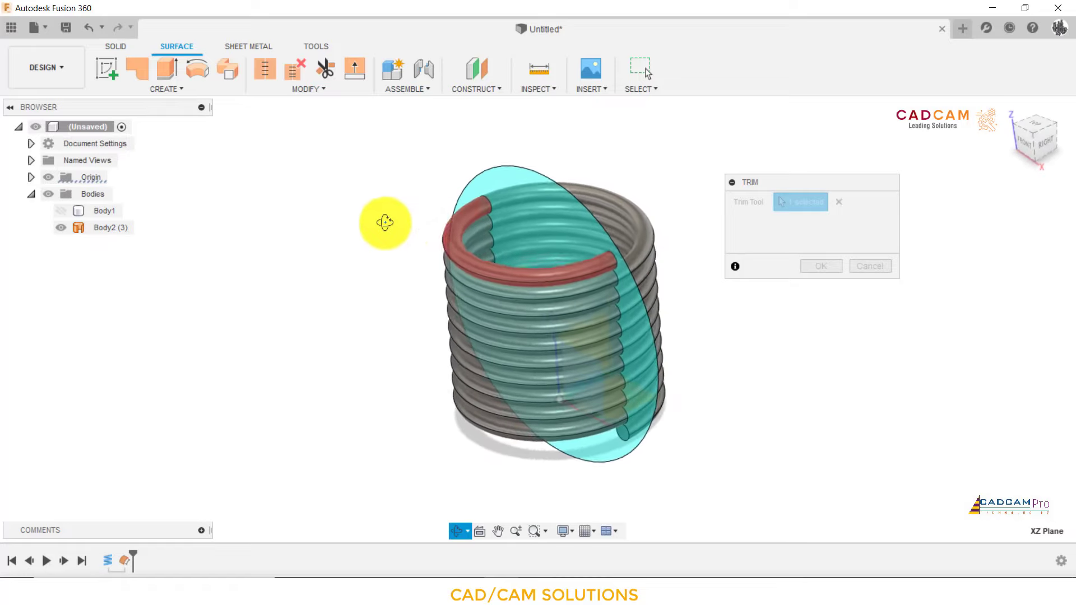
{"action": "left_click", "coordinate": [827, 271]}
Orbit and zoom to inspect the trimmed coil's top opening
{"action": "mouse_move", "coordinate": [743, 261]}
{"action": "middle_mouse_down", "text": "shift"}
{"action": "mouse_move", "coordinate": [728, 253]}
{"action": "mouse_move", "coordinate": [728, 312]}
{"action": "mouse_move", "coordinate": [733, 264]}
{"action": "middle_mouse_up", "text": "shift"}
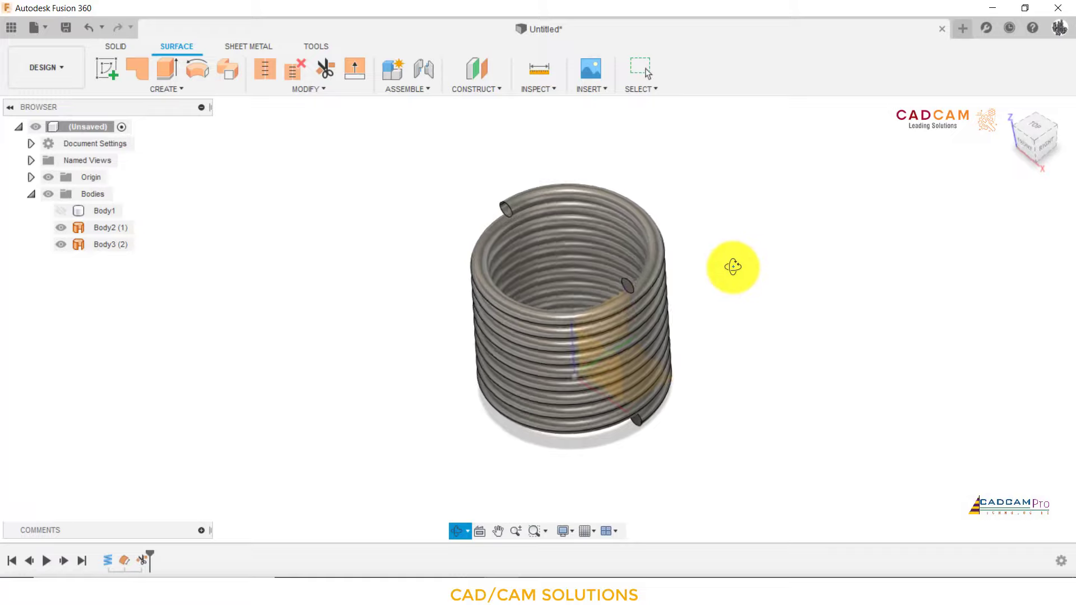
{"action": "scroll", "coordinate": [635, 287], "scroll_direction": "up", "scroll_amount": 4}
{"action": "mouse_move", "coordinate": [594, 291]}
{"action": "middle_mouse_down", "text": "shift"}
{"action": "mouse_move", "coordinate": [523, 293]}
{"action": "mouse_move", "coordinate": [599, 272]}
{"action": "mouse_move", "coordinate": [670, 284]}
{"action": "mouse_move", "coordinate": [697, 259]}
{"action": "mouse_move", "coordinate": [692, 275]}
{"action": "middle_mouse_up", "text": "shift"}
{"action": "scroll", "coordinate": [598, 272], "scroll_direction": "down", "scroll_amount": 2}
{"action": "scroll", "coordinate": [578, 269], "scroll_direction": "down", "scroll_amount": 3}
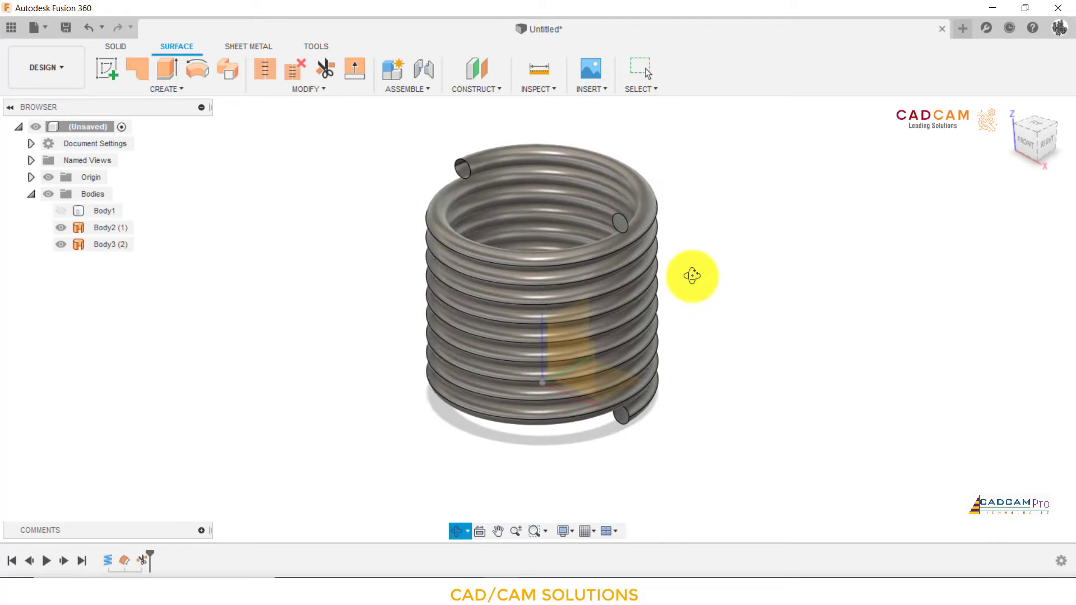
{"action": "mouse_move", "coordinate": [699, 314]}
{"action": "middle_mouse_down", "text": "shift"}
{"action": "mouse_move", "coordinate": [711, 319]}
{"action": "mouse_move", "coordinate": [710, 347]}
{"action": "mouse_move", "coordinate": [680, 330]}
{"action": "middle_mouse_up", "text": "shift"}
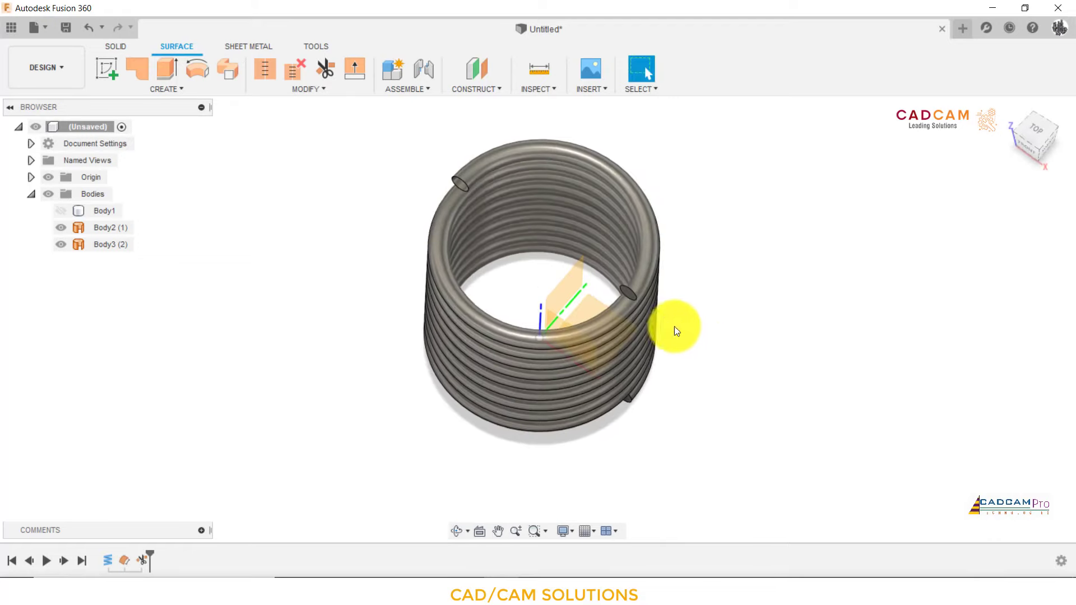
Trim with the YZ origin plane to remove the coil's bottom end piece
{"action": "left_click", "coordinate": [325, 69]}
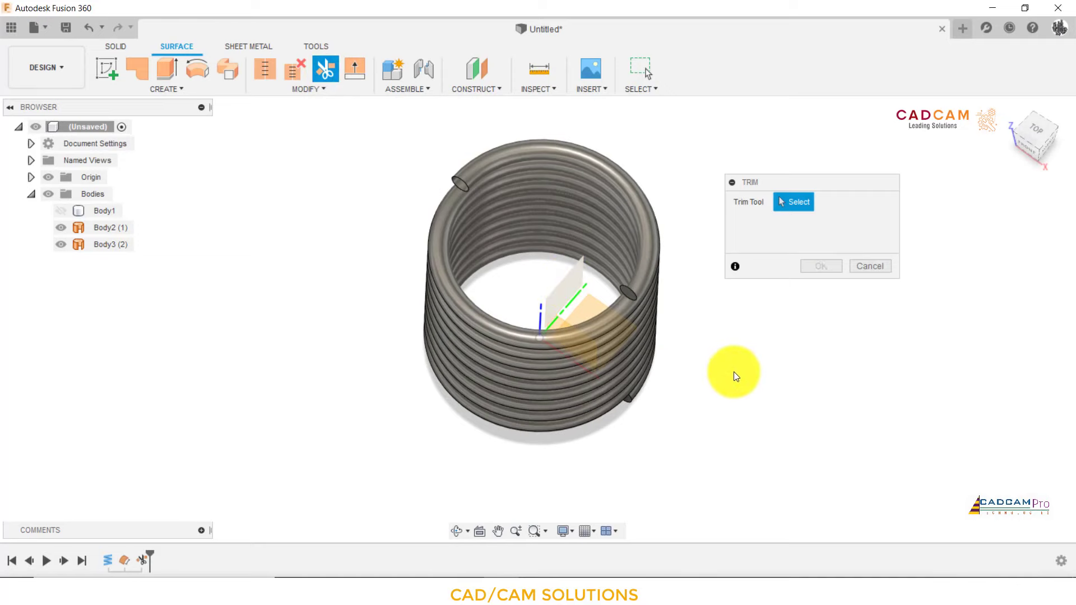
{"action": "mouse_move", "coordinate": [735, 371]}
{"action": "middle_mouse_down", "text": "shift"}
{"action": "mouse_move", "coordinate": [732, 336]}
{"action": "mouse_move", "coordinate": [694, 305]}
{"action": "mouse_move", "coordinate": [710, 346]}
{"action": "middle_mouse_up", "text": "shift"}
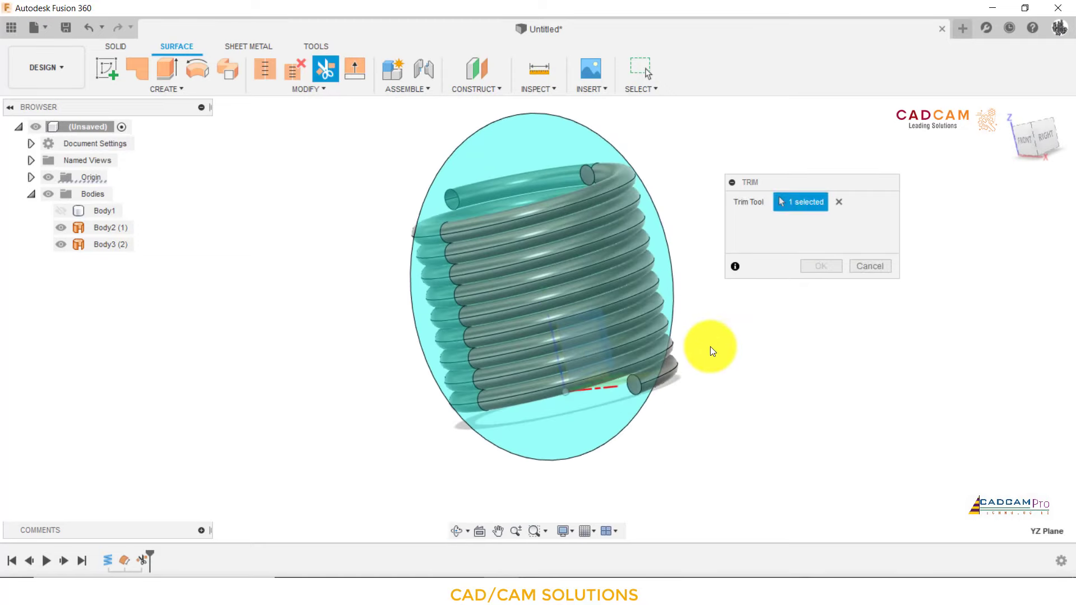
{"action": "left_click", "coordinate": [662, 376]}
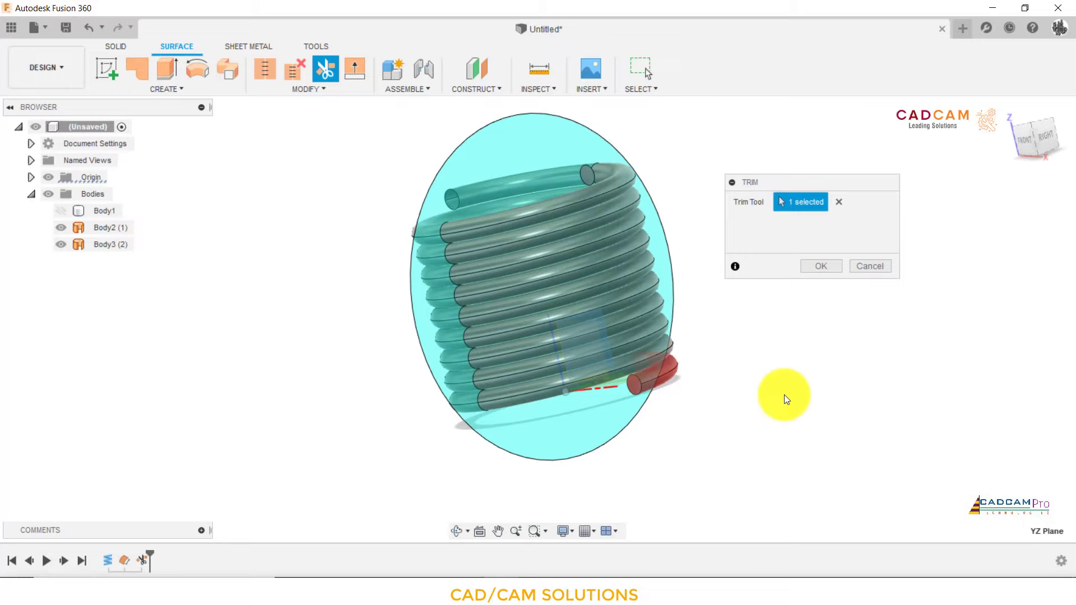
{"action": "left_click", "coordinate": [839, 269]}
{"action": "mouse_move", "coordinate": [765, 293]}
{"action": "middle_mouse_down", "text": "shift"}
{"action": "mouse_move", "coordinate": [709, 264]}
{"action": "mouse_move", "coordinate": [766, 294]}
{"action": "mouse_move", "coordinate": [823, 293]}
{"action": "mouse_move", "coordinate": [699, 190]}
{"action": "middle_mouse_up", "text": "shift"}
{"action": "scroll", "coordinate": [650, 200], "scroll_direction": "up", "scroll_amount": 3}
{"action": "scroll", "coordinate": [685, 172], "scroll_direction": "up", "scroll_amount": 3}
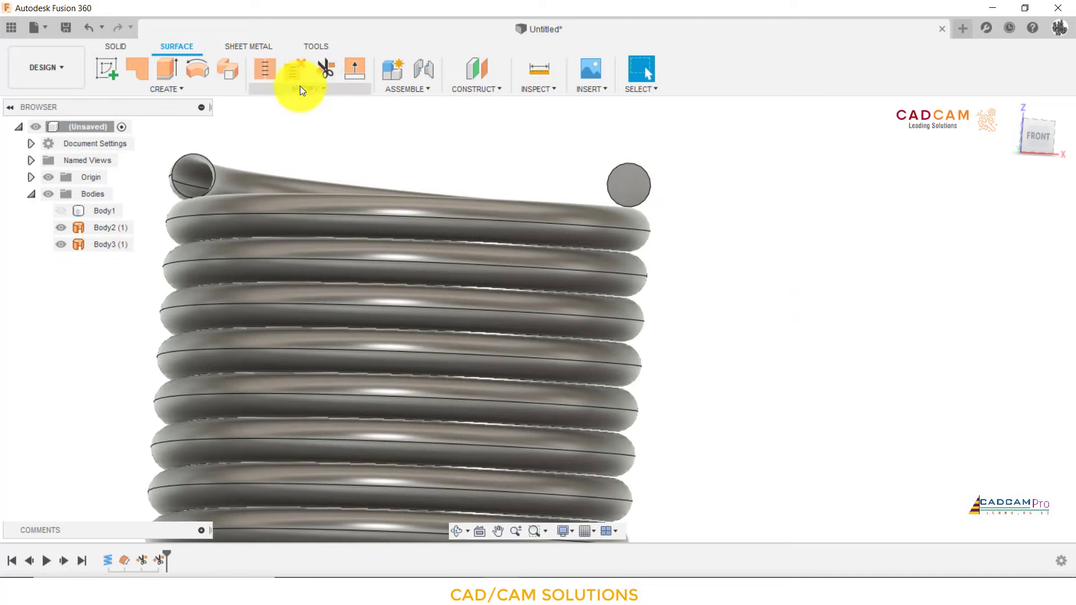
Delete the 7.069 mm² circular end-face body
{"action": "left_click", "coordinate": [302, 88]}
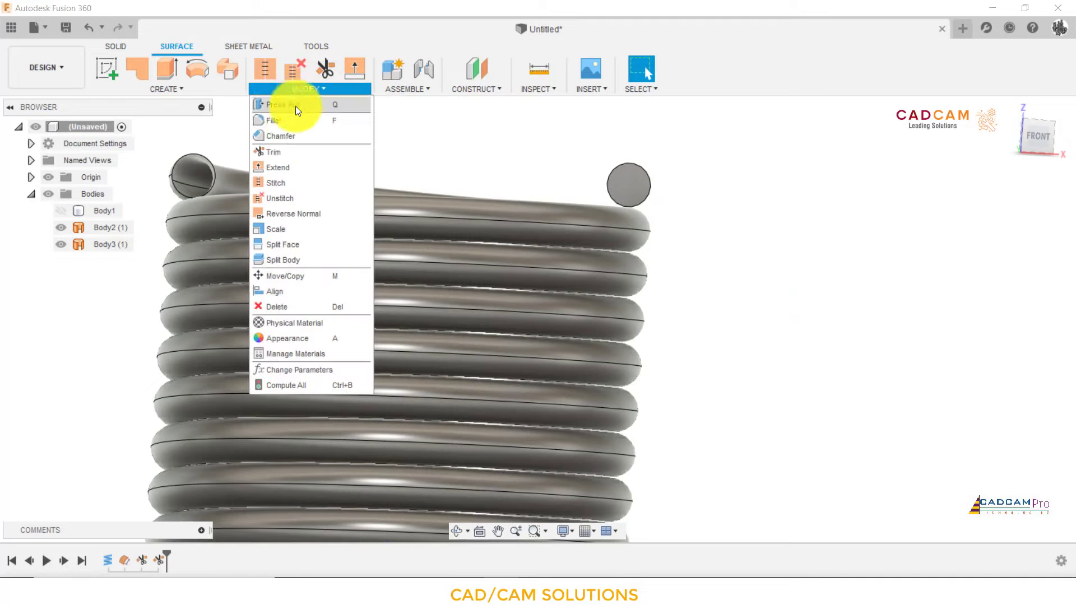
{"action": "left_click", "coordinate": [277, 305]}
{"action": "left_click", "coordinate": [627, 179]}
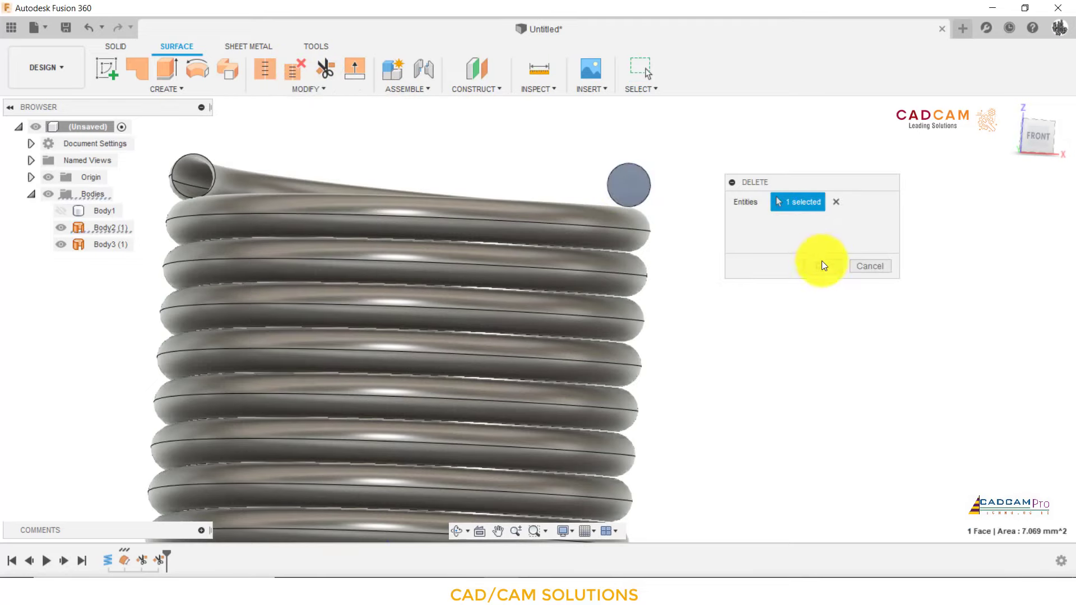
{"action": "left_click", "coordinate": [821, 266]}
{"action": "scroll", "coordinate": [747, 218], "scroll_direction": "down", "scroll_amount": 3}
{"action": "scroll", "coordinate": [745, 220], "scroll_direction": "down", "scroll_amount": 3}
Select the hollow coil body, orbit to a tilted angle, and begin a new sketch
{"action": "mouse_move", "coordinate": [746, 221]}
{"action": "middle_mouse_down", "text": "shift"}
{"action": "mouse_move", "coordinate": [693, 230]}
{"action": "mouse_move", "coordinate": [593, 216]}
{"action": "mouse_move", "coordinate": [675, 233]}
{"action": "mouse_move", "coordinate": [676, 250]}
{"action": "mouse_move", "coordinate": [667, 239]}
{"action": "mouse_move", "coordinate": [682, 255]}
{"action": "middle_mouse_up", "text": "shift"}
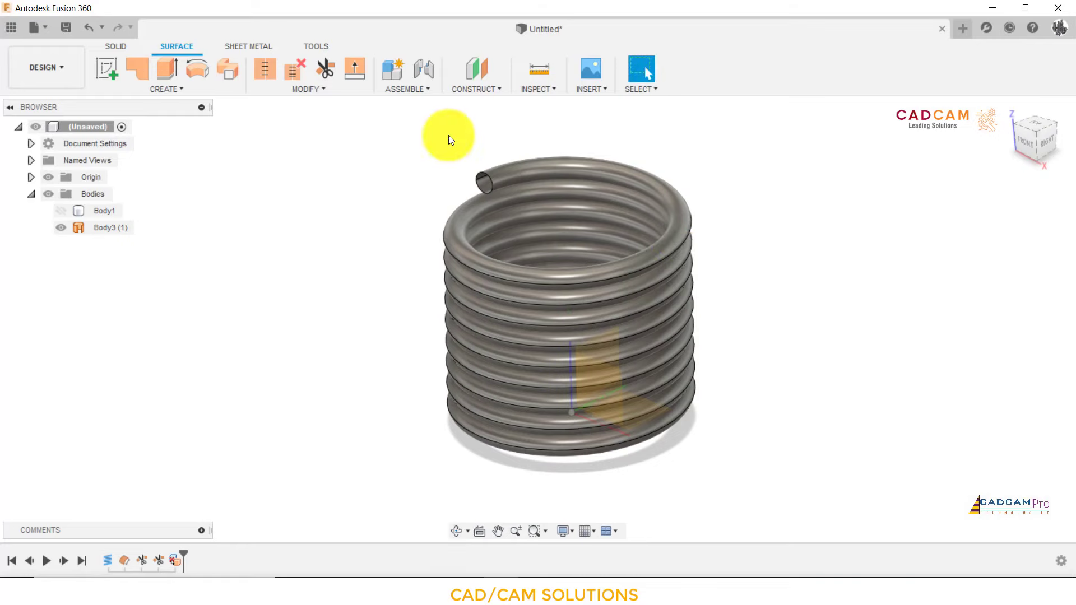
{"action": "left_click", "coordinate": [487, 196]}
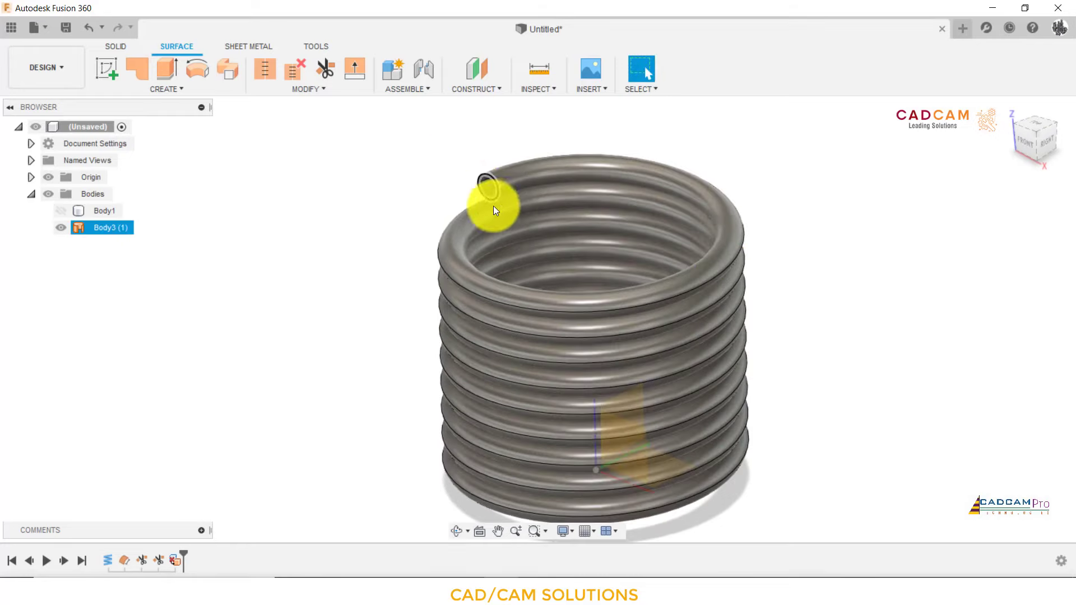
{"action": "scroll", "coordinate": [493, 192], "scroll_direction": "up", "scroll_amount": 2}
{"action": "mouse_move", "coordinate": [492, 191]}
{"action": "middle_mouse_down", "text": "shift"}
{"action": "mouse_move", "coordinate": [283, 185]}
{"action": "mouse_move", "coordinate": [404, 185]}
{"action": "middle_mouse_up", "text": "shift"}
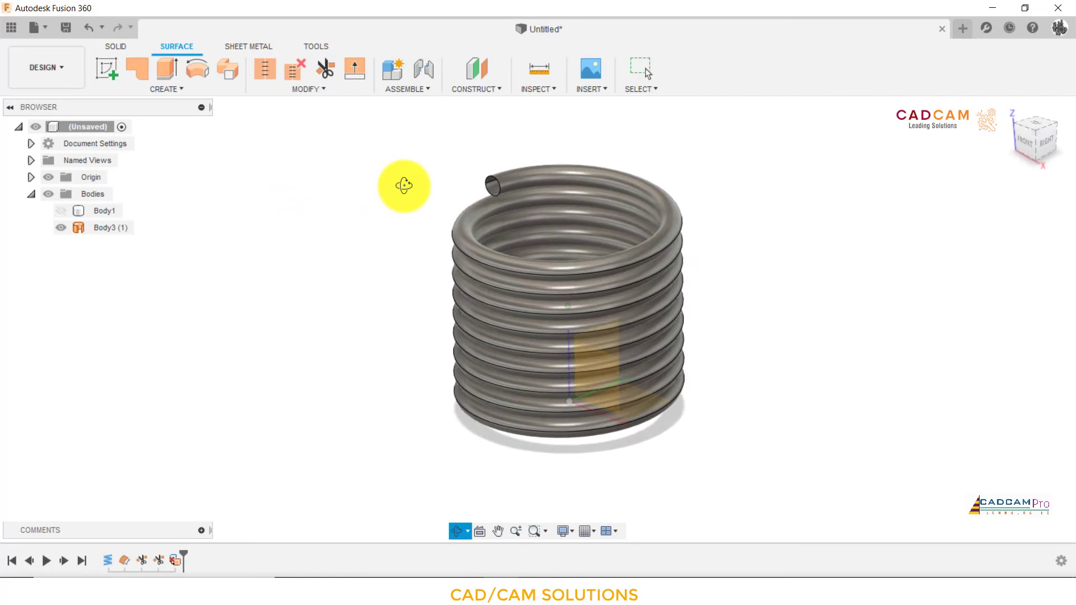
{"action": "left_click", "coordinate": [107, 72]}
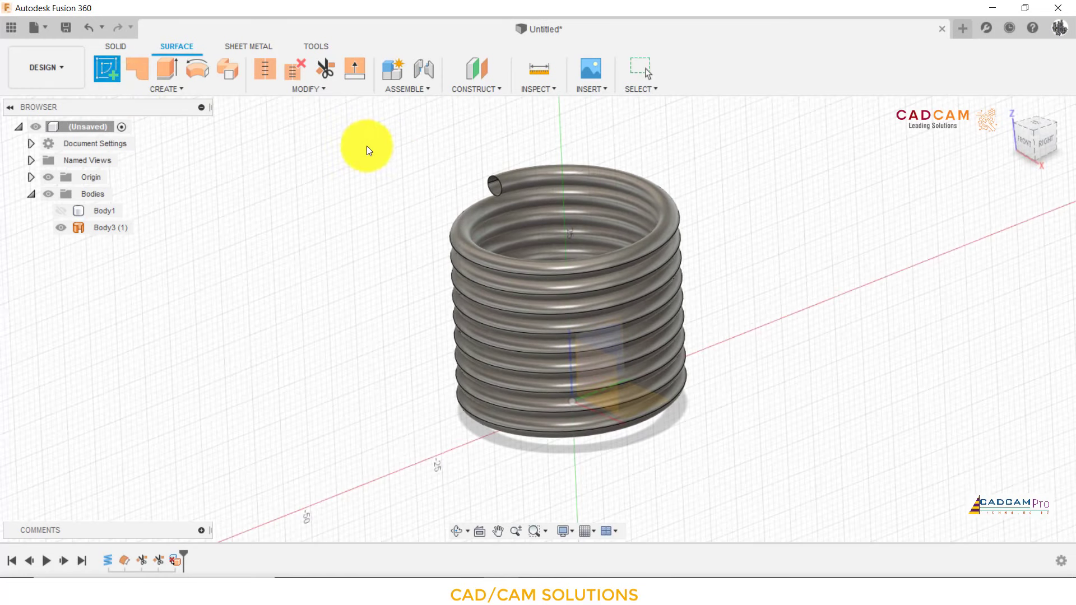
In a 3D sketch, draw a 1.5 mm line from the coil tube's open top end
{"action": "left_click", "coordinate": [536, 173]}
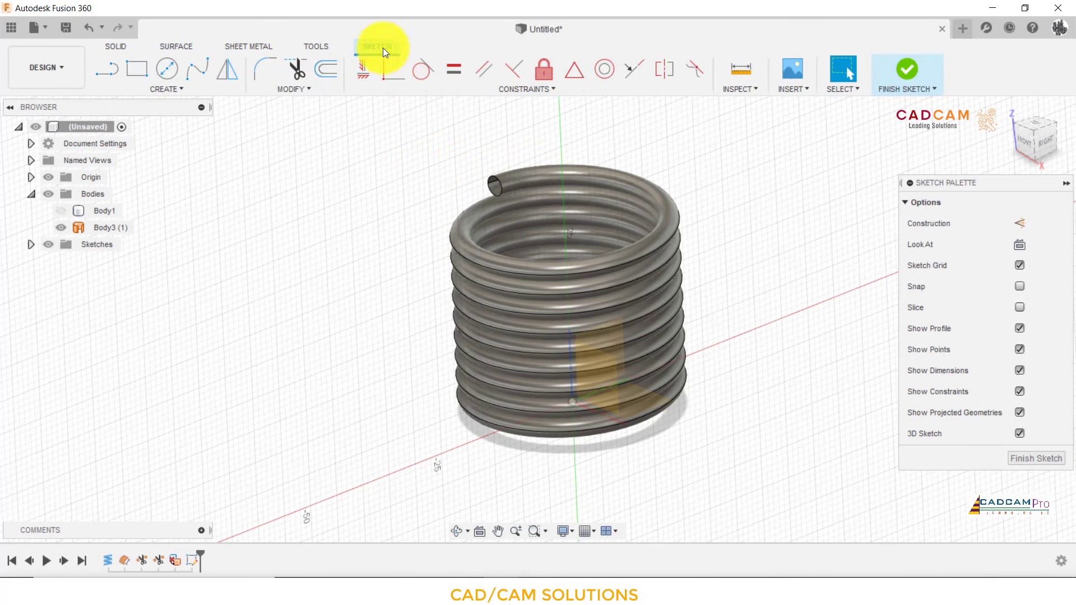
{"action": "left_click", "coordinate": [113, 78]}
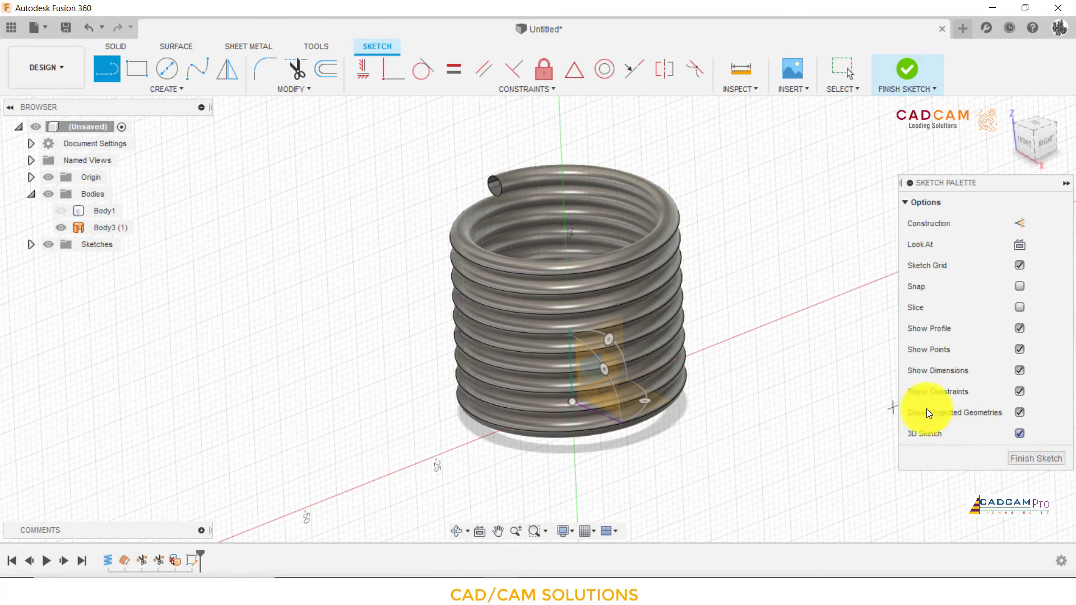
{"action": "scroll", "coordinate": [448, 188], "scroll_direction": "up", "scroll_amount": 3}
{"action": "scroll", "coordinate": [504, 190], "scroll_direction": "up", "scroll_amount": 2}
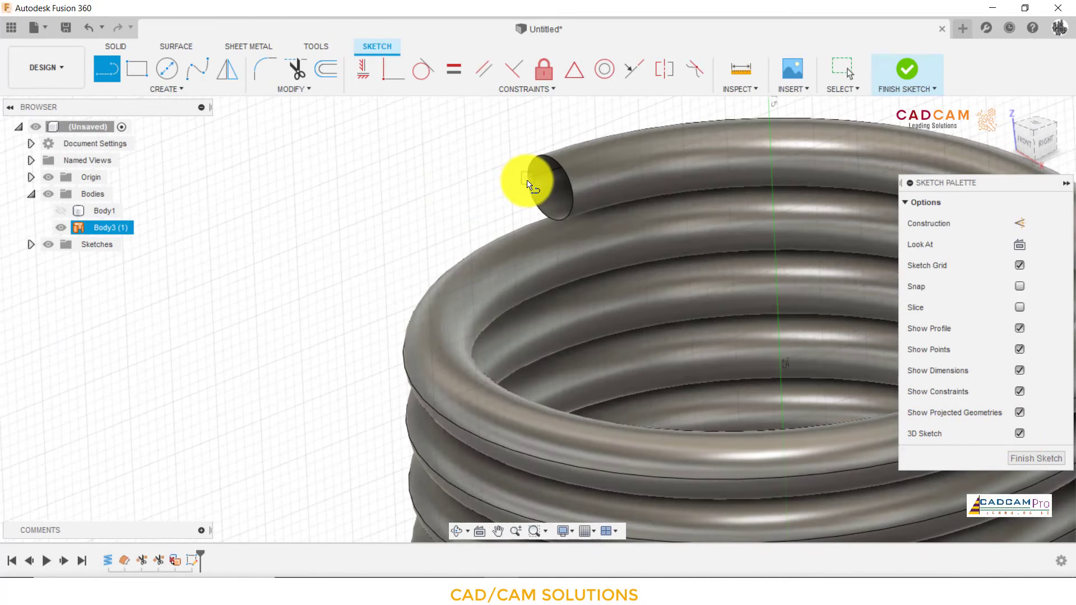
{"action": "left_click", "coordinate": [528, 180]}
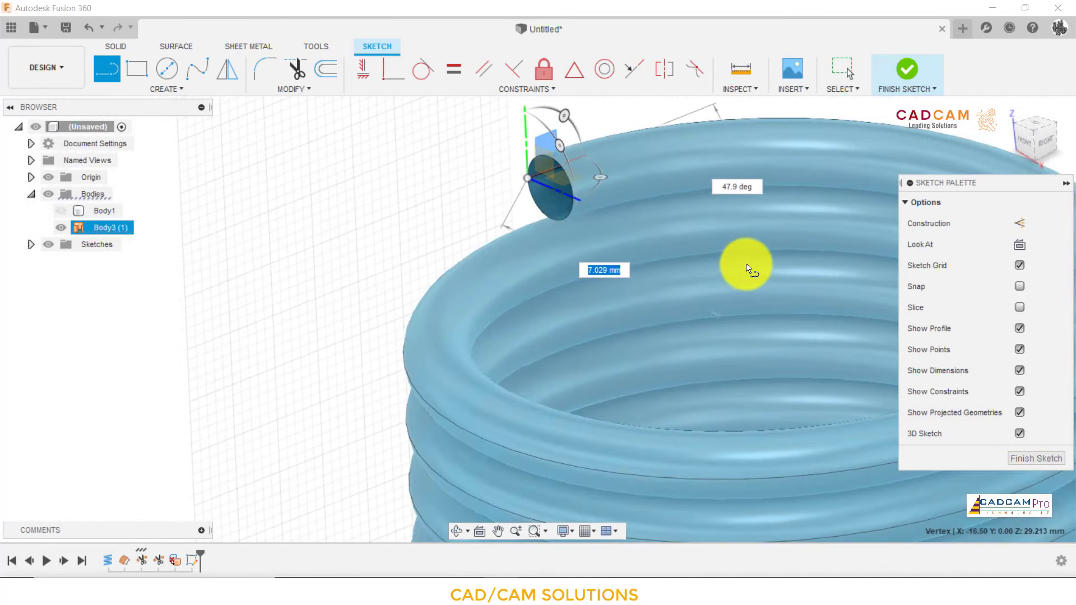
{"action": "scroll", "coordinate": [588, 210], "scroll_direction": "down", "scroll_amount": 2}
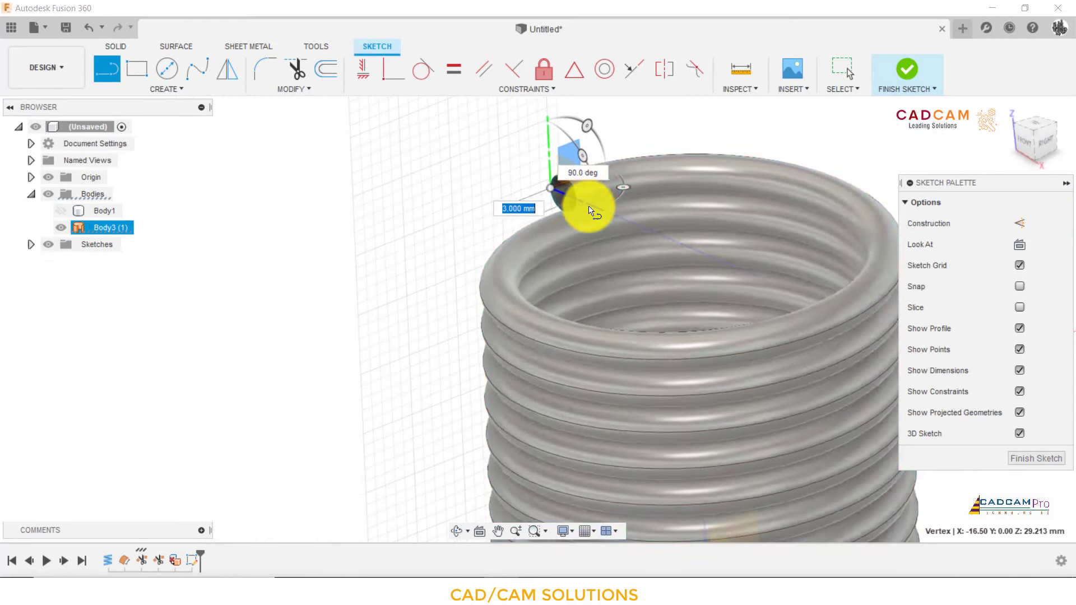
{"action": "scroll", "coordinate": [590, 210], "scroll_direction": "down", "scroll_amount": 1}
{"action": "type", "text": "1.5"}
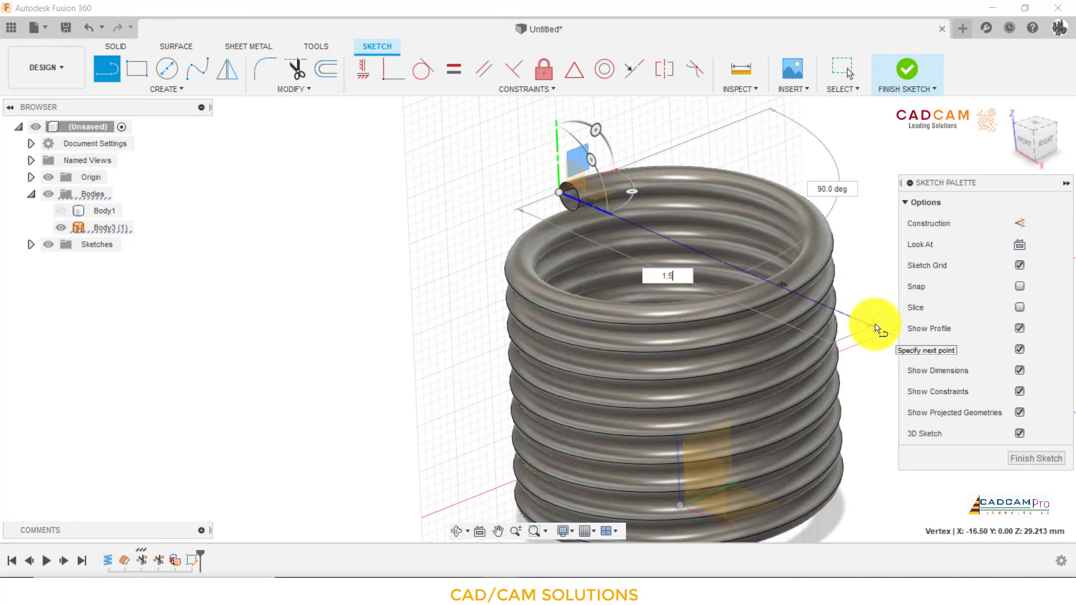
{"action": "key", "text": "Return"}
{"action": "key", "text": "Escape"}
{"action": "scroll", "coordinate": [634, 196], "scroll_direction": "up", "scroll_amount": 3}
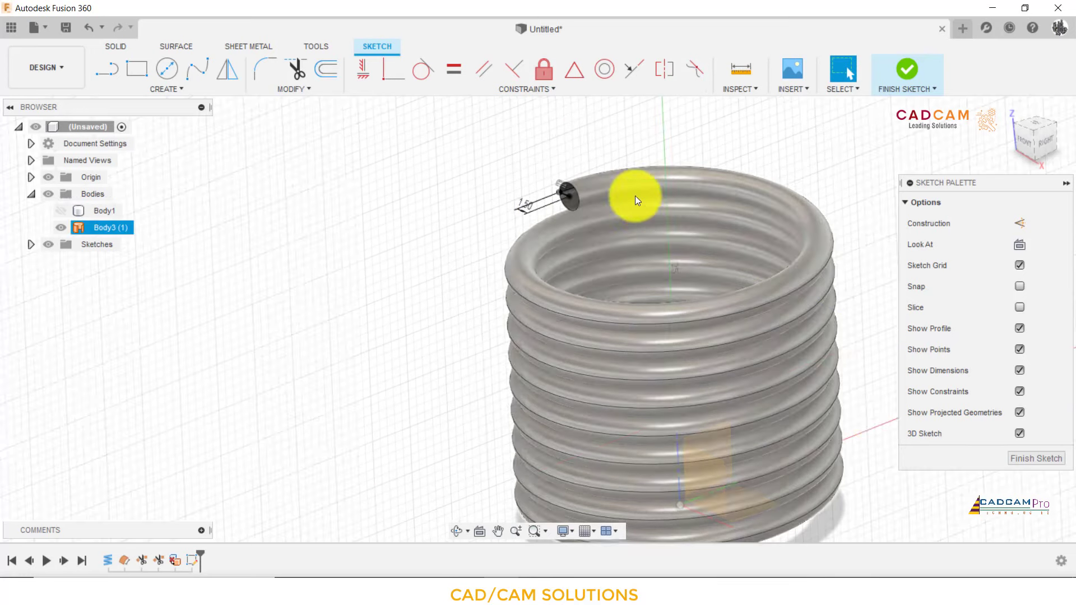
{"action": "scroll", "coordinate": [405, 157], "scroll_direction": "up", "scroll_amount": 3}
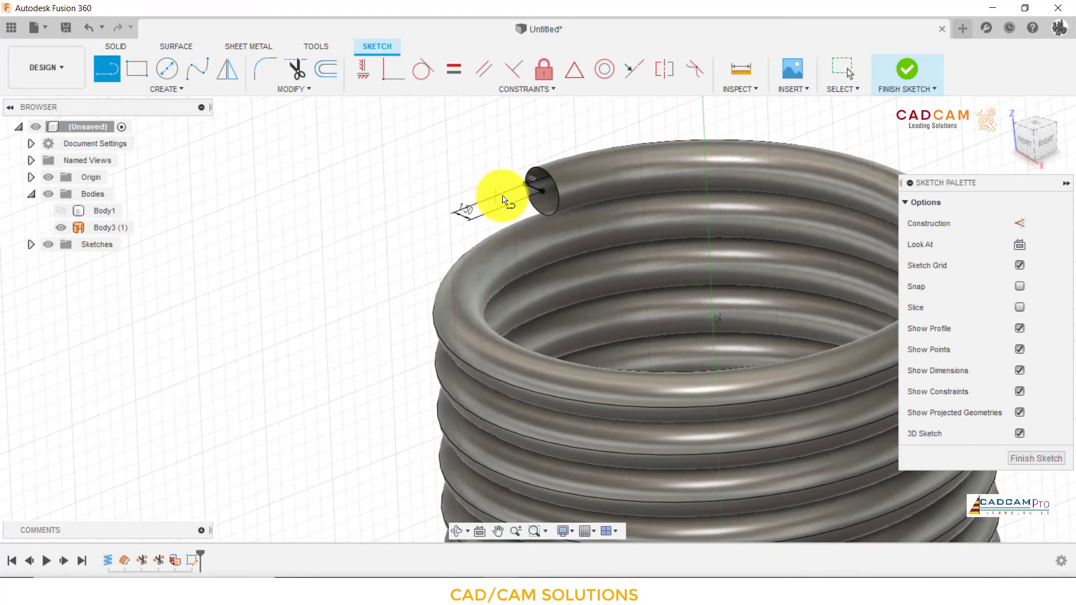
Draw a 20 mm straight line outward from the top tube end's centre
{"action": "left_click", "coordinate": [542, 191]}
{"action": "type", "text": "20"}
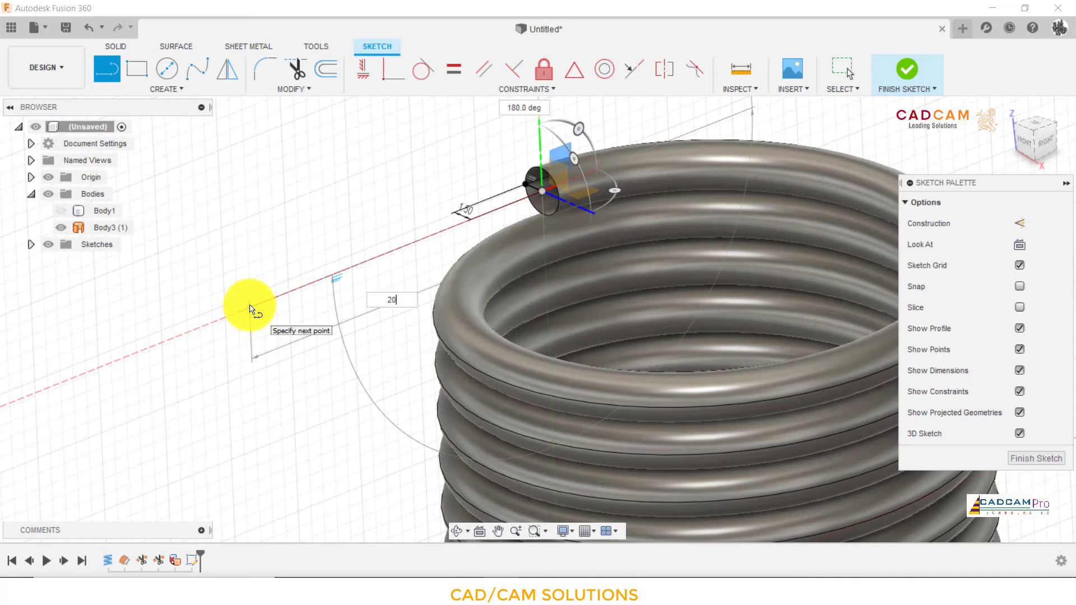
{"action": "key", "text": "Return"}
{"action": "key", "text": "Escape"}
{"action": "scroll", "coordinate": [371, 251], "scroll_direction": "down", "scroll_amount": 3}
{"action": "scroll", "coordinate": [392, 211], "scroll_direction": "down", "scroll_amount": 2}
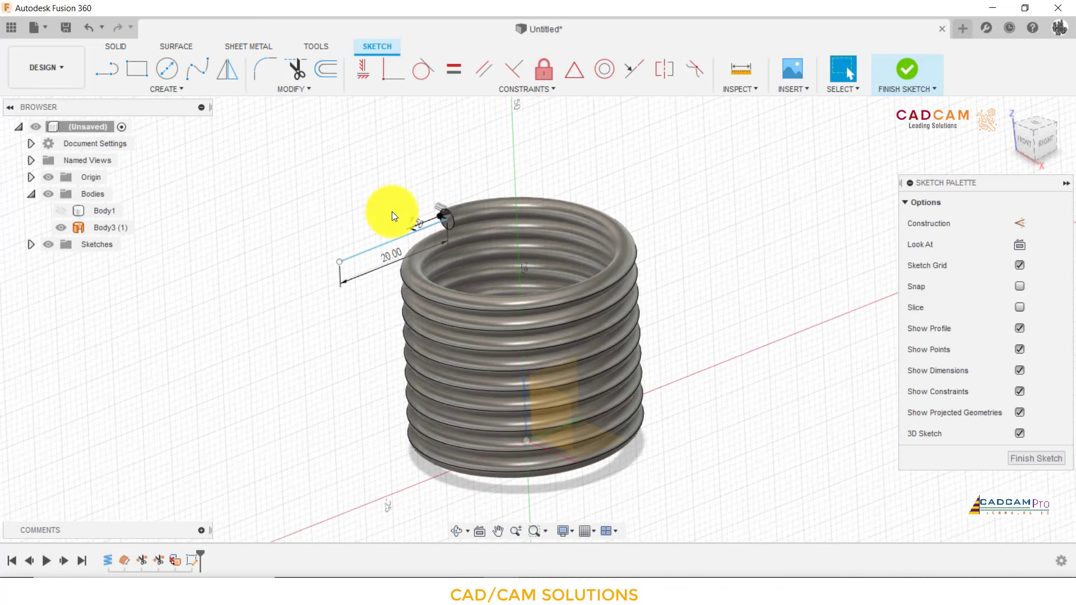
{"action": "scroll", "coordinate": [391, 210], "scroll_direction": "down", "scroll_amount": 1}
{"action": "scroll", "coordinate": [391, 211], "scroll_direction": "down", "scroll_amount": 1}
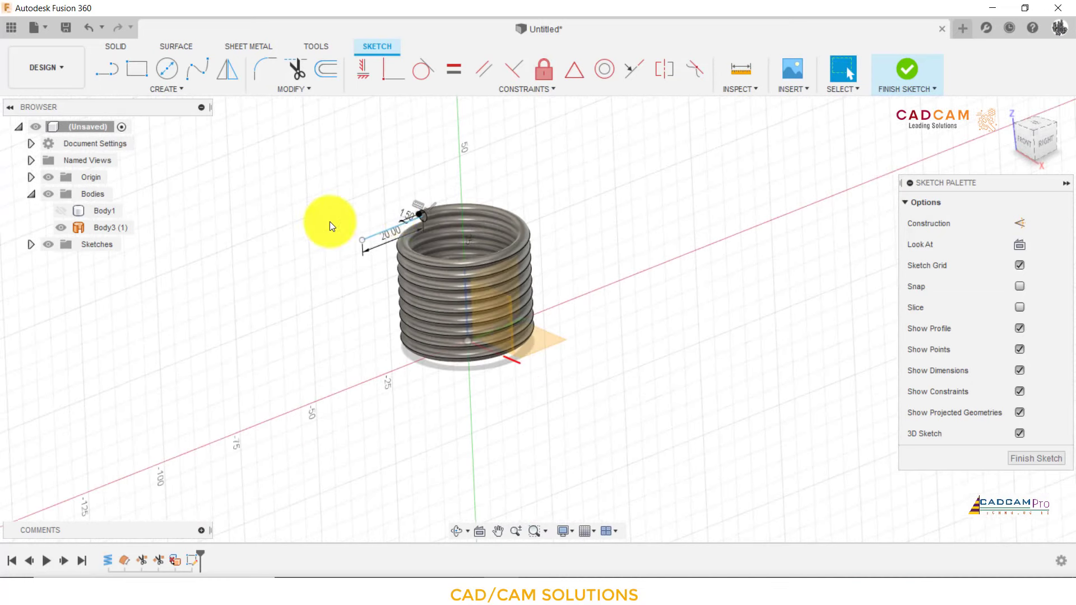
Zoom and orbit to a near-front view to check the new 20 mm line
{"action": "scroll", "coordinate": [331, 220], "scroll_direction": "up", "scroll_amount": 2}
{"action": "scroll", "coordinate": [338, 216], "scroll_direction": "up", "scroll_amount": 2}
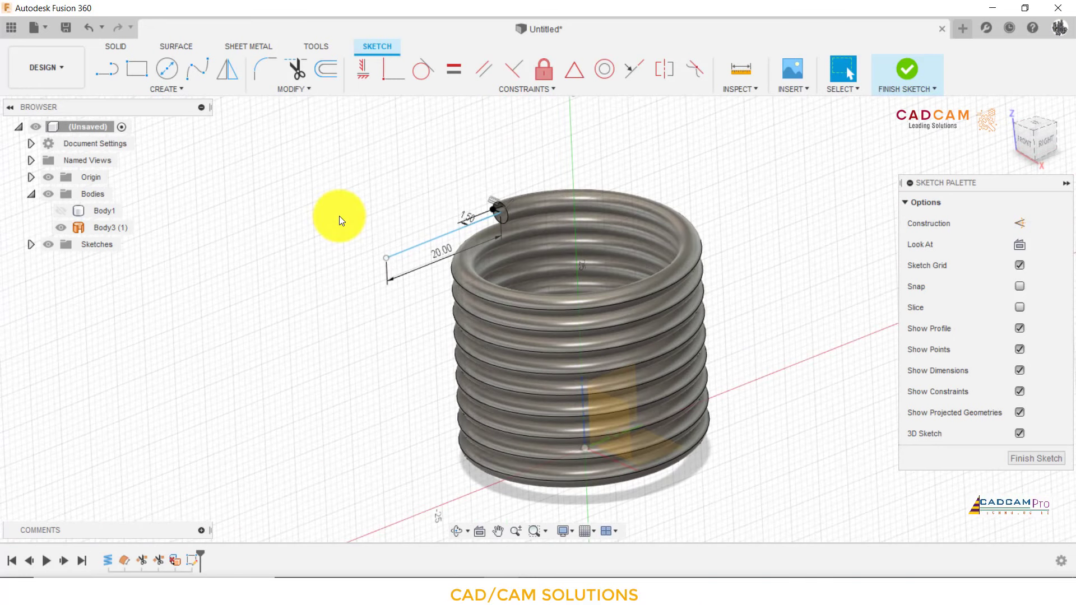
{"action": "scroll", "coordinate": [345, 240], "scroll_direction": "down", "scroll_amount": 1}
{"action": "scroll", "coordinate": [345, 240], "scroll_direction": "down", "scroll_amount": 2}
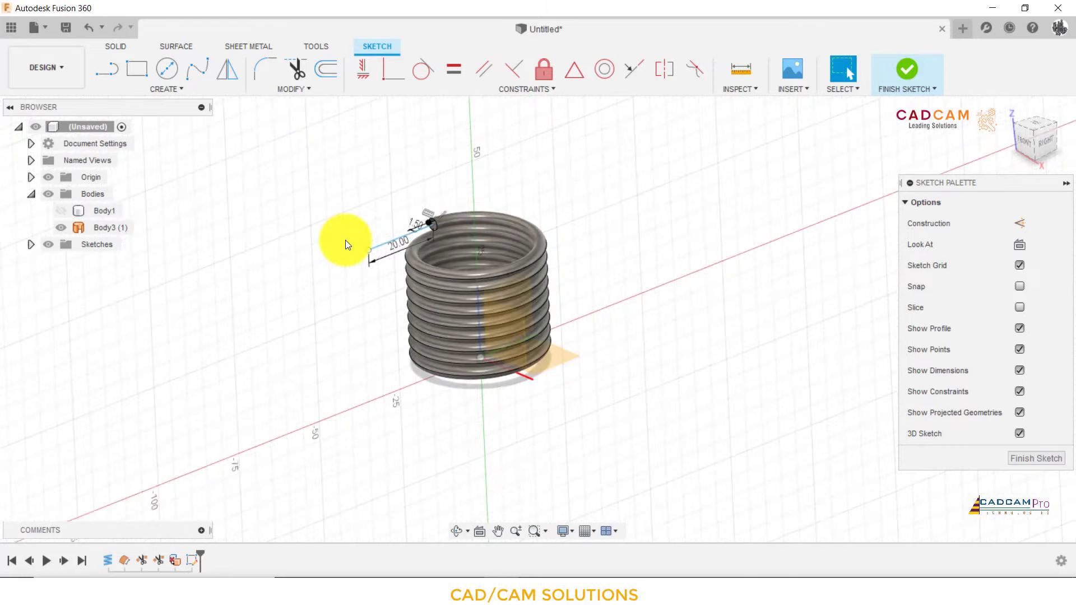
{"action": "scroll", "coordinate": [345, 240], "scroll_direction": "down", "scroll_amount": 1}
{"action": "scroll", "coordinate": [345, 240], "scroll_direction": "up", "scroll_amount": 2}
{"action": "scroll", "coordinate": [345, 240], "scroll_direction": "up", "scroll_amount": 1}
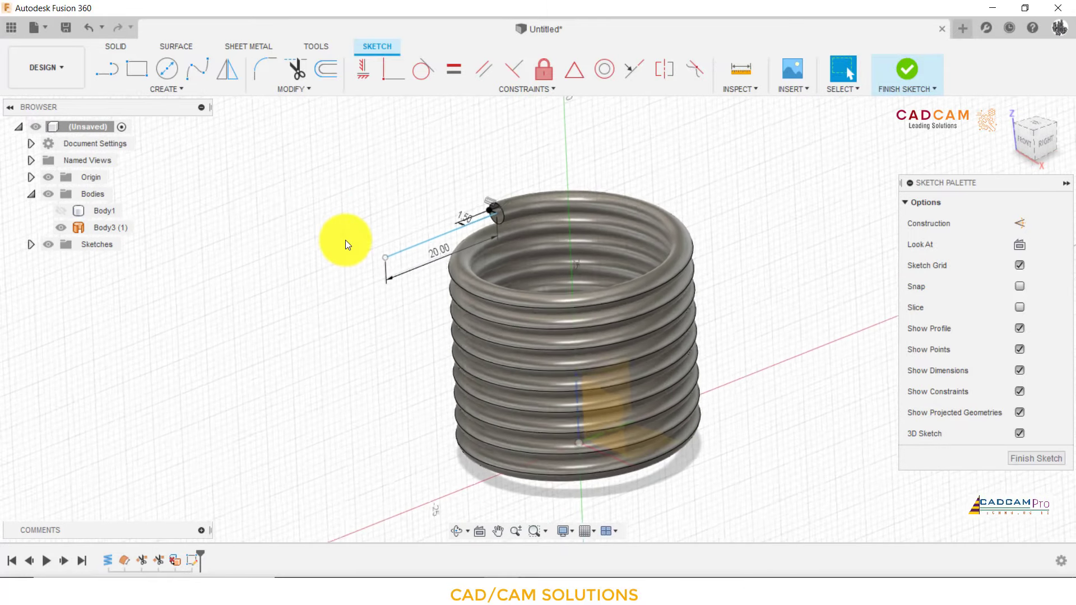
{"action": "scroll", "coordinate": [345, 240], "scroll_direction": "up", "scroll_amount": 1}
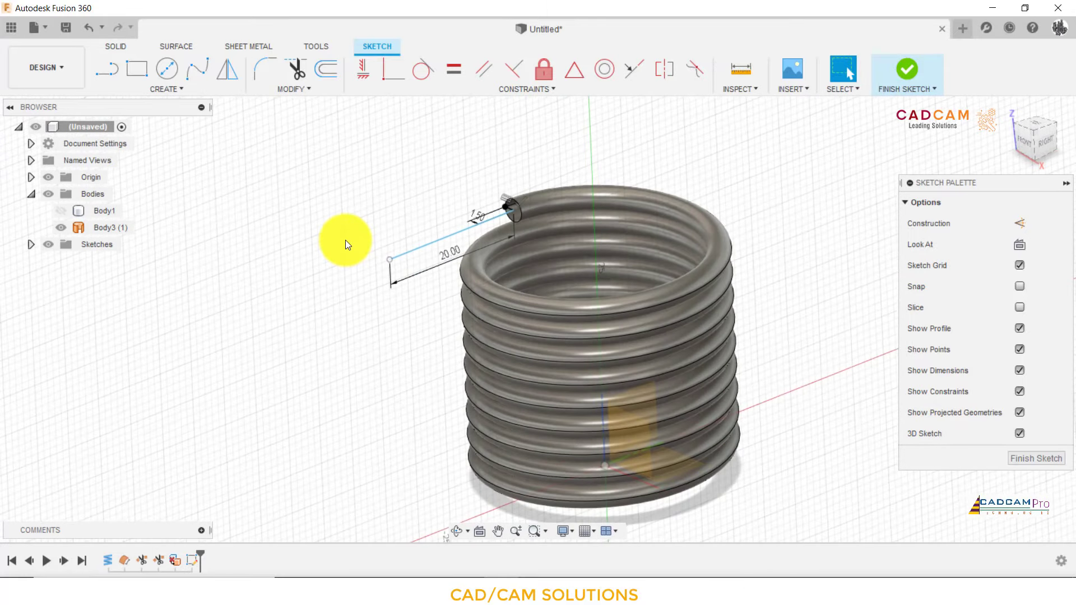
{"action": "mouse_move", "coordinate": [345, 240]}
{"action": "middle_mouse_down", "text": "shift"}
{"action": "mouse_move", "coordinate": [395, 198]}
{"action": "mouse_move", "coordinate": [377, 228]}
{"action": "mouse_move", "coordinate": [355, 217]}
{"action": "mouse_move", "coordinate": [350, 227]}
{"action": "mouse_move", "coordinate": [362, 233]}
{"action": "middle_mouse_up", "text": "shift"}
{"action": "scroll", "coordinate": [405, 213], "scroll_direction": "up", "scroll_amount": 3}
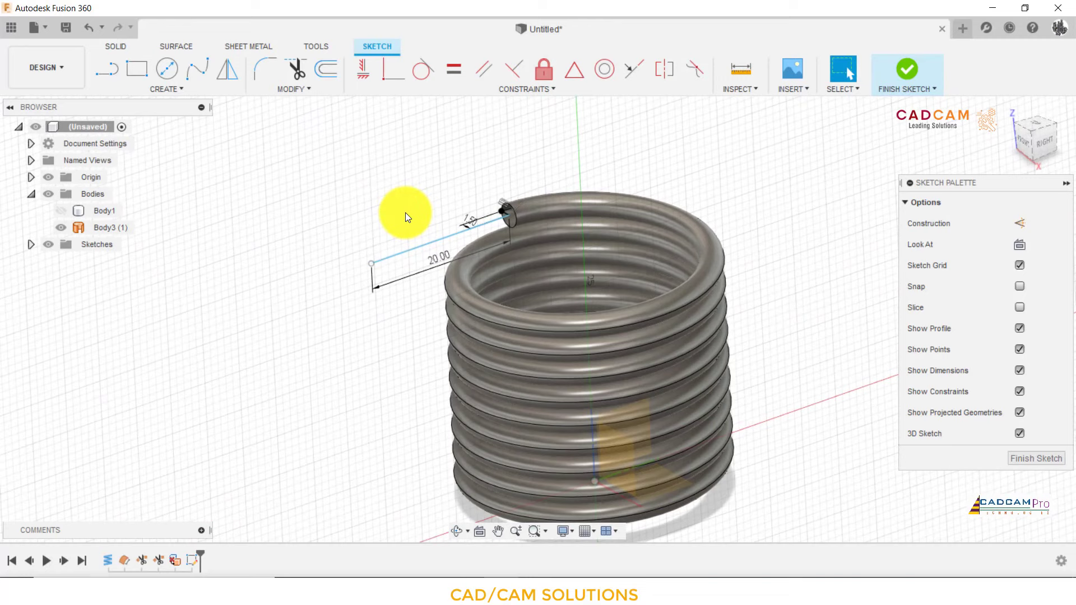
{"action": "left_click", "coordinate": [110, 72]}
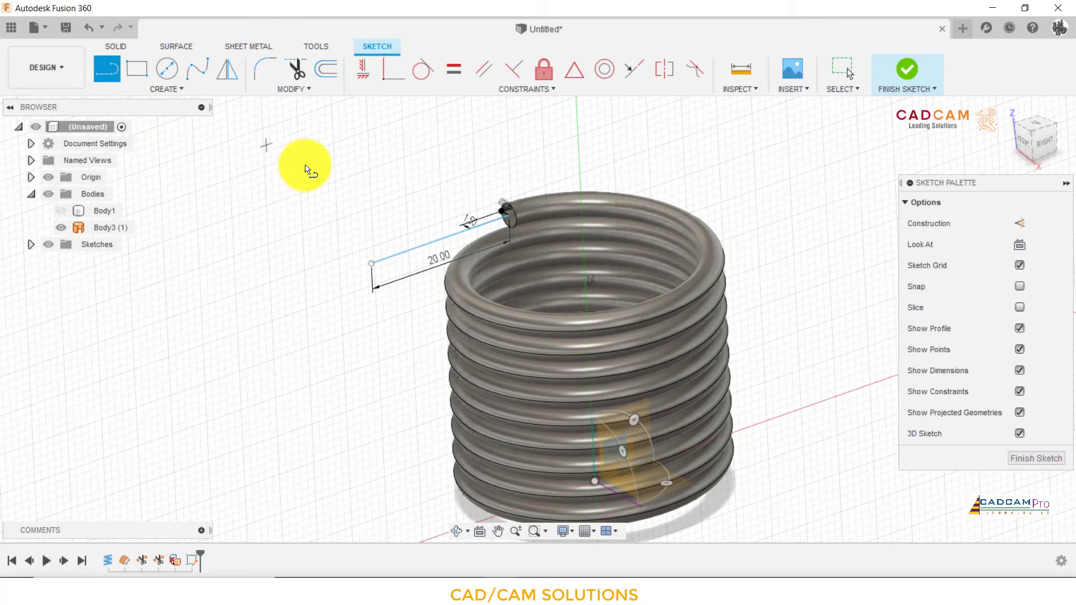
Draw a 30 mm upright line from the end of the 20 mm line
{"action": "left_click", "coordinate": [372, 265]}
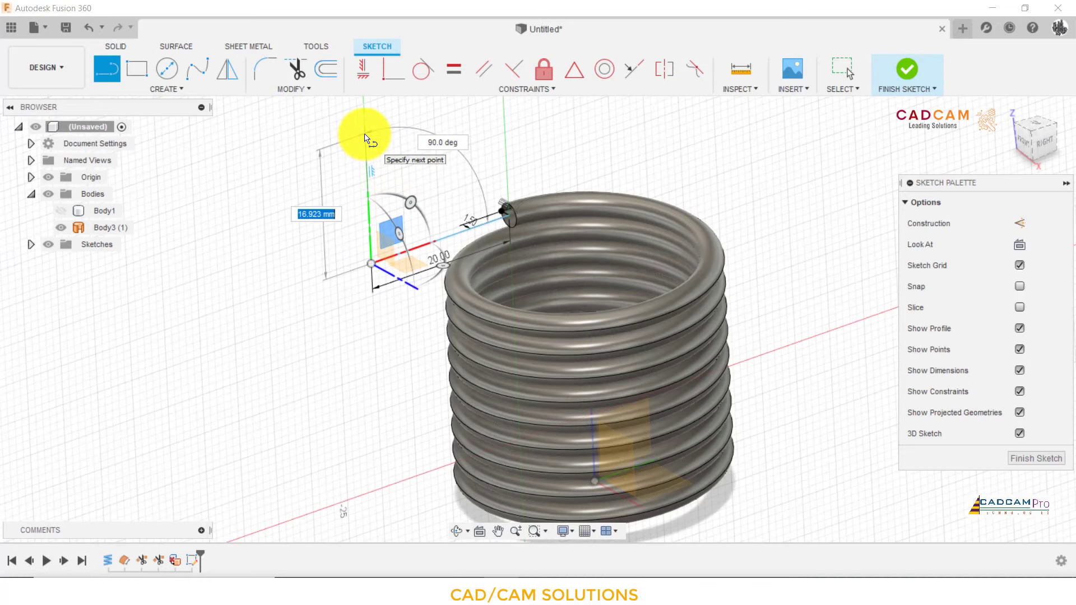
{"action": "key", "text": "Return"}
{"action": "key", "text": "Escape"}
{"action": "scroll", "coordinate": [392, 337], "scroll_direction": "down", "scroll_amount": 3}
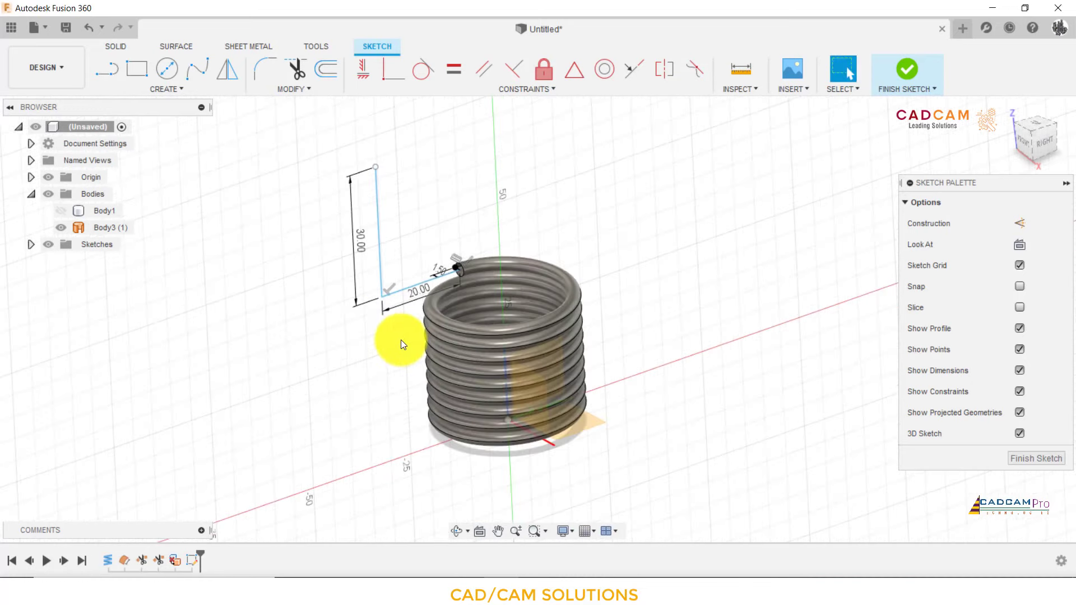
{"action": "scroll", "coordinate": [401, 340], "scroll_direction": "down", "scroll_amount": 2}
{"action": "scroll", "coordinate": [403, 295], "scroll_direction": "up", "scroll_amount": 1}
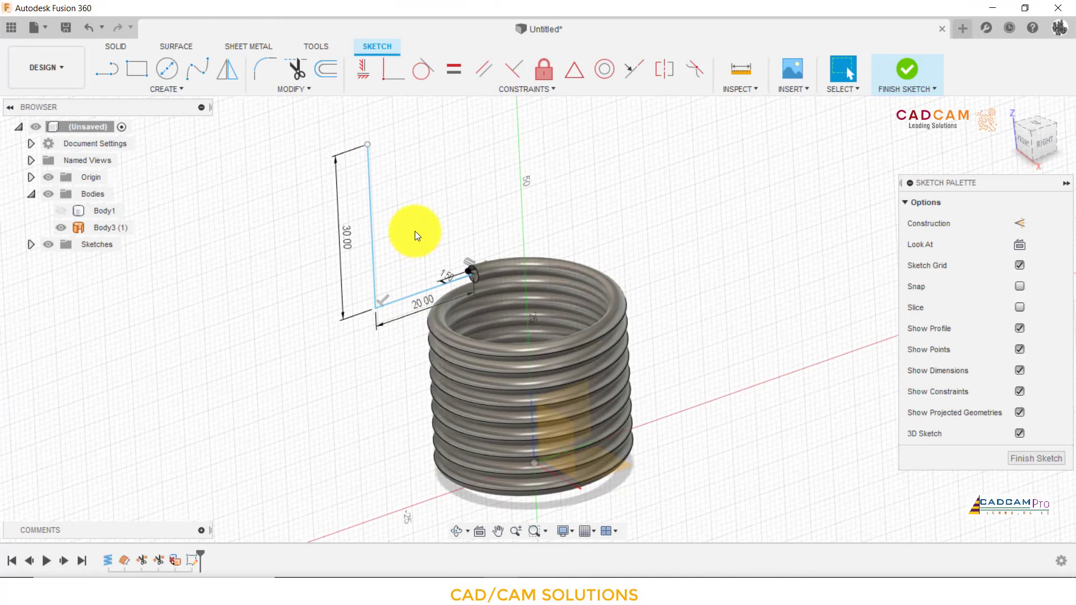
Round the corner between the 20 mm and 30 mm lines with an R3 sketch fillet
{"action": "left_click", "coordinate": [269, 70]}
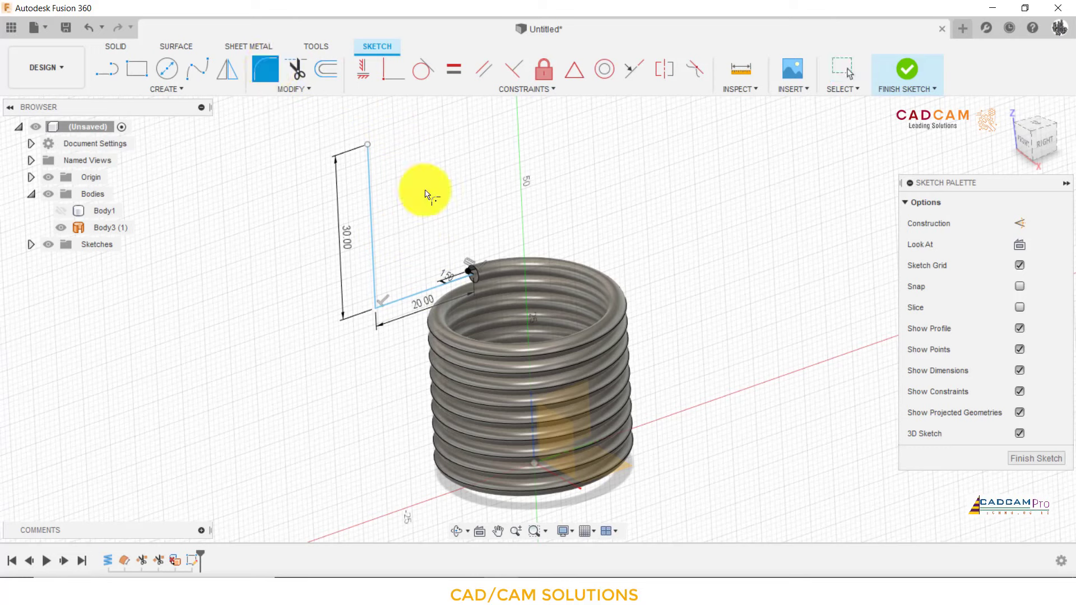
{"action": "left_click", "coordinate": [372, 247]}
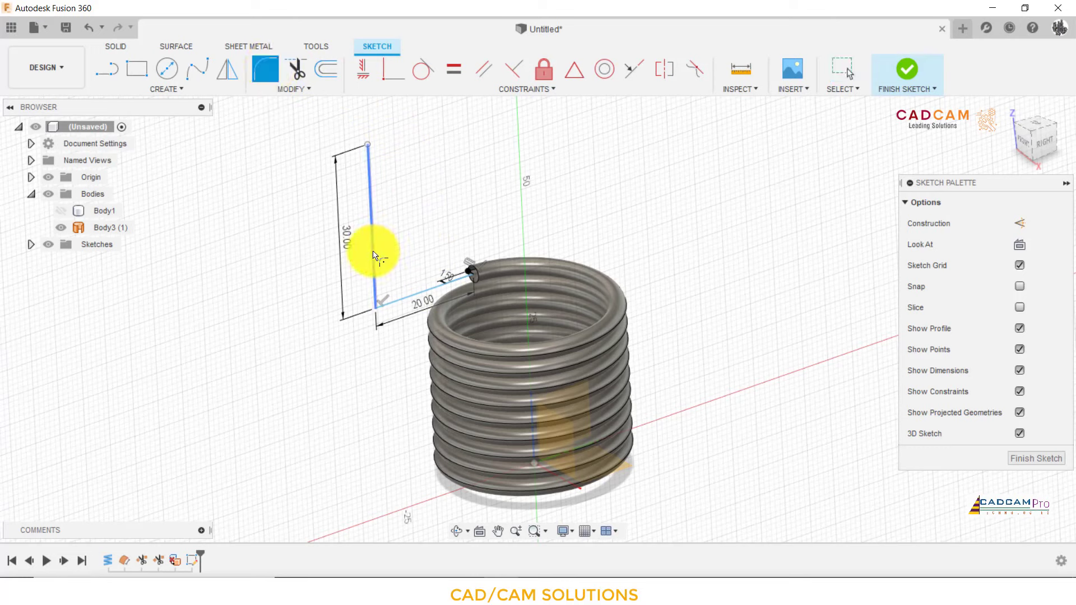
{"action": "left_click", "coordinate": [399, 298]}
{"action": "key", "text": "Return"}
{"action": "type", "text": "3"}
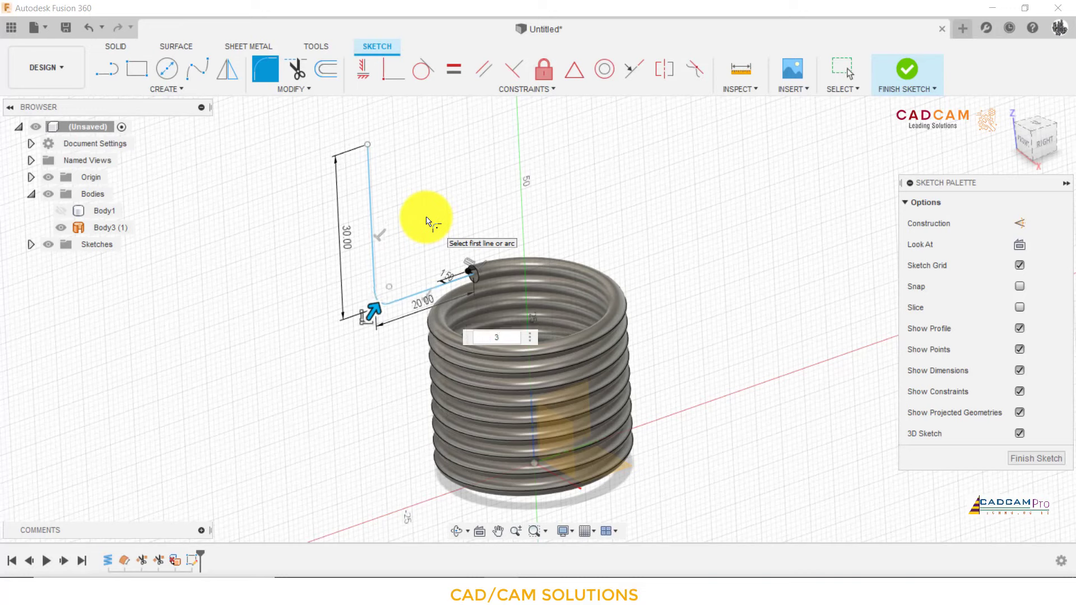
{"action": "key", "text": "Return"}
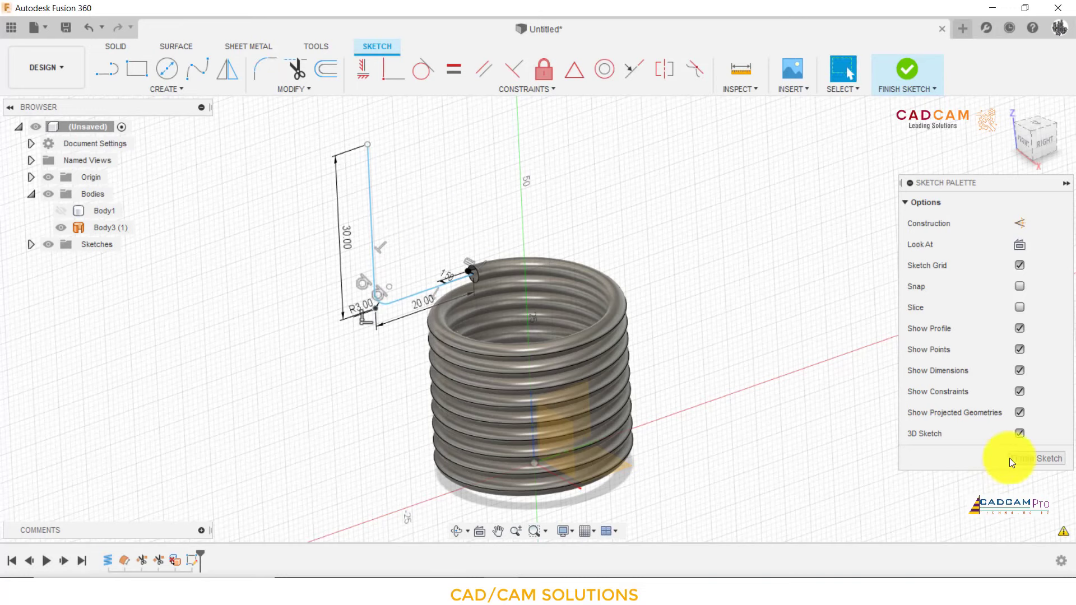
{"action": "mouse_move", "coordinate": [613, 233]}
{"action": "middle_mouse_down", "text": "shift"}
{"action": "mouse_move", "coordinate": [679, 293]}
{"action": "mouse_move", "coordinate": [684, 257]}
{"action": "mouse_move", "coordinate": [535, 277]}
{"action": "mouse_move", "coordinate": [564, 276]}
{"action": "mouse_move", "coordinate": [607, 372]}
{"action": "middle_mouse_up", "text": "shift"}
Draw a 1.5 mm line from the coil's bottom tube end
{"action": "scroll", "coordinate": [600, 392], "scroll_direction": "up", "scroll_amount": 3}
{"action": "scroll", "coordinate": [592, 400], "scroll_direction": "up", "scroll_amount": 3}
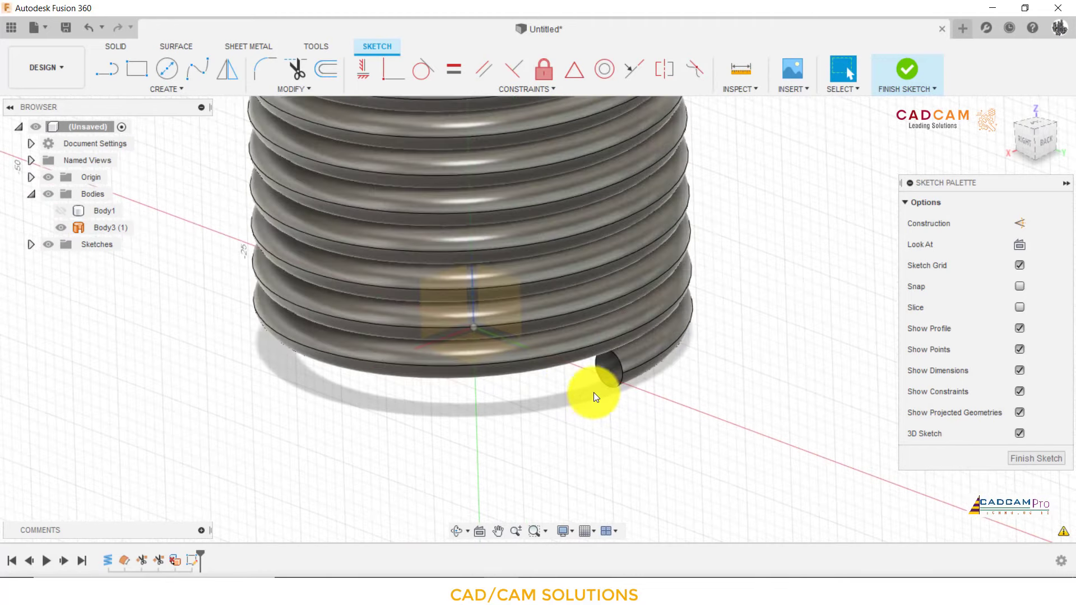
{"action": "left_click", "coordinate": [112, 75]}
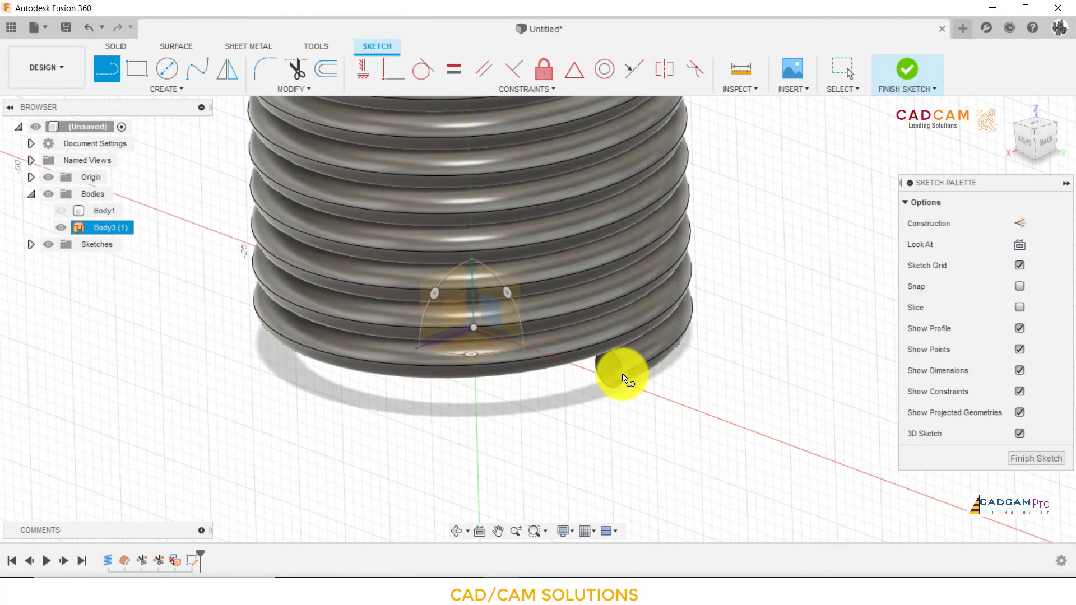
{"action": "left_click", "coordinate": [622, 374]}
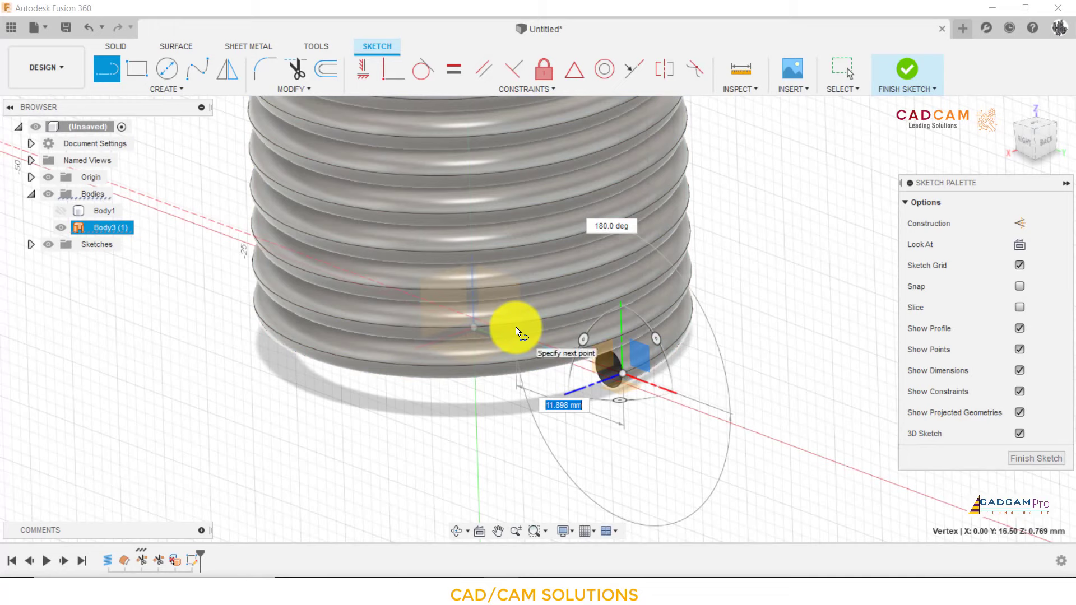
{"action": "key", "text": "Return"}
{"action": "key", "text": "Escape"}
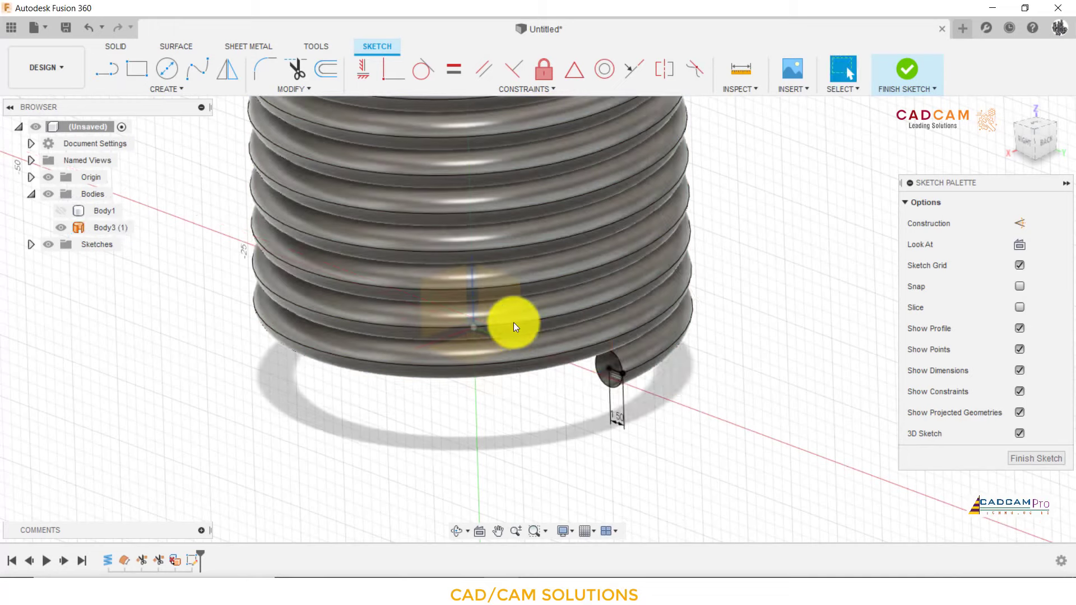
Add a 20 mm line outward from the short line's end and orbit to check it
{"action": "left_click", "coordinate": [106, 69]}
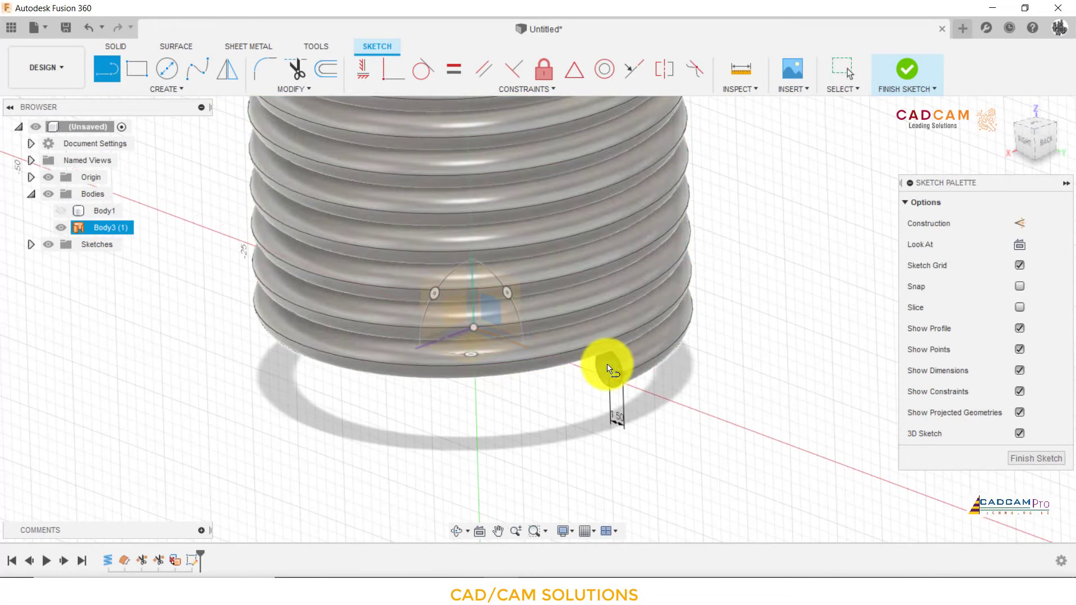
{"action": "left_click", "coordinate": [608, 367]}
{"action": "type", "text": "2"}
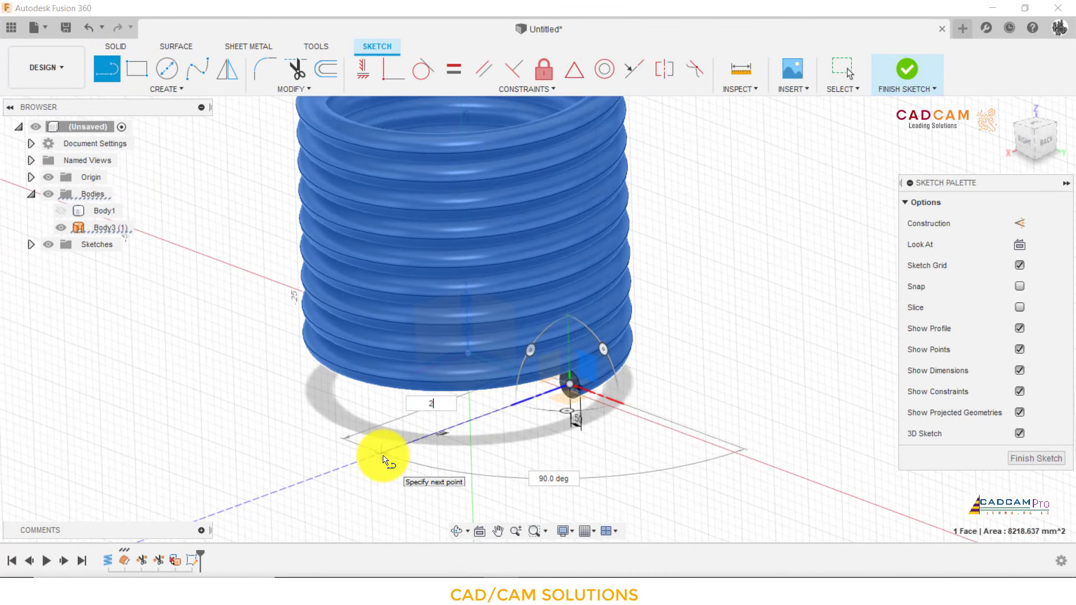
{"action": "key", "text": "Tab"}
{"action": "key", "text": "Tab"}
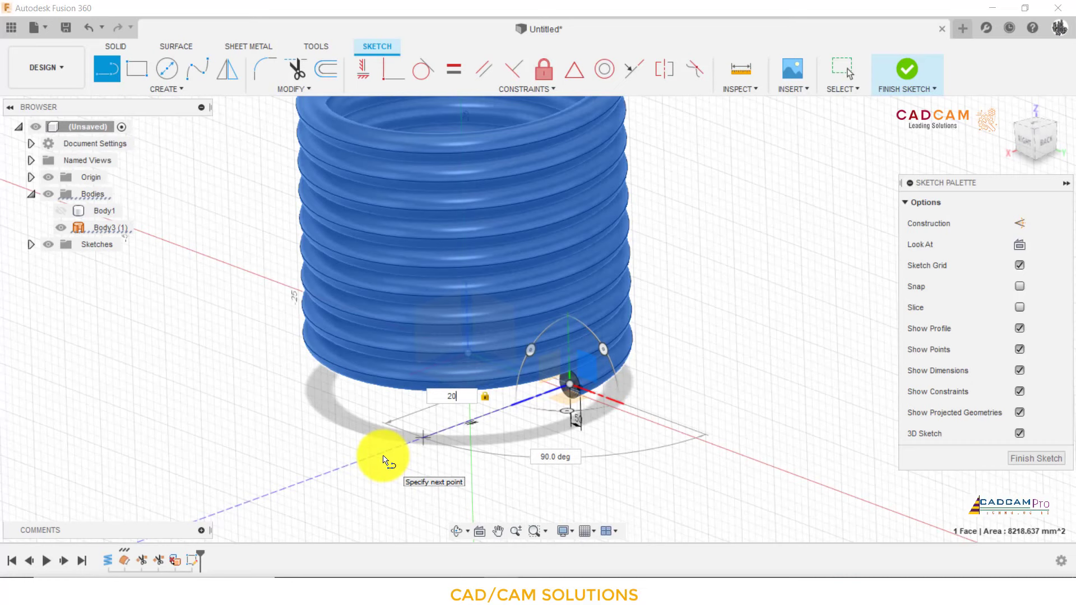
{"action": "key", "text": "Return"}
{"action": "key", "text": "Escape"}
{"action": "scroll", "coordinate": [678, 371], "scroll_direction": "down", "scroll_amount": 2}
{"action": "scroll", "coordinate": [678, 370], "scroll_direction": "down", "scroll_amount": 3}
{"action": "mouse_move", "coordinate": [678, 369]}
{"action": "middle_mouse_down", "text": "shift"}
{"action": "mouse_move", "coordinate": [676, 313]}
{"action": "mouse_move", "coordinate": [762, 295]}
{"action": "mouse_move", "coordinate": [788, 317]}
{"action": "mouse_move", "coordinate": [768, 332]}
{"action": "mouse_move", "coordinate": [782, 314]}
{"action": "mouse_move", "coordinate": [776, 320]}
{"action": "middle_mouse_up", "text": "shift"}
{"action": "scroll", "coordinate": [695, 419], "scroll_direction": "down", "scroll_amount": 2}
{"action": "mouse_move", "coordinate": [708, 415]}
{"action": "middle_mouse_down", "text": "shift"}
{"action": "mouse_move", "coordinate": [723, 364]}
{"action": "mouse_move", "coordinate": [780, 285]}
{"action": "mouse_move", "coordinate": [771, 314]}
{"action": "mouse_move", "coordinate": [697, 384]}
{"action": "mouse_move", "coordinate": [672, 353]}
{"action": "mouse_move", "coordinate": [569, 380]}
{"action": "mouse_move", "coordinate": [465, 362]}
{"action": "mouse_move", "coordinate": [469, 343]}
{"action": "mouse_move", "coordinate": [648, 334]}
{"action": "mouse_move", "coordinate": [654, 355]}
{"action": "mouse_move", "coordinate": [632, 364]}
{"action": "middle_mouse_up", "text": "shift"}
{"action": "scroll", "coordinate": [636, 367], "scroll_direction": "up", "scroll_amount": 1}
{"action": "scroll", "coordinate": [639, 372], "scroll_direction": "up", "scroll_amount": 2}
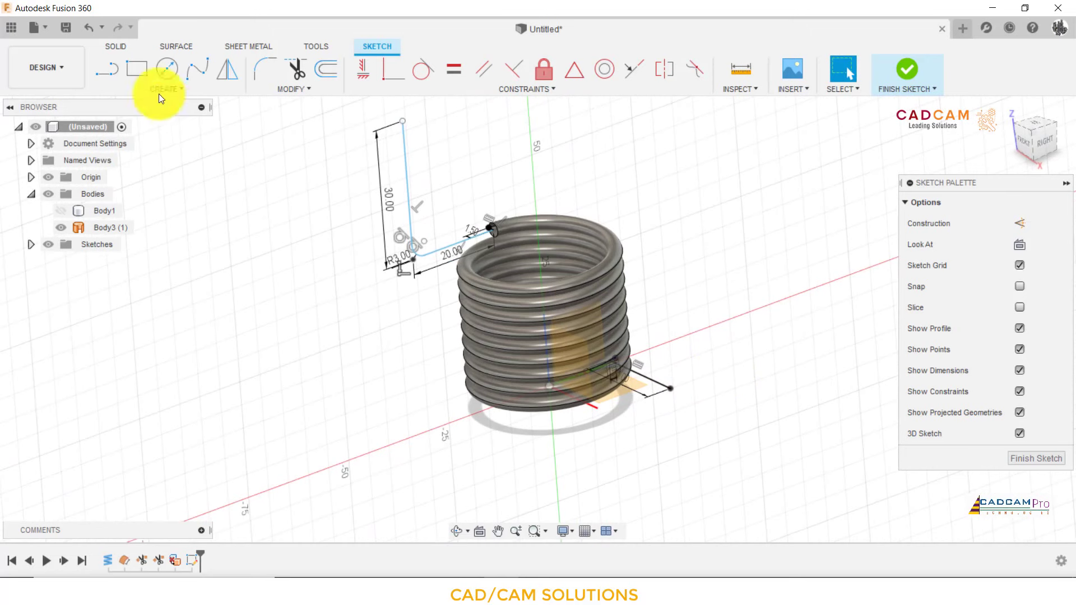
Draw a 30 mm line from the end of the bottom 20 mm line
{"action": "left_click", "coordinate": [119, 73]}
{"action": "left_click", "coordinate": [671, 388]}
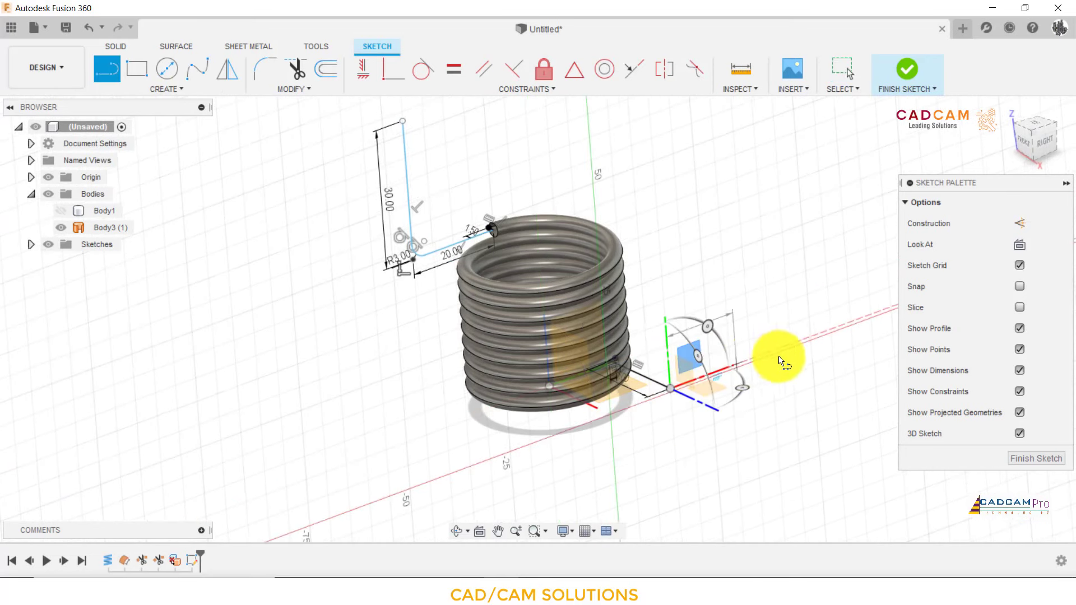
{"action": "left_click", "coordinate": [813, 339]}
{"action": "scroll", "coordinate": [721, 340], "scroll_direction": "up", "scroll_amount": 2}
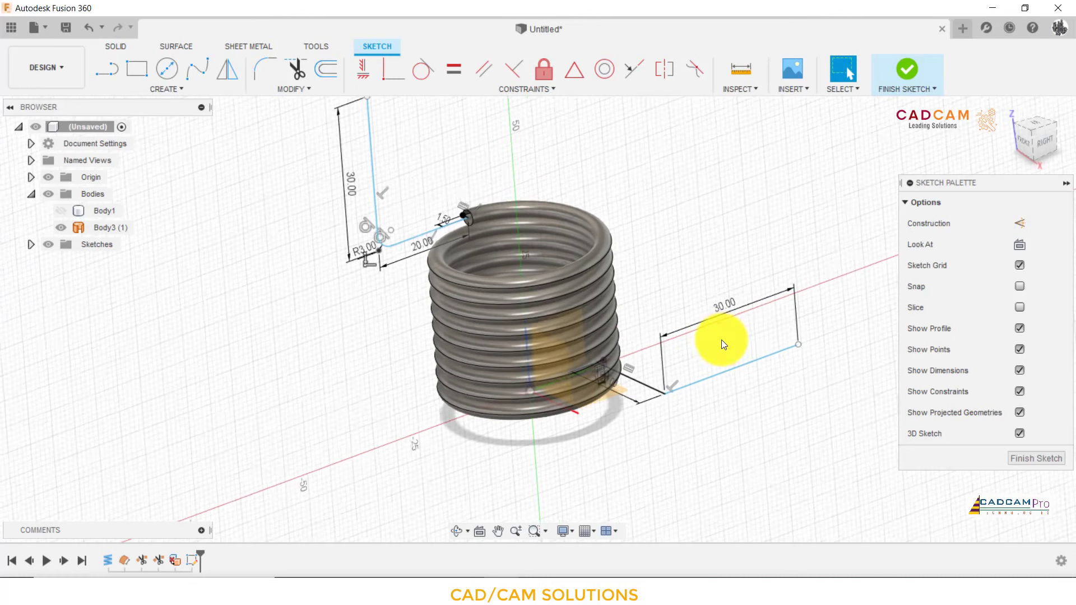
{"action": "key", "text": "Escape"}
Fillet the corner between the bottom 30 mm and 20 mm lines with radius 3 mm
{"action": "left_click", "coordinate": [257, 68]}
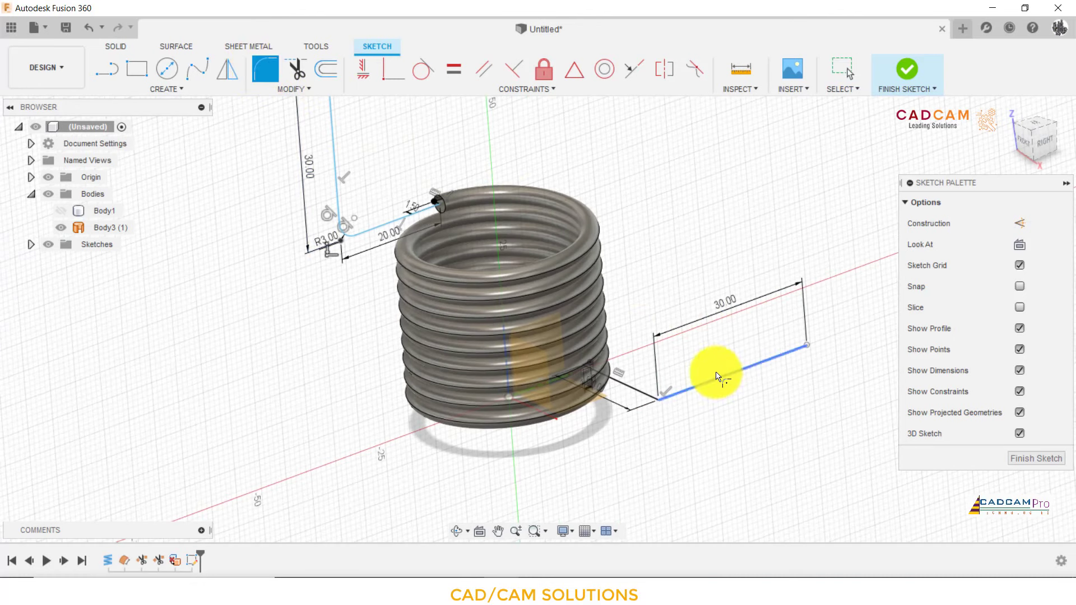
{"action": "left_click", "coordinate": [646, 388]}
{"action": "left_click", "coordinate": [642, 392]}
{"action": "type", "text": "3"}
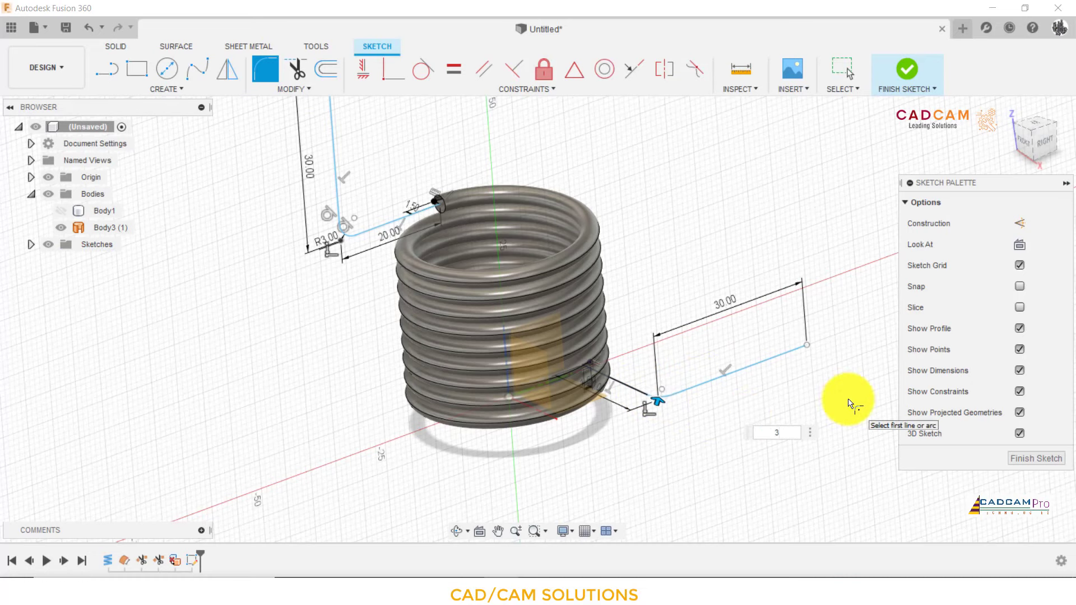
{"action": "key", "text": "Return"}
{"action": "scroll", "coordinate": [704, 406], "scroll_direction": "down", "scroll_amount": 2}
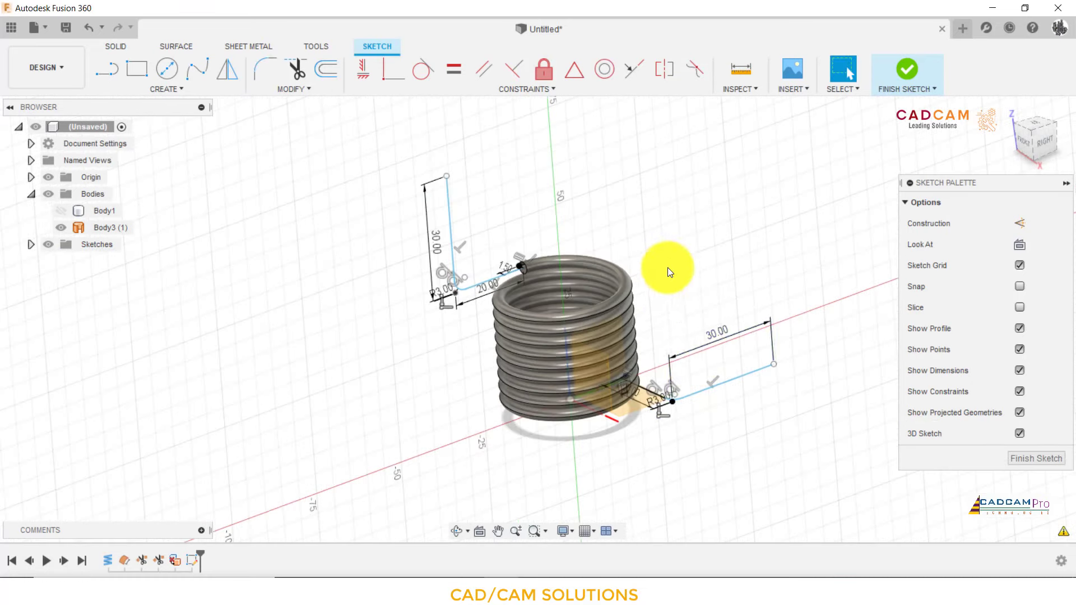
{"action": "scroll", "coordinate": [645, 381], "scroll_direction": "up", "scroll_amount": 3}
{"action": "middle_click_drag", "start_coordinate": [629, 371], "coordinate": [541, 461], "text": "shift"}
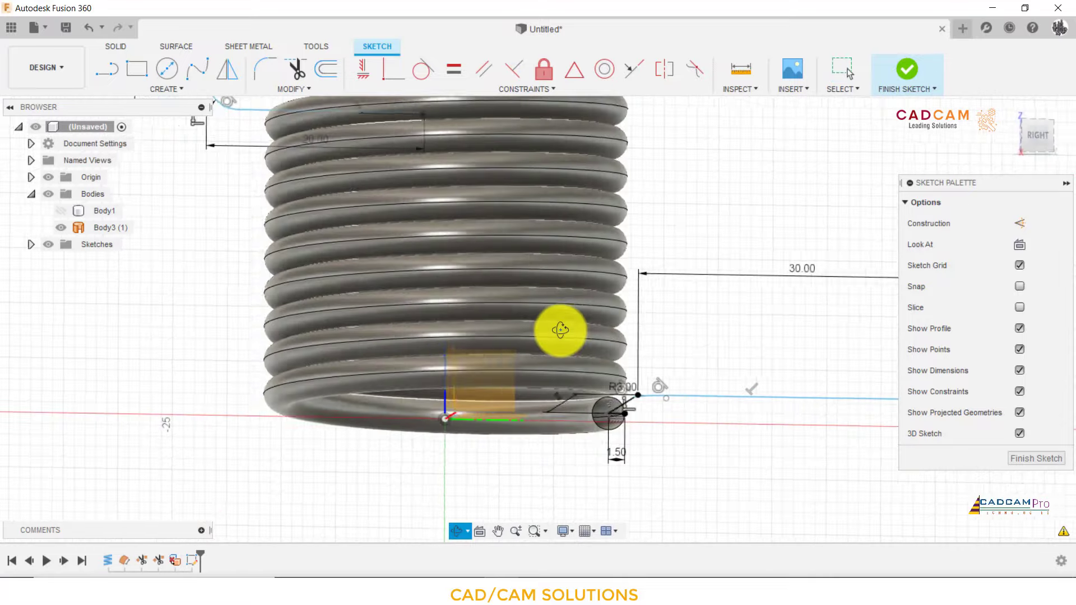
{"action": "scroll", "coordinate": [540, 461], "scroll_direction": "up", "scroll_amount": 3}
Make the bottom 1.5 mm line construction geometry
{"action": "scroll", "coordinate": [516, 481], "scroll_direction": "up", "scroll_amount": 3}
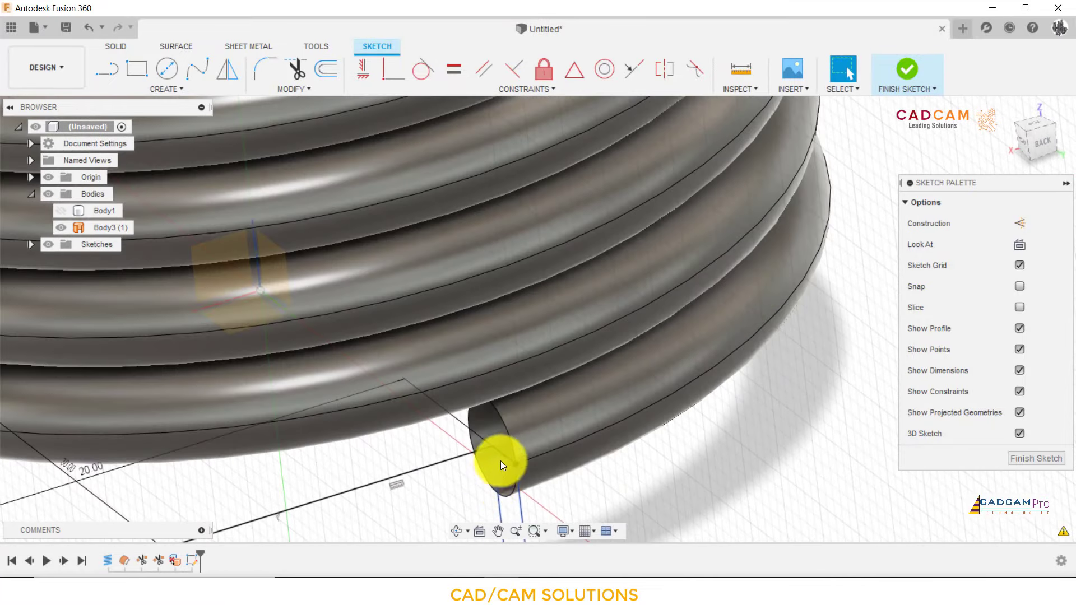
{"action": "left_click", "coordinate": [503, 455]}
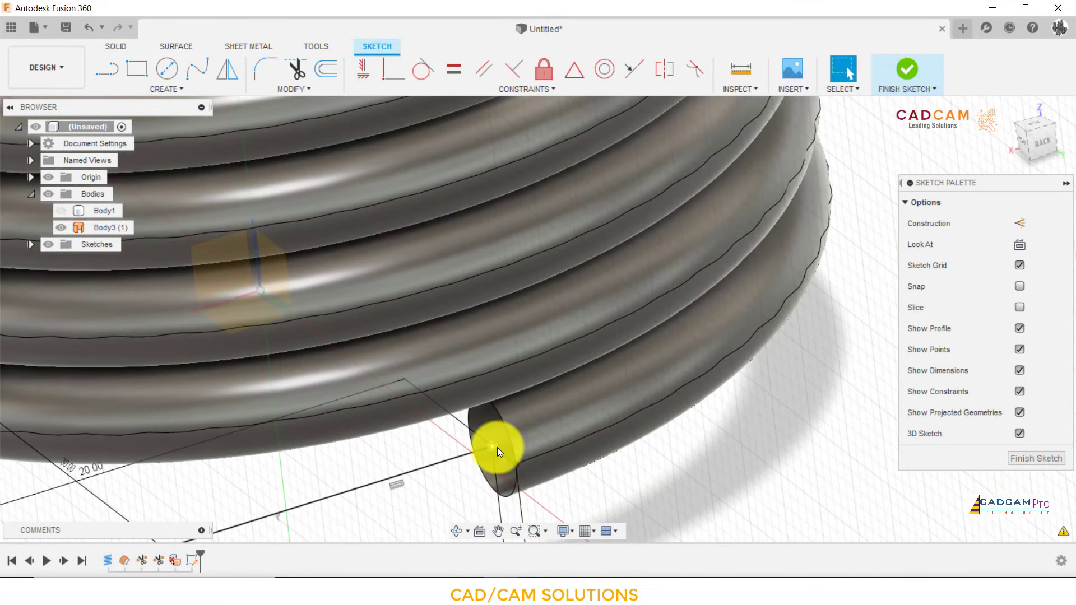
{"action": "right_click", "coordinate": [525, 431]}
{"action": "left_click", "coordinate": [489, 295]}
Make the top 1.5 mm line construction geometry
{"action": "scroll", "coordinate": [741, 461], "scroll_direction": "down", "scroll_amount": 3}
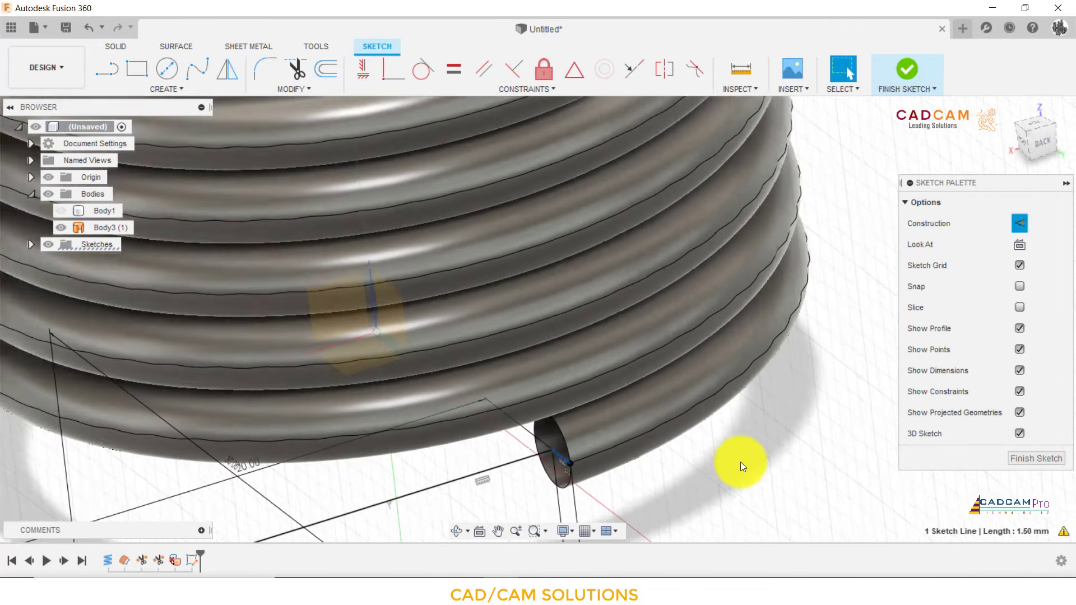
{"action": "scroll", "coordinate": [739, 470], "scroll_direction": "down", "scroll_amount": 2}
{"action": "scroll", "coordinate": [750, 397], "scroll_direction": "up", "scroll_amount": 2}
{"action": "scroll", "coordinate": [685, 263], "scroll_direction": "up", "scroll_amount": 3}
{"action": "mouse_move", "coordinate": [685, 263]}
{"action": "middle_mouse_down", "text": "shift"}
{"action": "mouse_move", "coordinate": [721, 259]}
{"action": "mouse_move", "coordinate": [786, 293]}
{"action": "mouse_move", "coordinate": [685, 267]}
{"action": "middle_mouse_up", "text": "shift"}
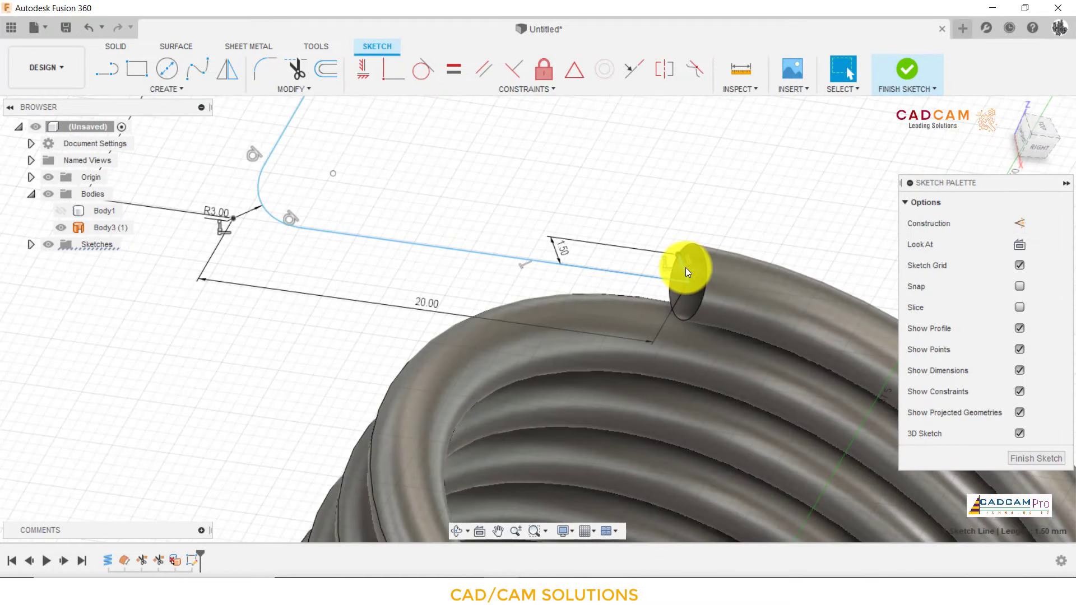
{"action": "right_click", "coordinate": [685, 268]}
{"action": "left_click", "coordinate": [679, 368]}
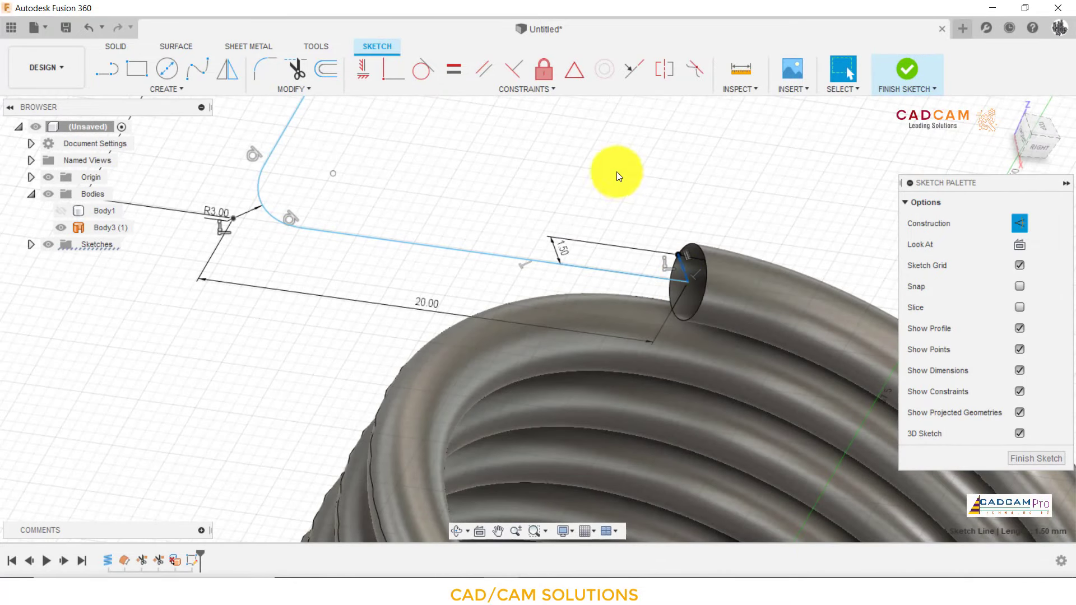
Finish the 3D sketch and orbit around the whole spring
{"action": "scroll", "coordinate": [582, 173], "scroll_direction": "down", "scroll_amount": 3}
{"action": "middle_click_drag", "start_coordinate": [552, 176], "coordinate": [629, 242], "text": "shift"}
{"action": "mouse_move", "coordinate": [581, 219]}
{"action": "left_mouse_down"}
{"action": "mouse_move", "coordinate": [523, 216]}
{"action": "mouse_move", "coordinate": [672, 277]}
{"action": "left_mouse_up"}
{"action": "key", "text": "Escape"}
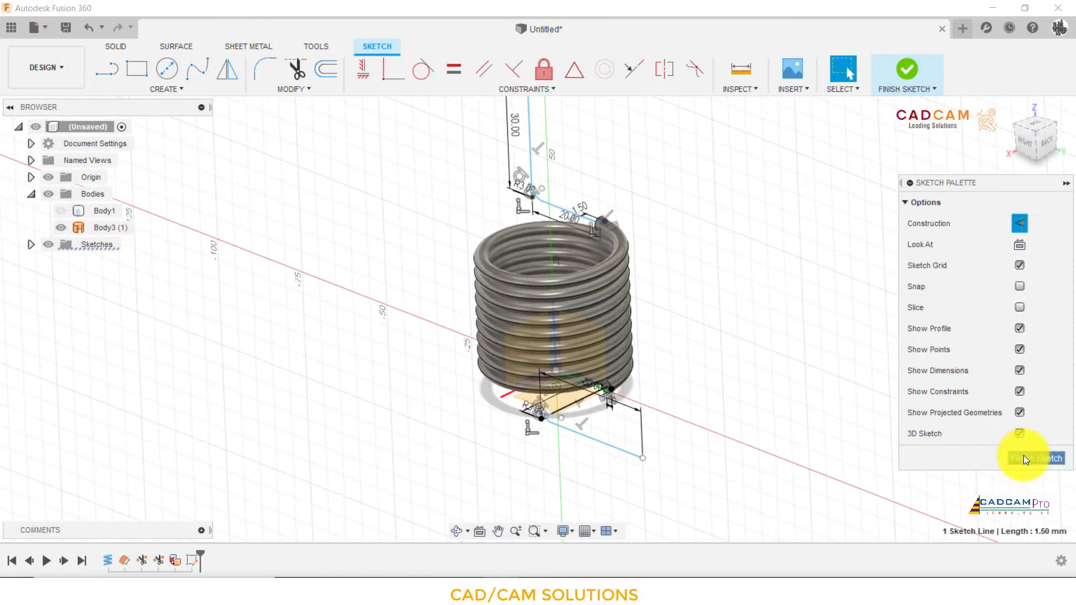
{"action": "left_click", "coordinate": [1023, 456]}
{"action": "mouse_move", "coordinate": [643, 197]}
{"action": "middle_mouse_down", "text": "shift"}
{"action": "mouse_move", "coordinate": [631, 190]}
{"action": "mouse_move", "coordinate": [682, 172]}
{"action": "middle_mouse_up", "text": "shift"}
{"action": "mouse_move", "coordinate": [682, 172]}
{"action": "left_mouse_down"}
{"action": "mouse_move", "coordinate": [727, 209]}
{"action": "mouse_move", "coordinate": [699, 199]}
{"action": "mouse_move", "coordinate": [713, 197]}
{"action": "left_mouse_up"}
{"action": "key", "text": "Escape"}
Start a surface sweep using the top tube-end circle as the profile
{"action": "left_click", "coordinate": [193, 92]}
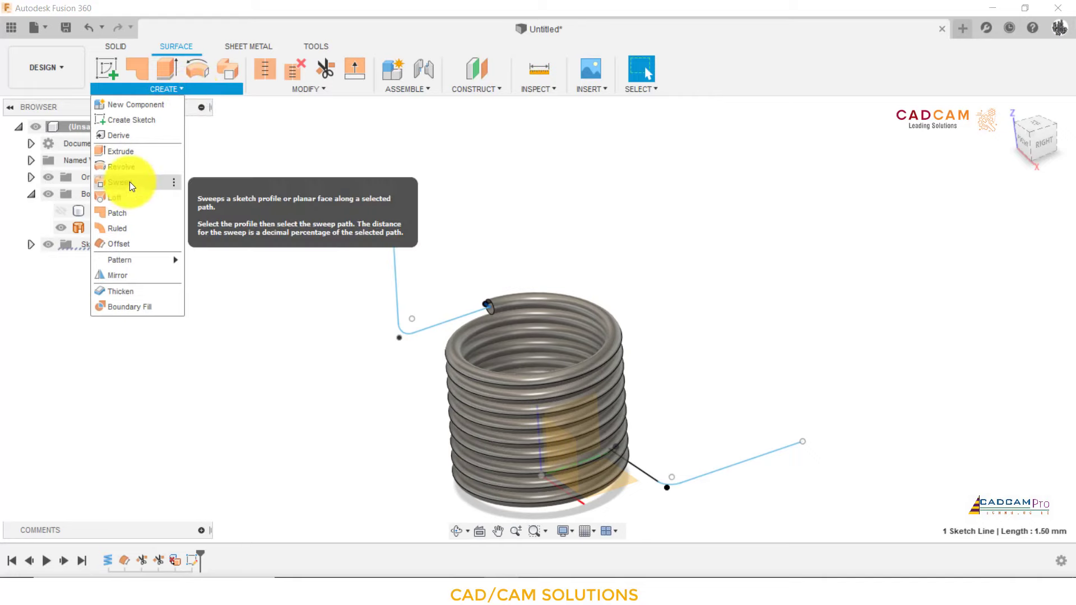
{"action": "left_click", "coordinate": [131, 187]}
{"action": "scroll", "coordinate": [362, 335], "scroll_direction": "up", "scroll_amount": 3}
{"action": "mouse_move", "coordinate": [534, 260]}
{"action": "middle_mouse_down", "text": "shift"}
{"action": "mouse_move", "coordinate": [563, 240]}
{"action": "mouse_move", "coordinate": [565, 256]}
{"action": "middle_mouse_up", "text": "shift"}
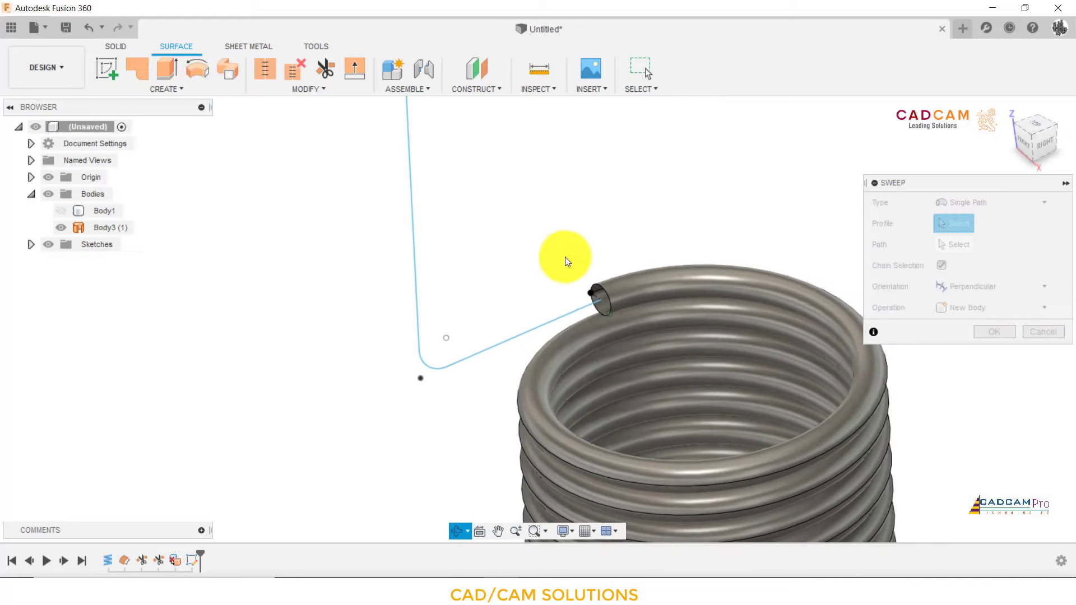
{"action": "left_click", "coordinate": [602, 288]}
{"action": "middle_click_drag", "start_coordinate": [517, 230], "coordinate": [577, 225], "text": "shift"}
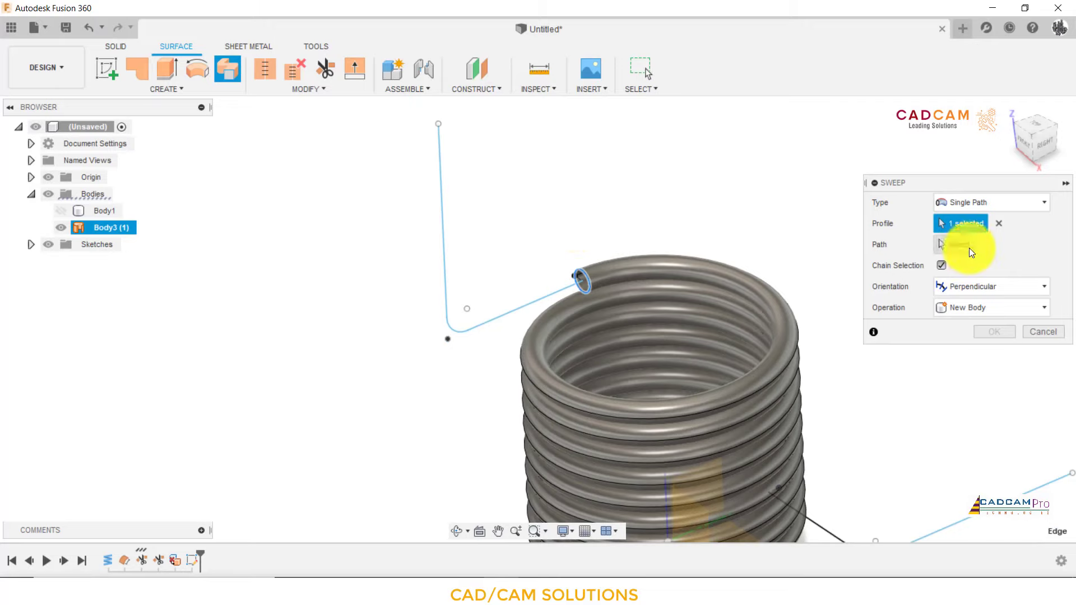
Sweep along the top-end path as a New Body to form the upper pipe
{"action": "left_click", "coordinate": [939, 245]}
{"action": "left_click", "coordinate": [485, 321]}
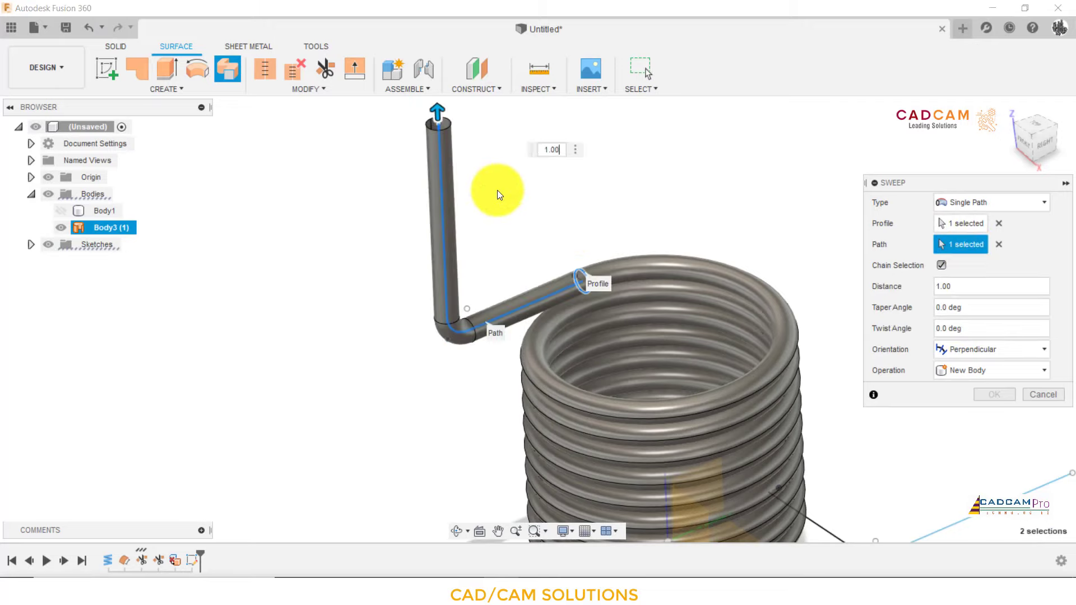
{"action": "scroll", "coordinate": [496, 190], "scroll_direction": "down", "scroll_amount": 2}
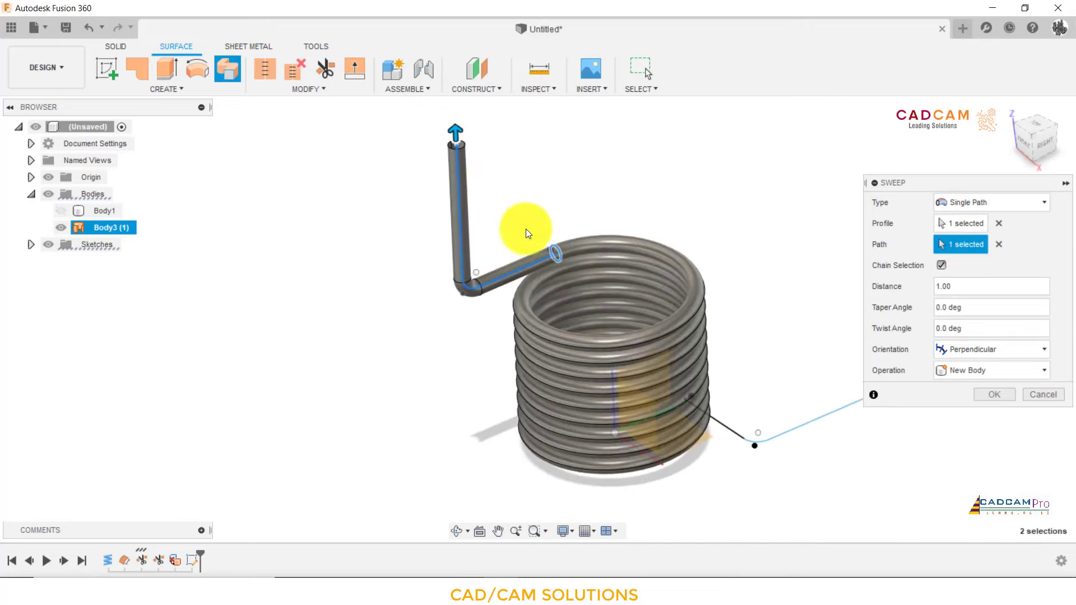
{"action": "left_click", "coordinate": [960, 370]}
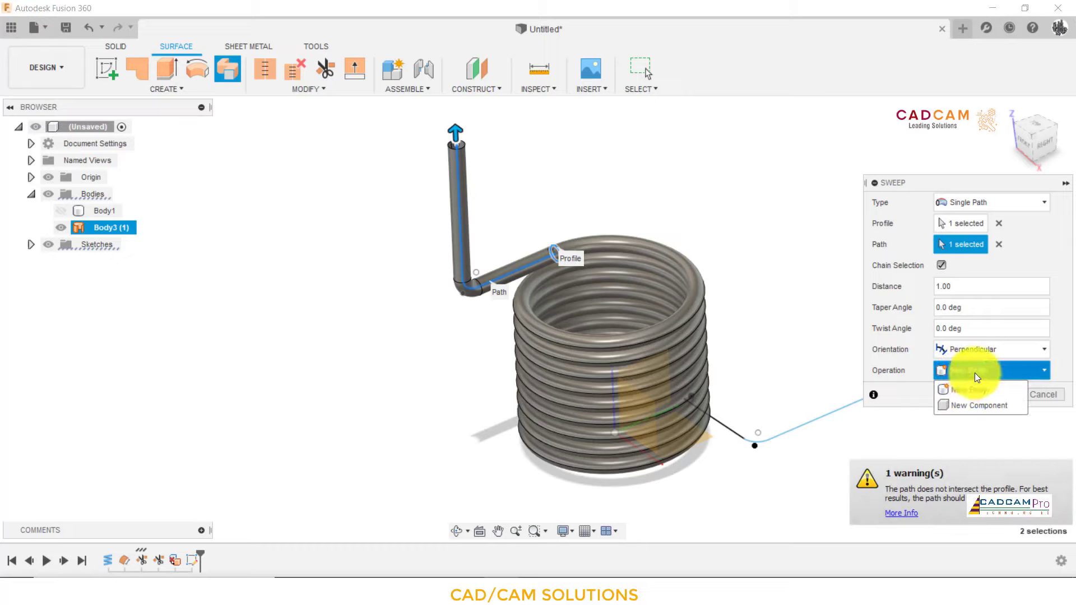
{"action": "left_click", "coordinate": [987, 181]}
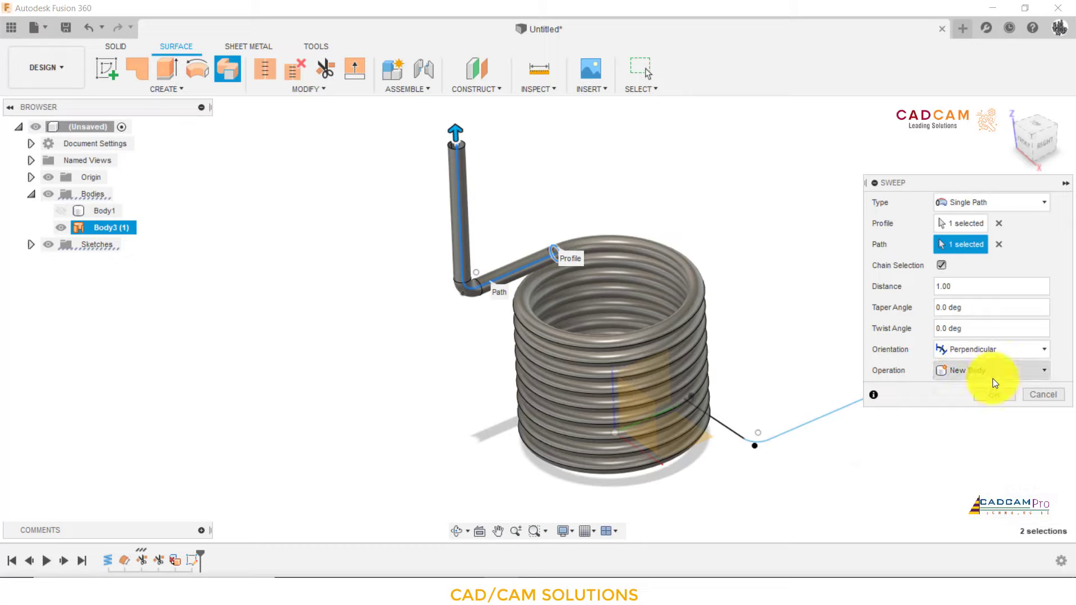
{"action": "left_click", "coordinate": [1000, 395]}
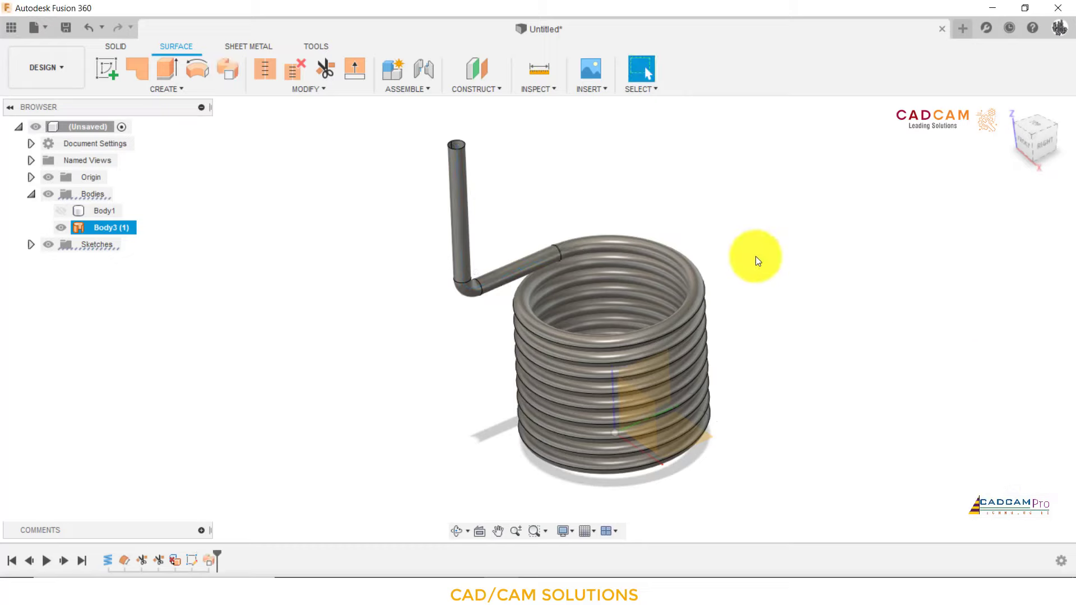
{"action": "scroll", "coordinate": [564, 170], "scroll_direction": "down", "scroll_amount": 3}
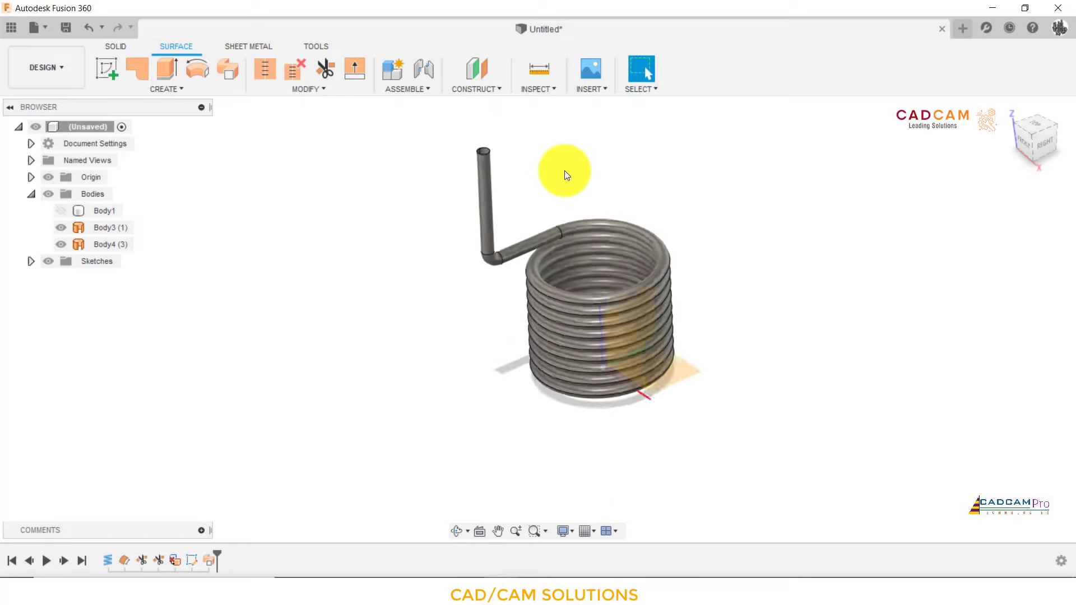
Make Sketch2 visible and start a sweep with the bottom tube end as profile
{"action": "left_click", "coordinate": [32, 261]}
{"action": "left_click", "coordinate": [60, 277]}
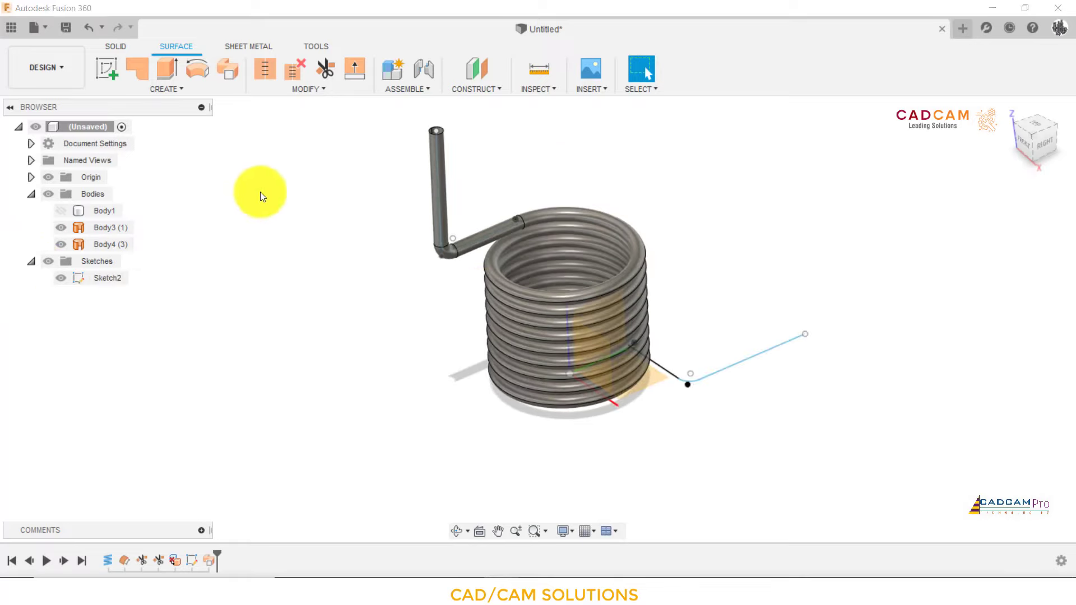
{"action": "left_click", "coordinate": [225, 72]}
{"action": "middle_click_drag", "start_coordinate": [627, 269], "coordinate": [544, 300], "text": "shift"}
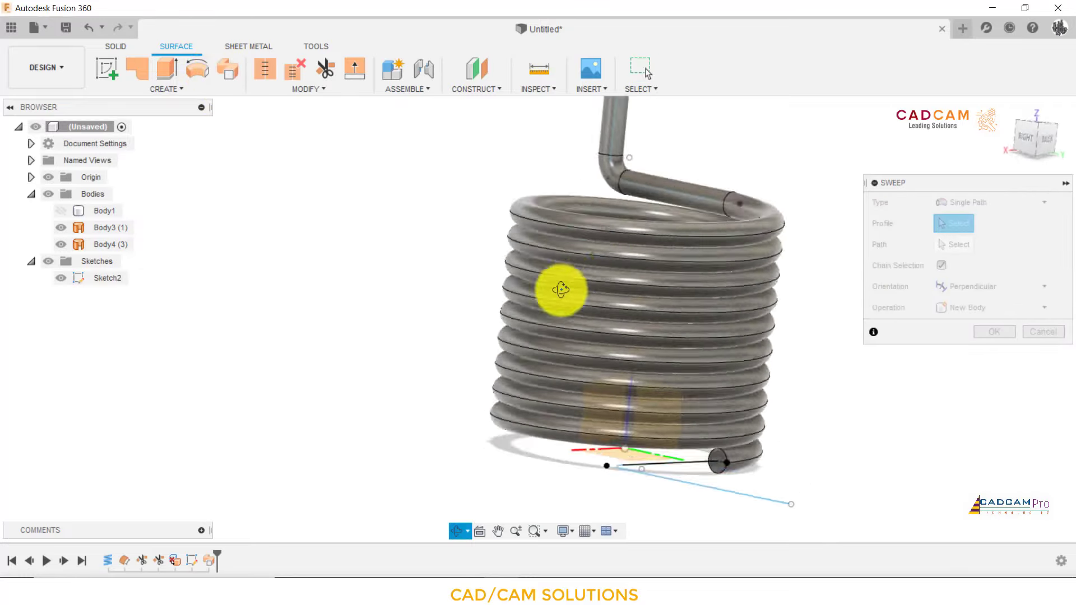
{"action": "left_click", "coordinate": [746, 431]}
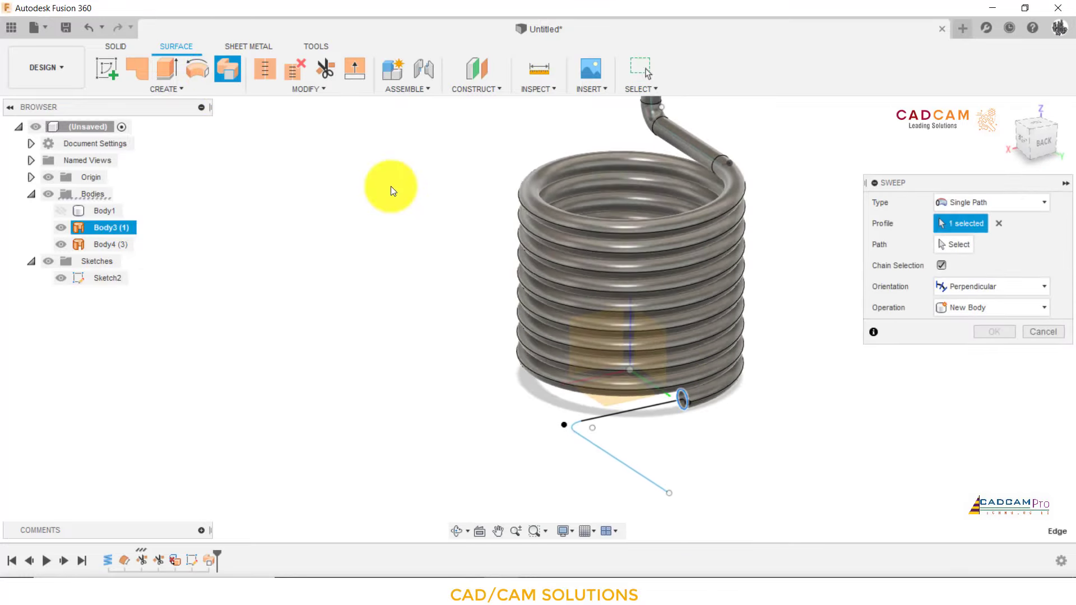
{"action": "middle_click_drag", "start_coordinate": [379, 240], "coordinate": [368, 240], "text": "shift"}
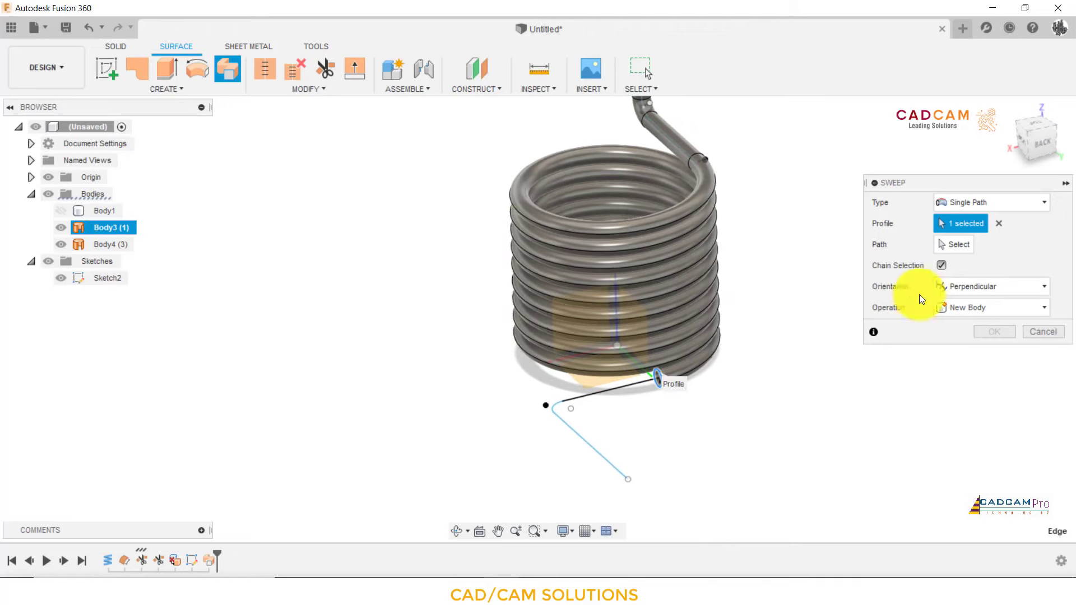
{"action": "left_click", "coordinate": [949, 247]}
{"action": "left_click", "coordinate": [623, 388]}
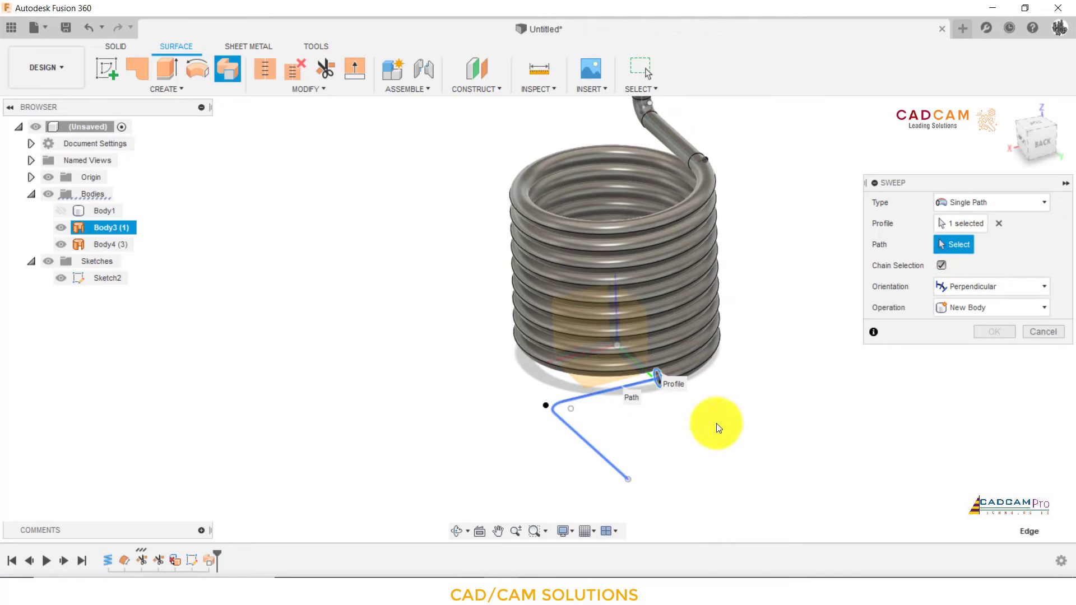
Reselect the bent bottom sketch line as the sweep path after inspecting it
{"action": "scroll", "coordinate": [741, 388], "scroll_direction": "up", "scroll_amount": 2}
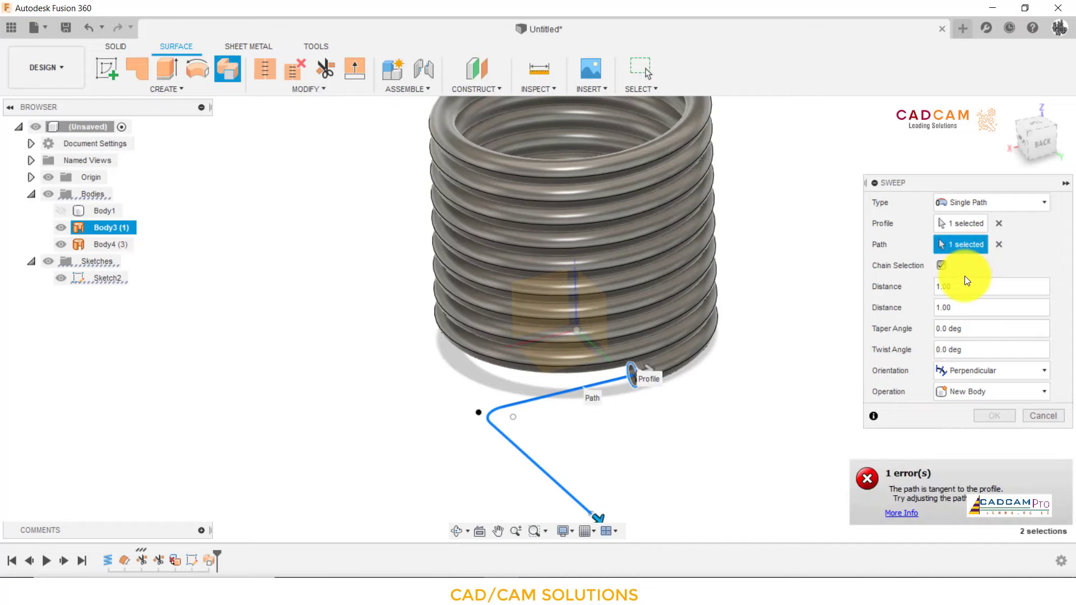
{"action": "scroll", "coordinate": [722, 385], "scroll_direction": "up", "scroll_amount": 2}
{"action": "scroll", "coordinate": [725, 376], "scroll_direction": "down", "scroll_amount": 2}
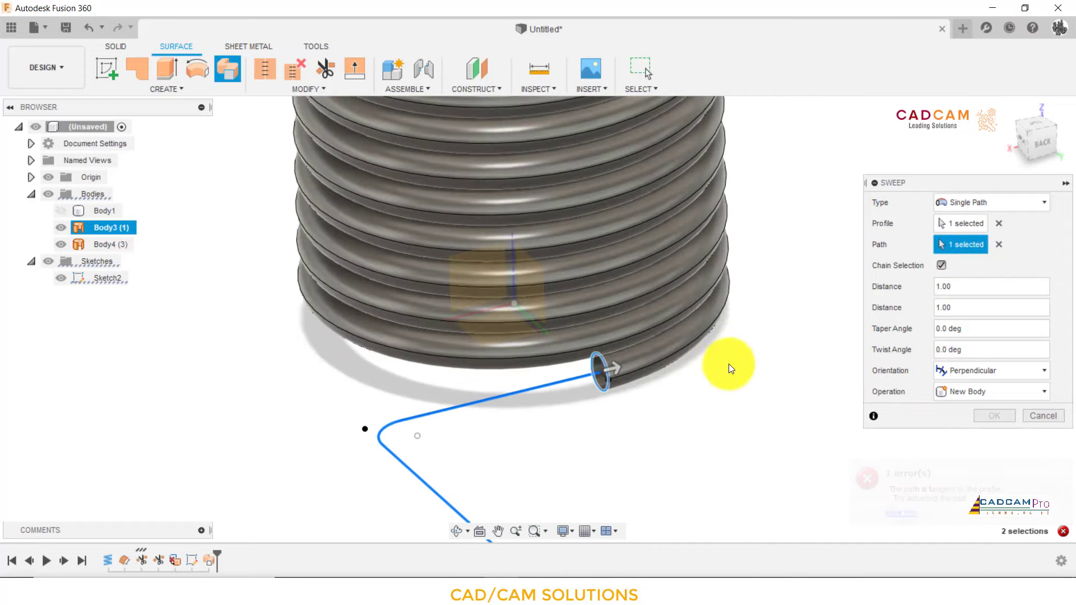
{"action": "scroll", "coordinate": [724, 317], "scroll_direction": "down", "scroll_amount": 2}
{"action": "mouse_move", "coordinate": [725, 317]}
{"action": "middle_mouse_down", "text": "shift"}
{"action": "mouse_move", "coordinate": [718, 352]}
{"action": "mouse_move", "coordinate": [756, 374]}
{"action": "mouse_move", "coordinate": [749, 420]}
{"action": "mouse_move", "coordinate": [735, 339]}
{"action": "mouse_move", "coordinate": [711, 358]}
{"action": "mouse_move", "coordinate": [720, 362]}
{"action": "middle_mouse_up", "text": "shift"}
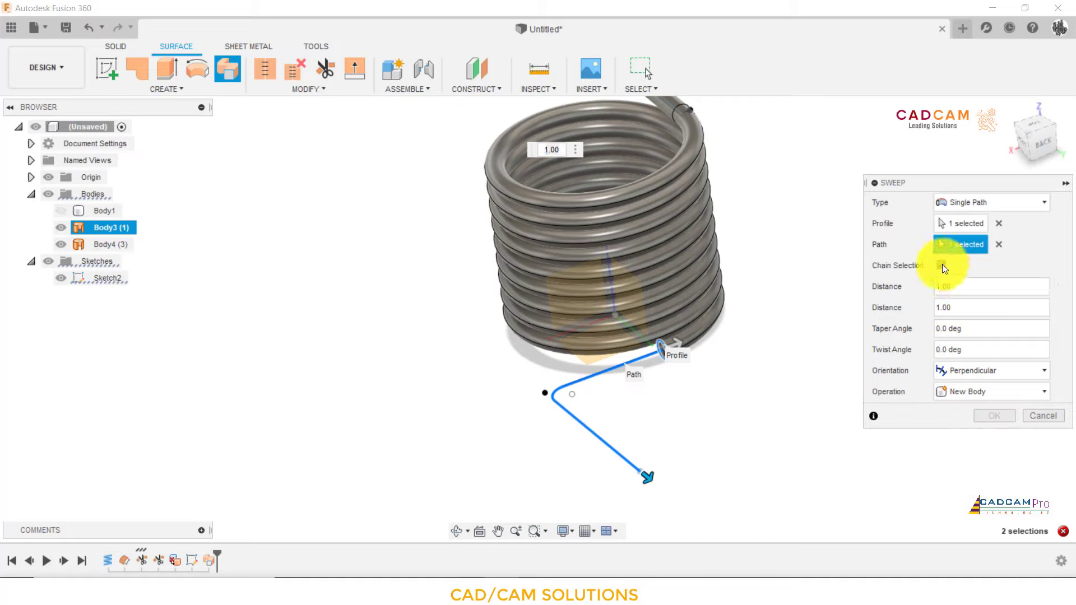
{"action": "left_click", "coordinate": [997, 244]}
{"action": "left_click", "coordinate": [626, 361]}
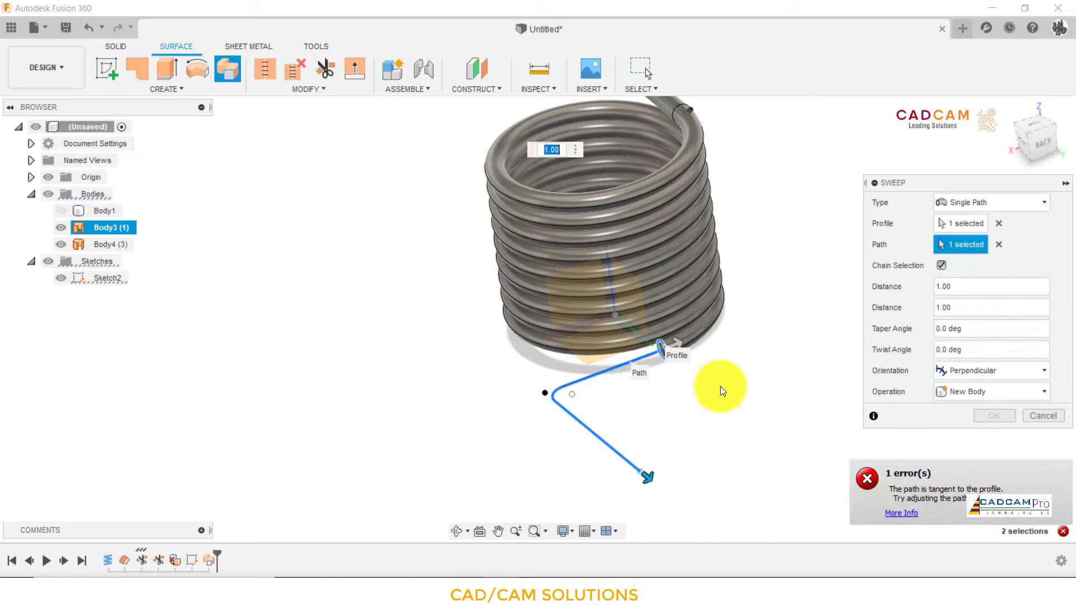
Reselect the bottom tube-end profile, then cancel the sweep after the tangency error
{"action": "mouse_move", "coordinate": [718, 320]}
{"action": "middle_mouse_down", "text": "shift"}
{"action": "mouse_move", "coordinate": [750, 289]}
{"action": "mouse_move", "coordinate": [739, 303]}
{"action": "middle_mouse_up", "text": "shift"}
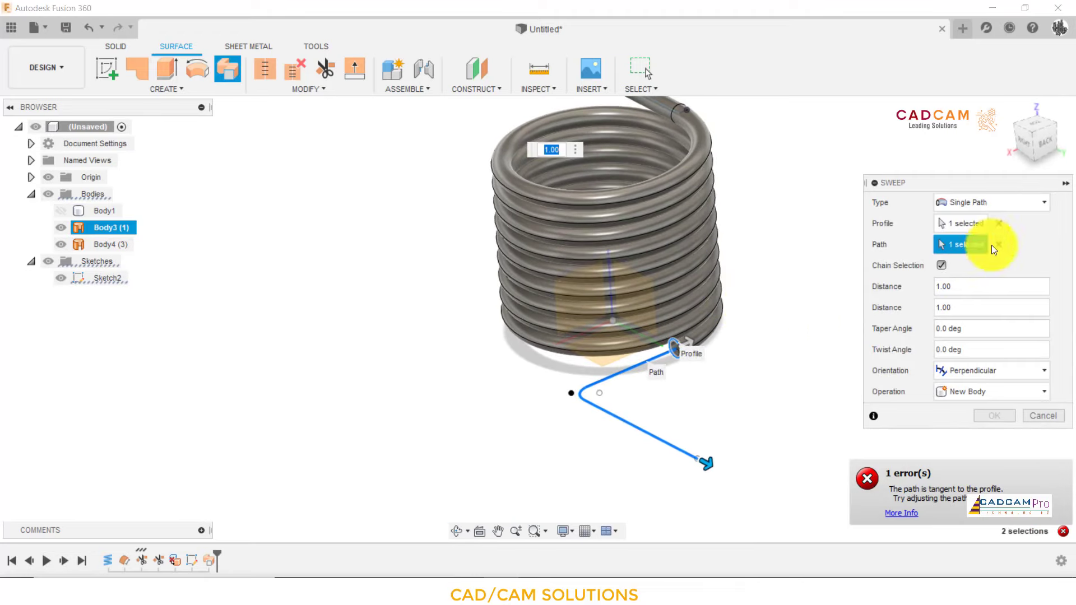
{"action": "left_click", "coordinate": [999, 224]}
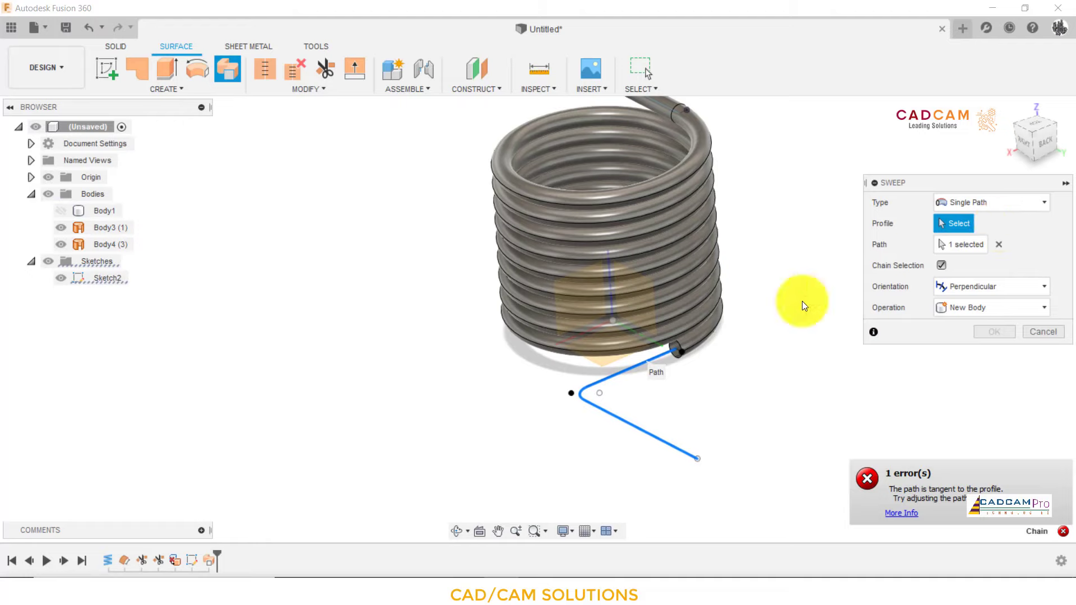
{"action": "left_click", "coordinate": [680, 345]}
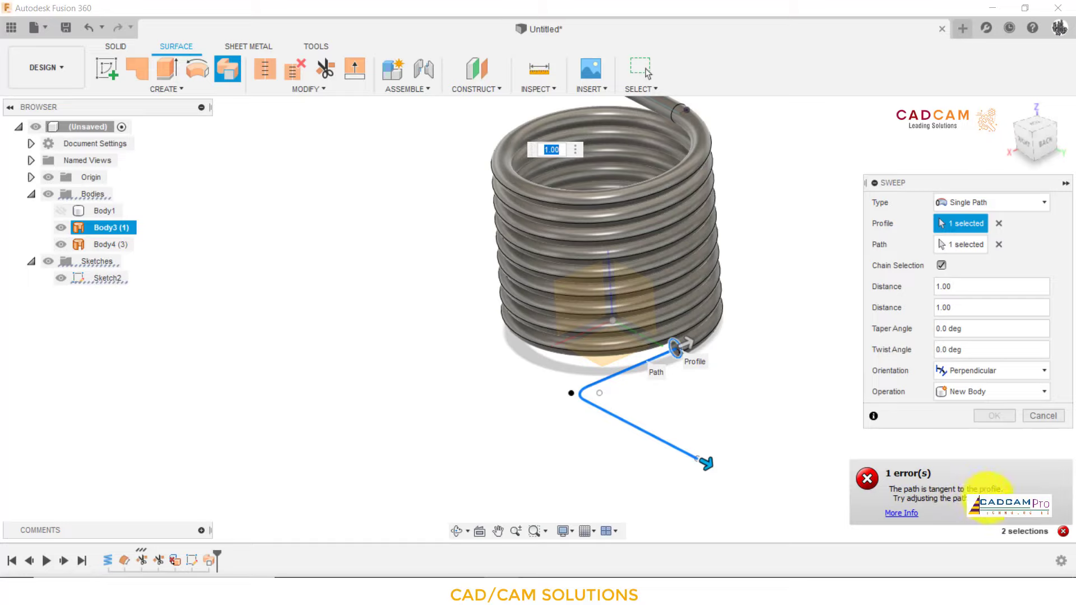
{"action": "left_click", "coordinate": [1037, 419]}
Orbit to the coil's lower tube end, select it, and open Sketch2's context options
{"action": "scroll", "coordinate": [682, 365], "scroll_direction": "up", "scroll_amount": 3}
{"action": "scroll", "coordinate": [701, 360], "scroll_direction": "up", "scroll_amount": 2}
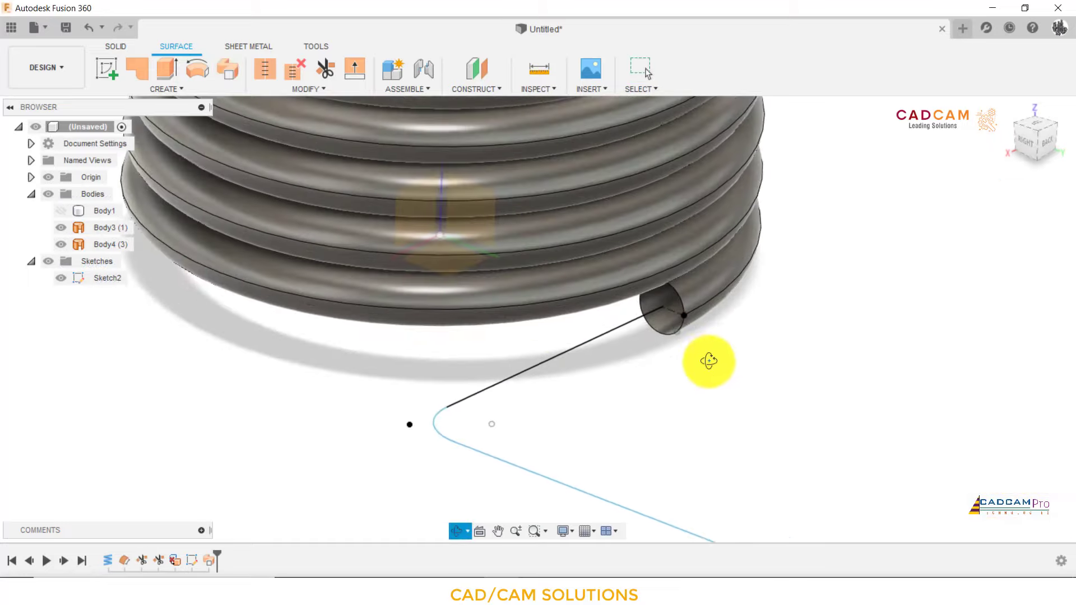
{"action": "scroll", "coordinate": [708, 360], "scroll_direction": "down", "scroll_amount": 1}
{"action": "scroll", "coordinate": [722, 412], "scroll_direction": "down", "scroll_amount": 3}
{"action": "scroll", "coordinate": [723, 414], "scroll_direction": "down", "scroll_amount": 3}
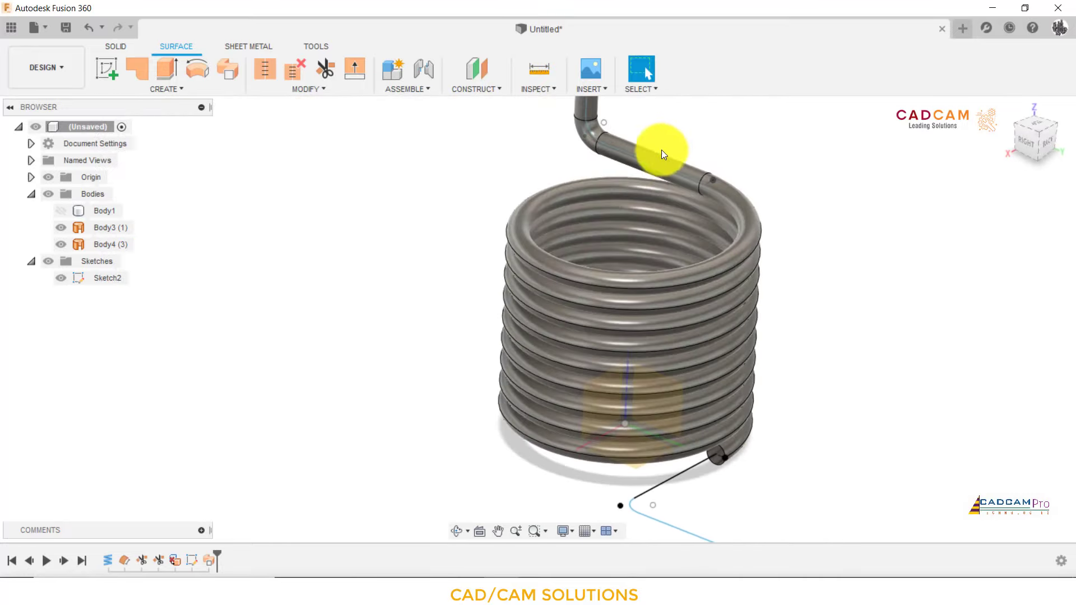
{"action": "mouse_move", "coordinate": [660, 151]}
{"action": "middle_mouse_down", "text": "shift"}
{"action": "mouse_move", "coordinate": [703, 109]}
{"action": "mouse_move", "coordinate": [692, 159]}
{"action": "mouse_move", "coordinate": [629, 193]}
{"action": "mouse_move", "coordinate": [760, 291]}
{"action": "mouse_move", "coordinate": [759, 305]}
{"action": "mouse_move", "coordinate": [763, 242]}
{"action": "mouse_move", "coordinate": [745, 253]}
{"action": "middle_mouse_up", "text": "shift"}
{"action": "scroll", "coordinate": [738, 431], "scroll_direction": "up", "scroll_amount": 3}
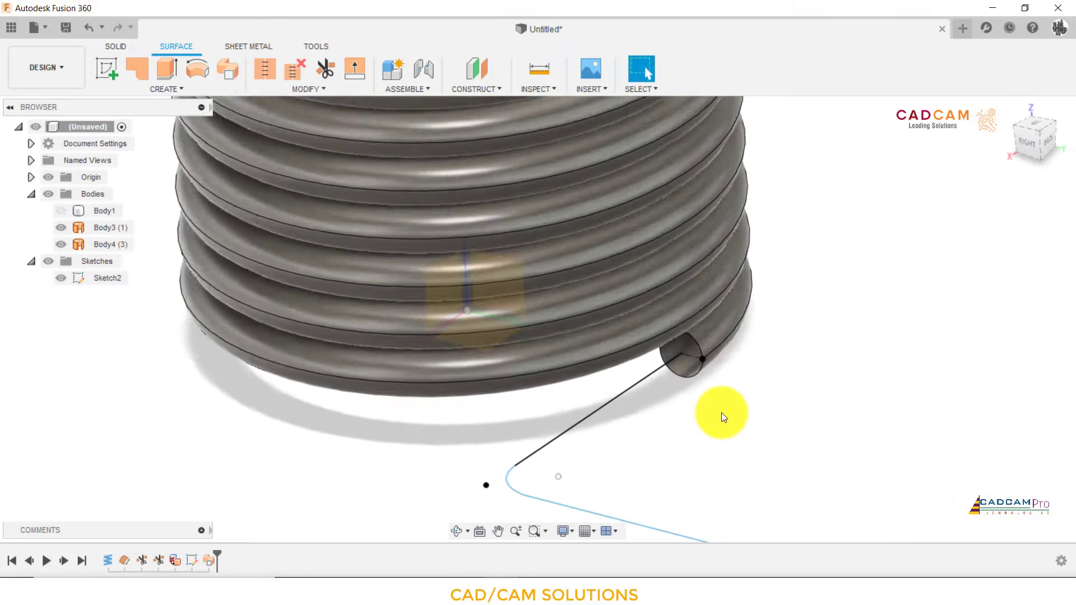
{"action": "scroll", "coordinate": [721, 413], "scroll_direction": "up", "scroll_amount": 3}
{"action": "scroll", "coordinate": [702, 388], "scroll_direction": "up", "scroll_amount": 3}
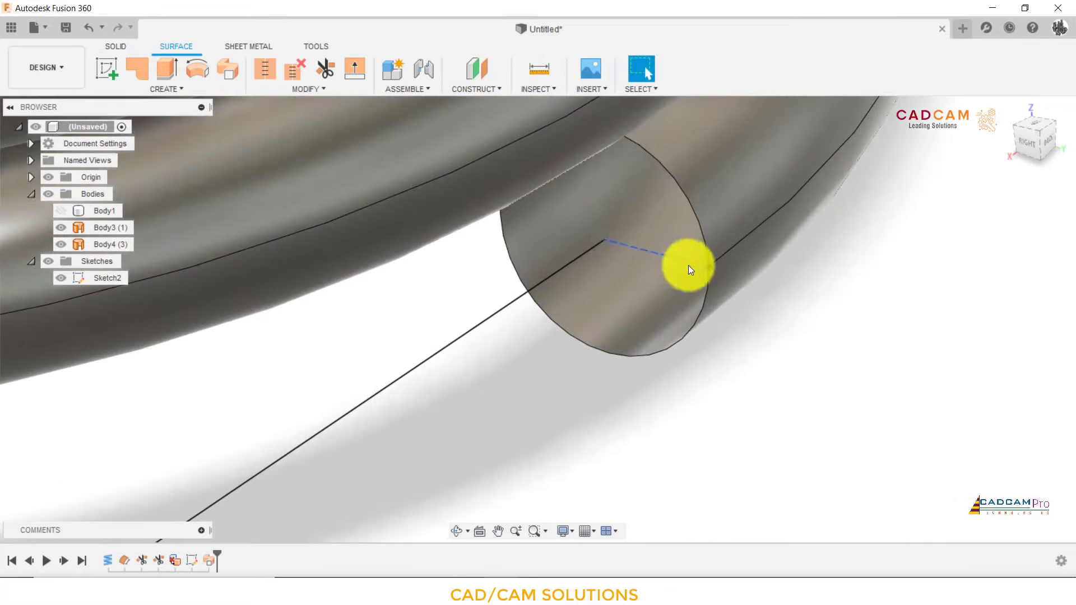
{"action": "left_click", "coordinate": [680, 259]}
{"action": "scroll", "coordinate": [658, 244], "scroll_direction": "down", "scroll_amount": 2}
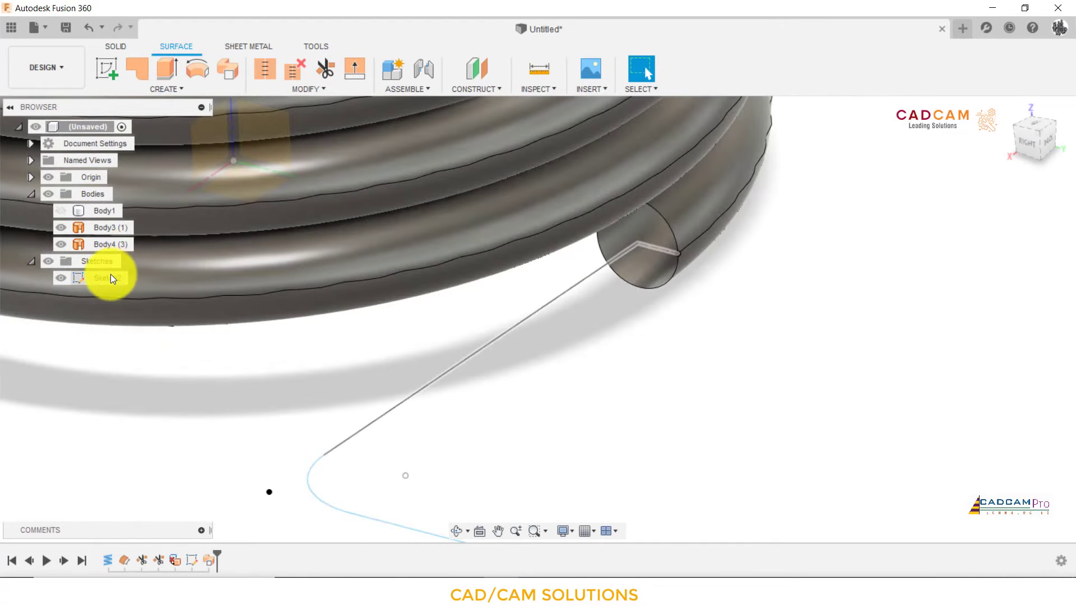
{"action": "right_click", "coordinate": [112, 275]}
Edit Sketch2 and orbit to look edge-on at its sketch plane
{"action": "left_click", "coordinate": [145, 320]}
{"action": "scroll", "coordinate": [632, 317], "scroll_direction": "down", "scroll_amount": 2}
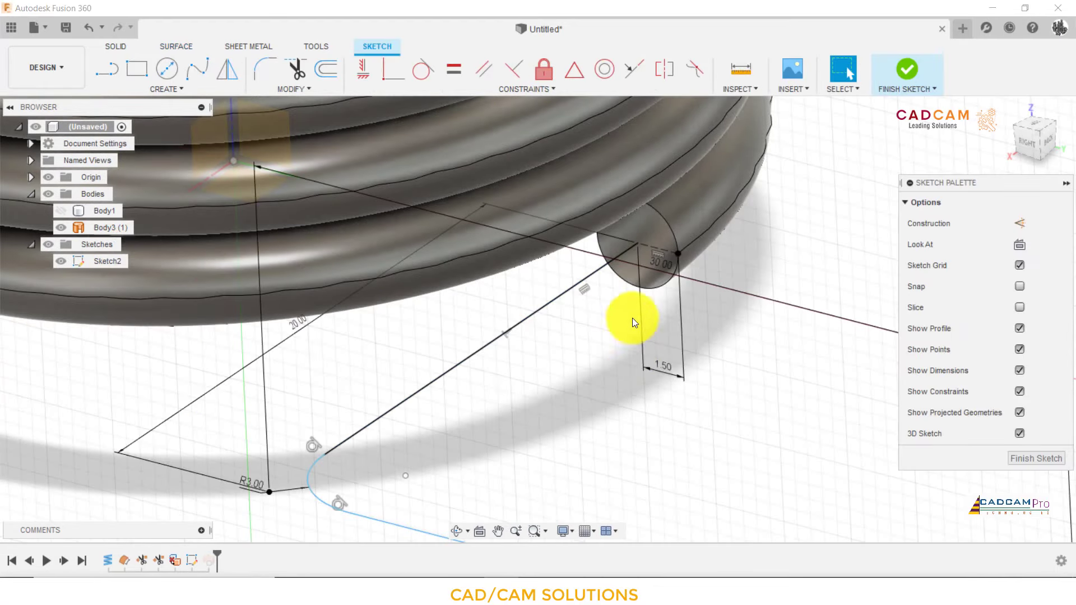
{"action": "scroll", "coordinate": [615, 278], "scroll_direction": "down", "scroll_amount": 2}
{"action": "scroll", "coordinate": [615, 278], "scroll_direction": "down", "scroll_amount": 2}
{"action": "scroll", "coordinate": [436, 385], "scroll_direction": "up", "scroll_amount": 3}
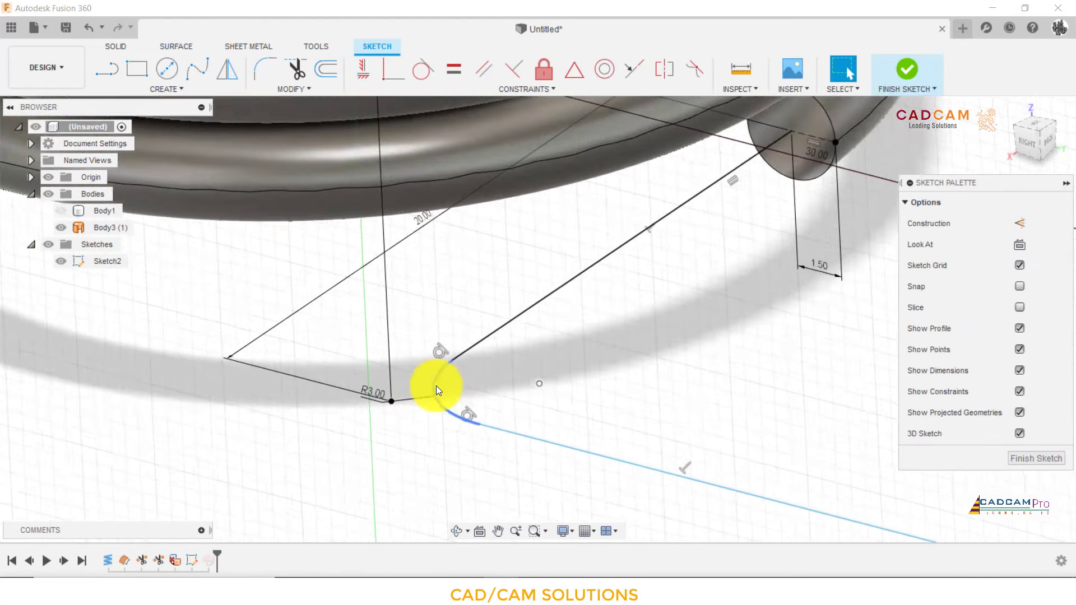
{"action": "scroll", "coordinate": [468, 383], "scroll_direction": "up", "scroll_amount": 2}
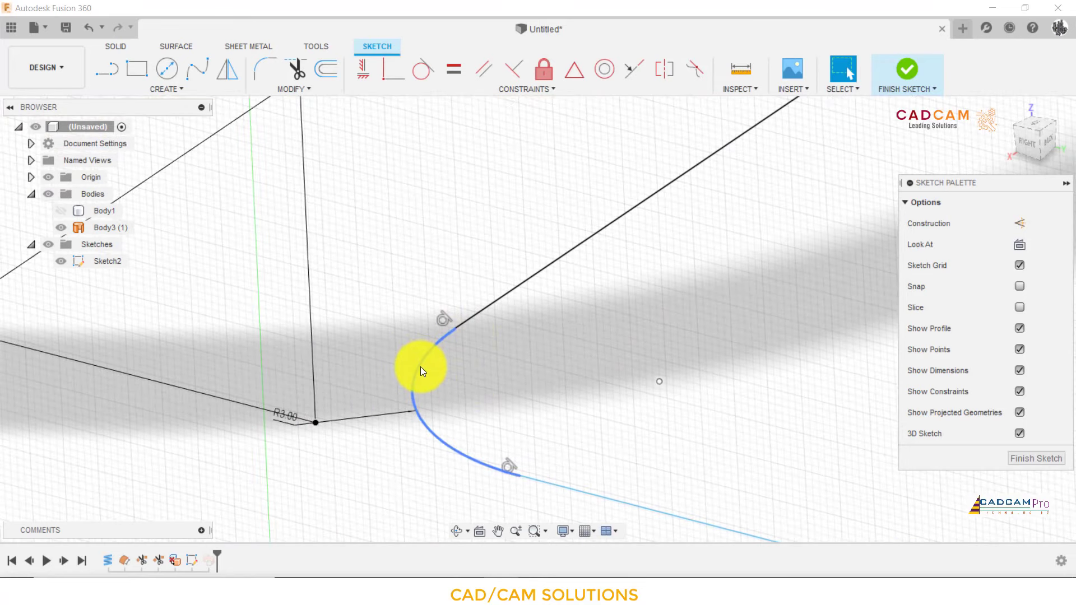
{"action": "scroll", "coordinate": [420, 366], "scroll_direction": "down", "scroll_amount": 2}
{"action": "scroll", "coordinate": [417, 372], "scroll_direction": "down", "scroll_amount": 3}
{"action": "mouse_move", "coordinate": [543, 328]}
{"action": "middle_mouse_down", "text": "shift"}
{"action": "mouse_move", "coordinate": [610, 293]}
{"action": "mouse_move", "coordinate": [596, 292]}
{"action": "mouse_move", "coordinate": [552, 372]}
{"action": "mouse_move", "coordinate": [523, 372]}
{"action": "mouse_move", "coordinate": [582, 324]}
{"action": "mouse_move", "coordinate": [621, 315]}
{"action": "mouse_move", "coordinate": [630, 293]}
{"action": "mouse_move", "coordinate": [712, 273]}
{"action": "middle_mouse_up", "text": "shift"}
{"action": "mouse_move", "coordinate": [1034, 137]}
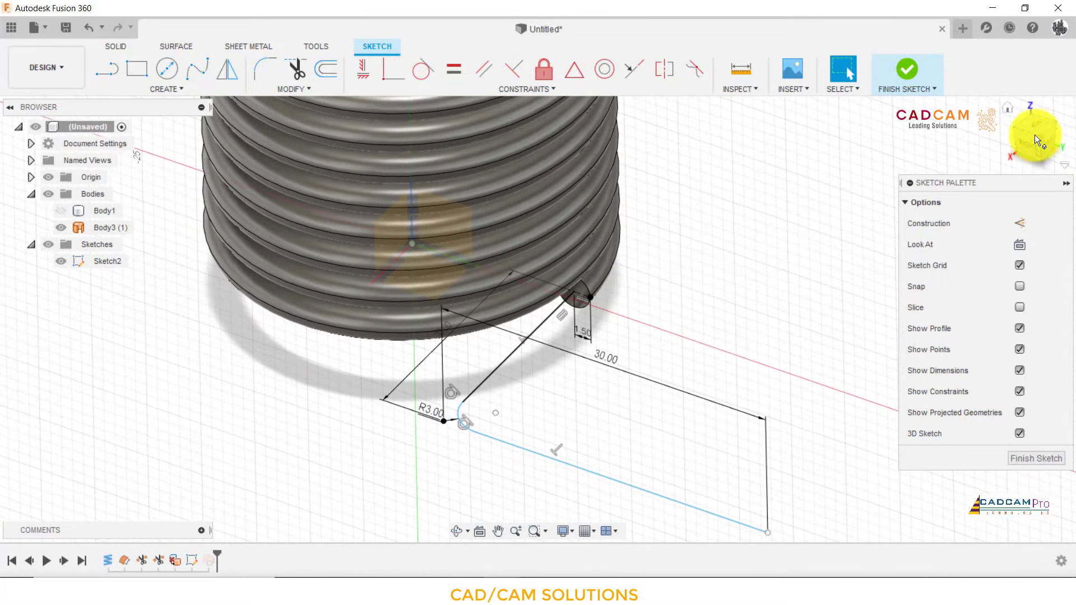
From the RIGHT view, zoom in to check where the line meets the circle, then orbit back
{"action": "left_click", "coordinate": [1024, 147]}
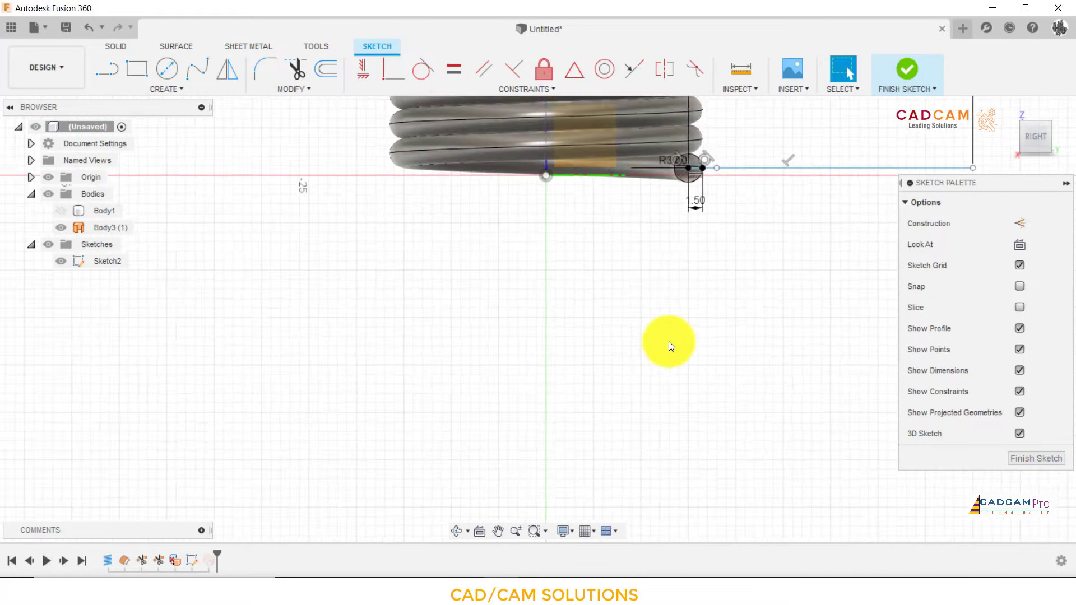
{"action": "scroll", "coordinate": [728, 196], "scroll_direction": "up", "scroll_amount": 3}
{"action": "scroll", "coordinate": [691, 182], "scroll_direction": "up", "scroll_amount": 1}
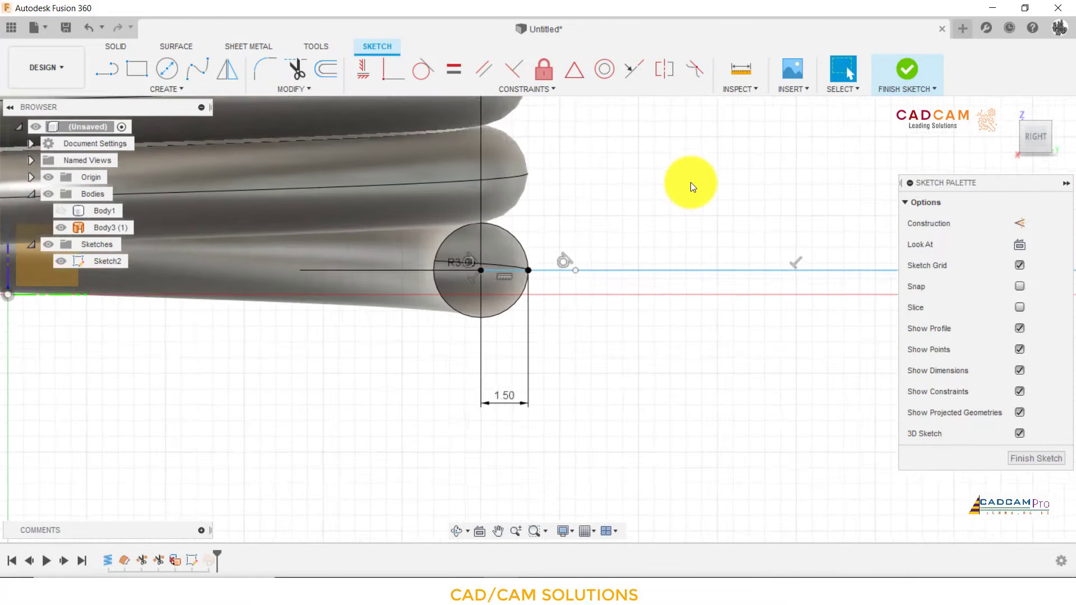
{"action": "scroll", "coordinate": [690, 182], "scroll_direction": "up", "scroll_amount": 3}
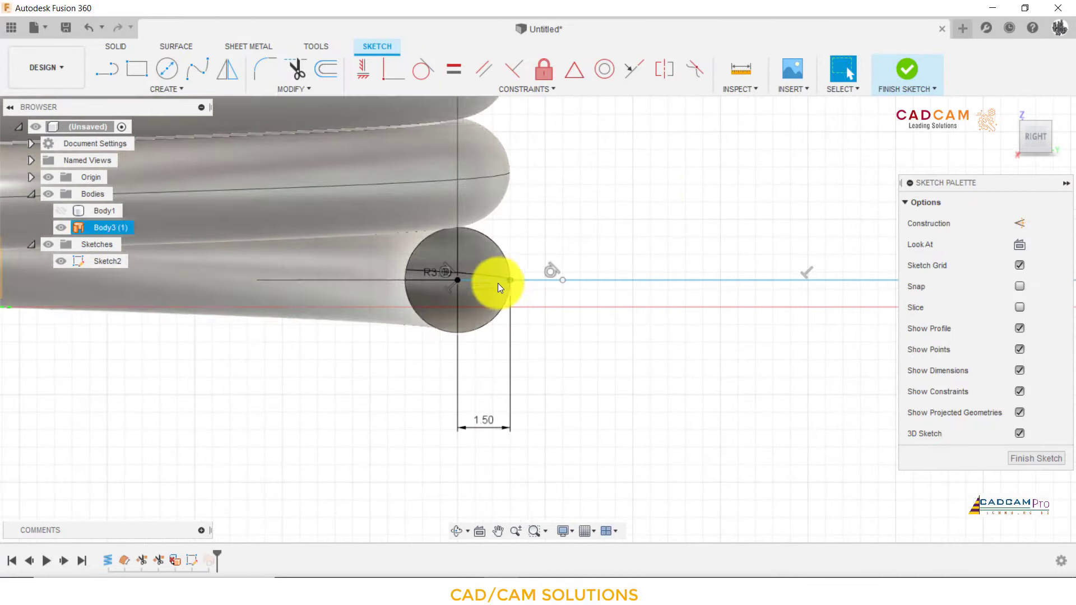
{"action": "left_click", "coordinate": [482, 281]}
{"action": "scroll", "coordinate": [448, 307], "scroll_direction": "down", "scroll_amount": 2}
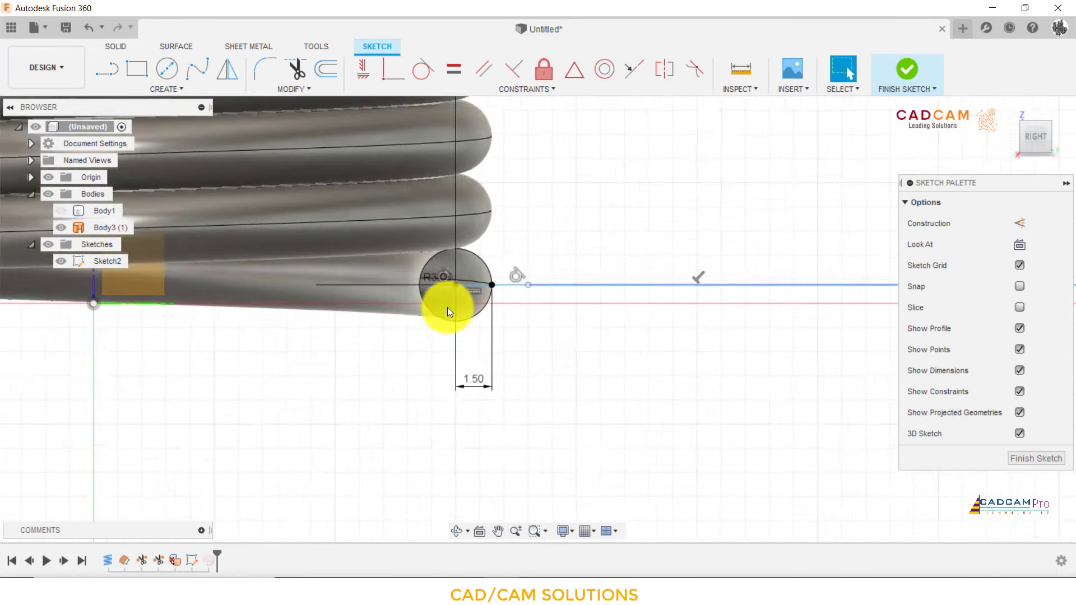
{"action": "scroll", "coordinate": [485, 302], "scroll_direction": "down", "scroll_amount": 2}
{"action": "scroll", "coordinate": [473, 292], "scroll_direction": "down", "scroll_amount": 1}
{"action": "mouse_move", "coordinate": [474, 293]}
{"action": "middle_mouse_down", "text": "shift"}
{"action": "mouse_move", "coordinate": [445, 312]}
{"action": "mouse_move", "coordinate": [667, 386]}
{"action": "middle_mouse_up", "text": "shift"}
Finish Sketch2 and run a 3 mm solid pipe along the bent bottom-end path
{"action": "left_click", "coordinate": [1040, 461]}
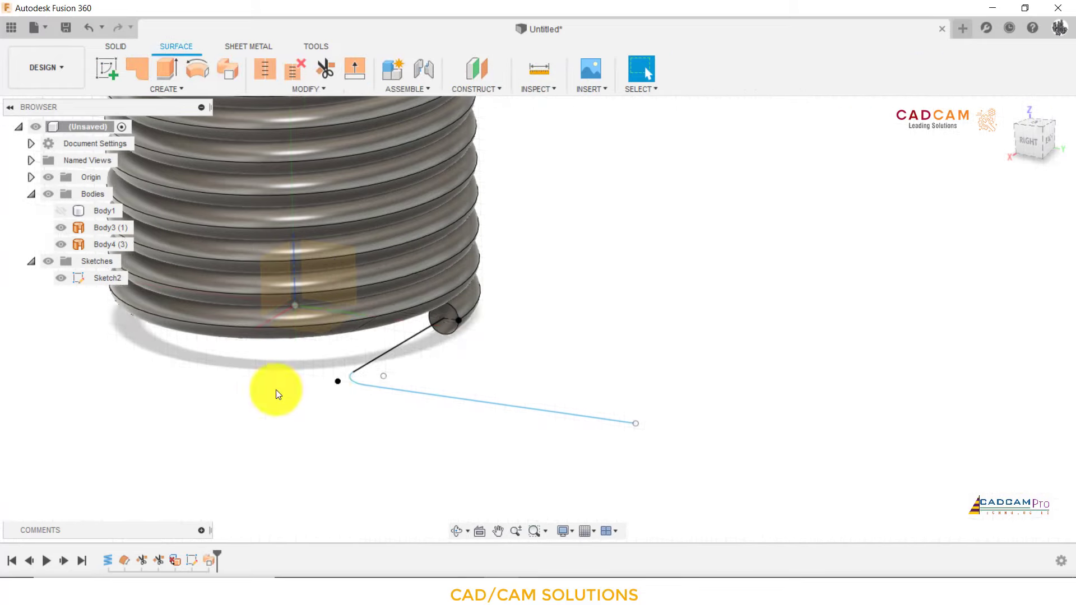
{"action": "scroll", "coordinate": [275, 389], "scroll_direction": "up", "scroll_amount": 2}
{"action": "left_click", "coordinate": [168, 89]}
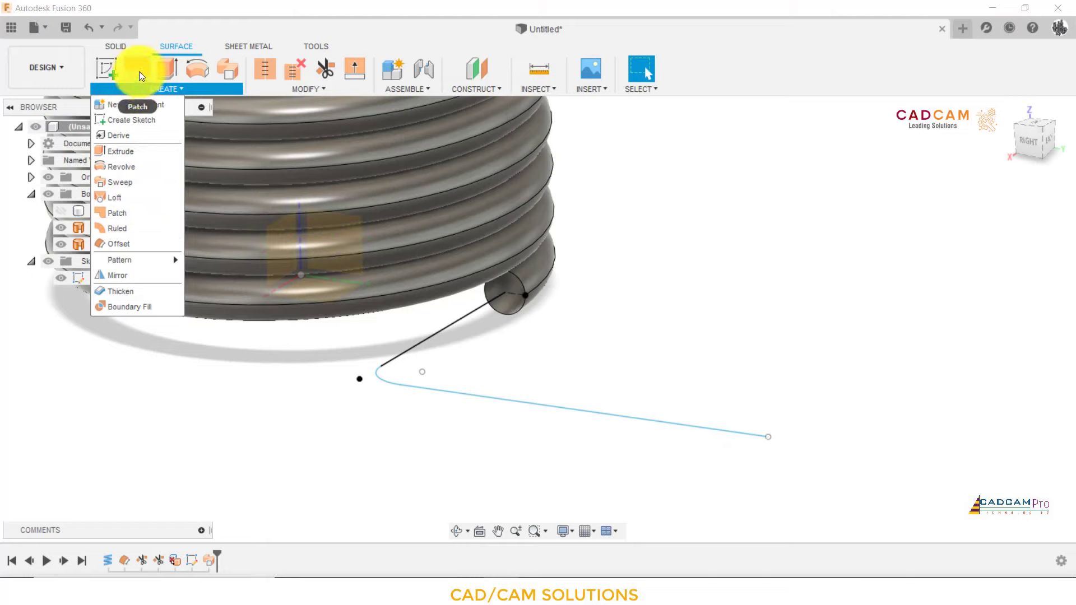
{"action": "left_click", "coordinate": [124, 49]}
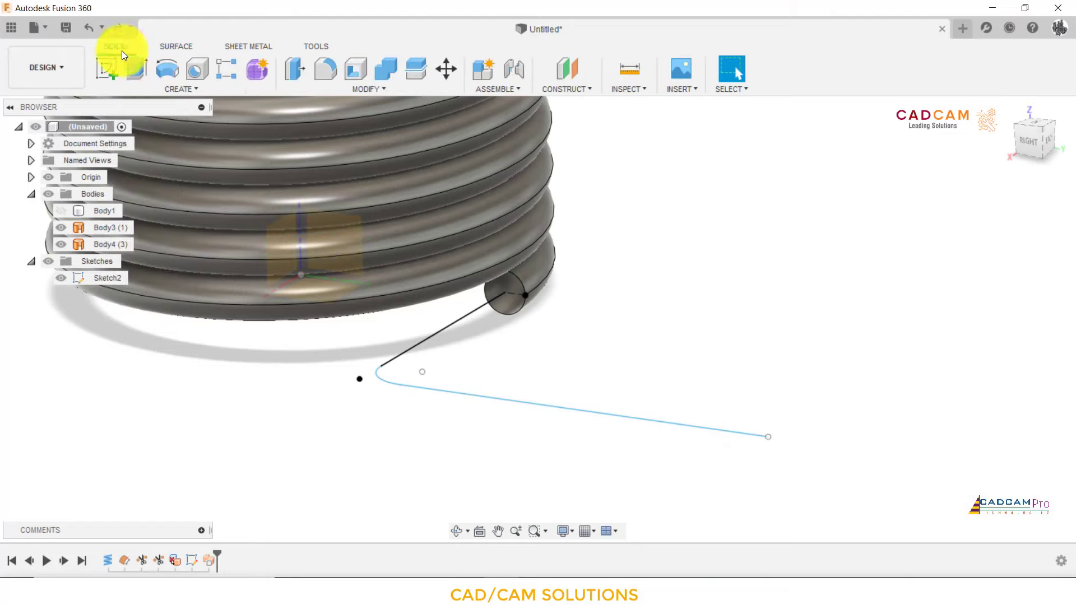
{"action": "left_click", "coordinate": [180, 89]}
{"action": "left_click", "coordinate": [136, 386]}
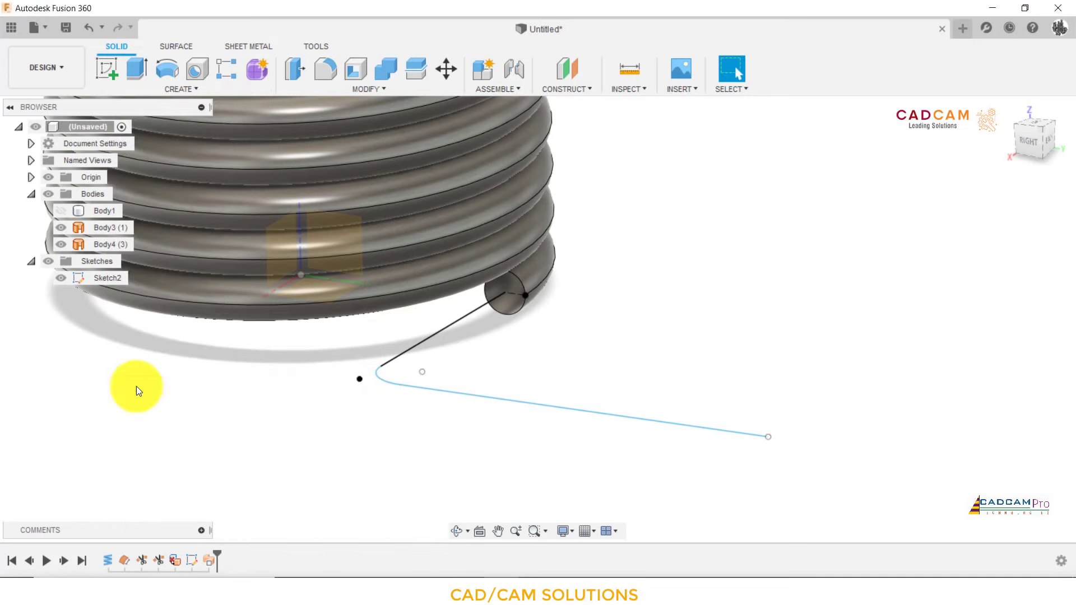
{"action": "left_click", "coordinate": [510, 400]}
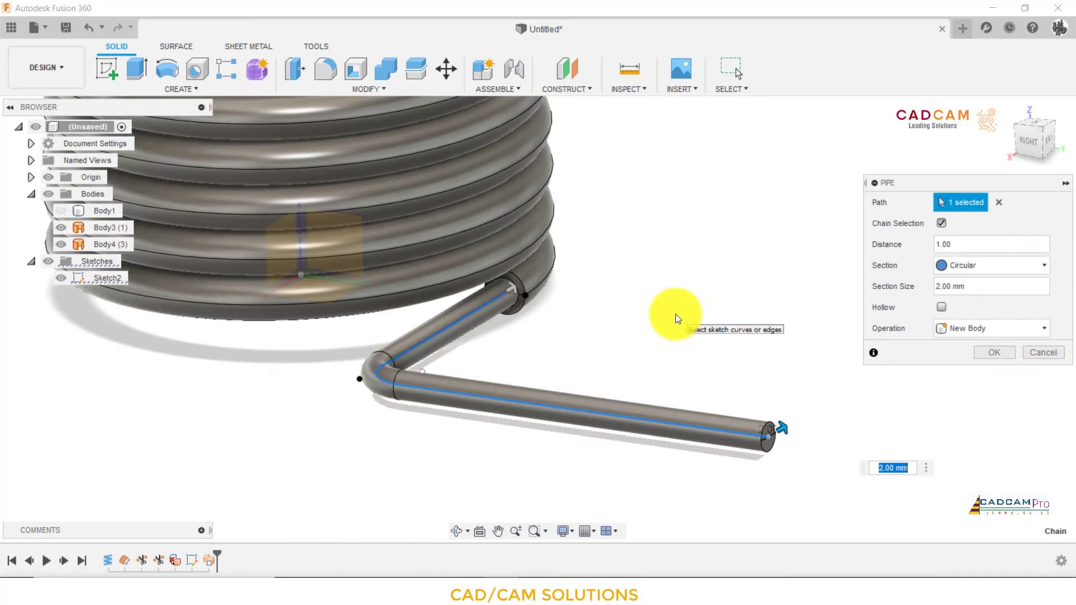
{"action": "type", "text": "3"}
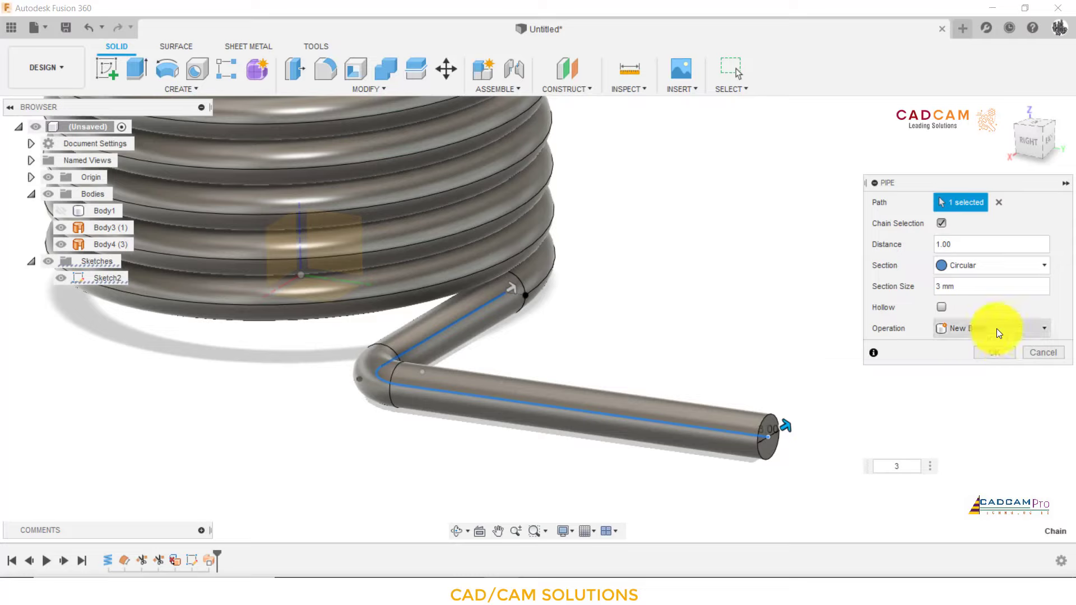
{"action": "left_click", "coordinate": [995, 352]}
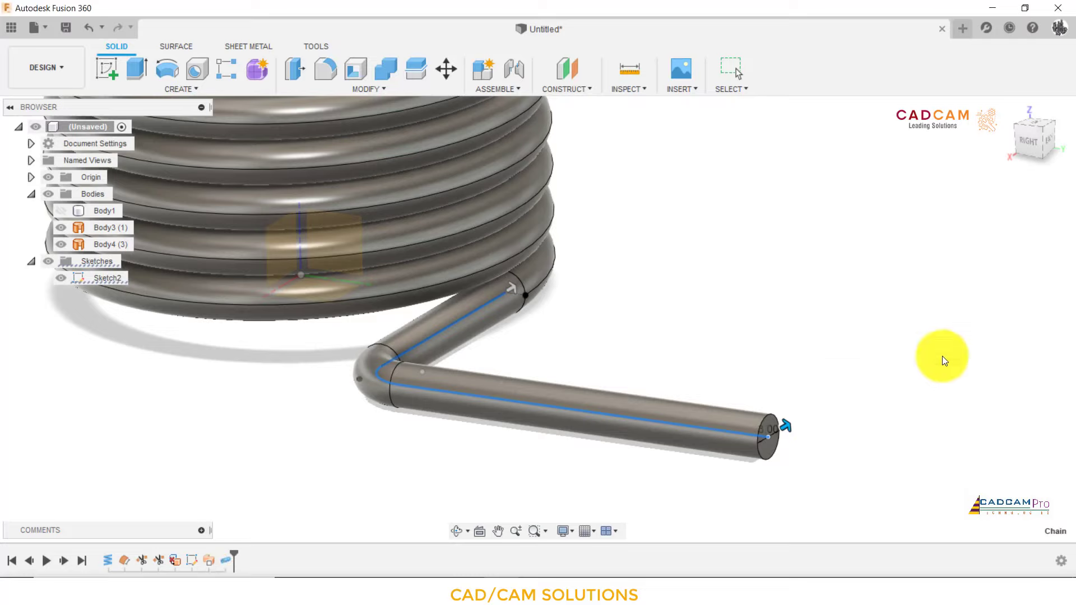
Hide Body5 and Sketch2, then patch the open circular edge at the coil's bottom end
{"action": "left_click", "coordinate": [61, 262]}
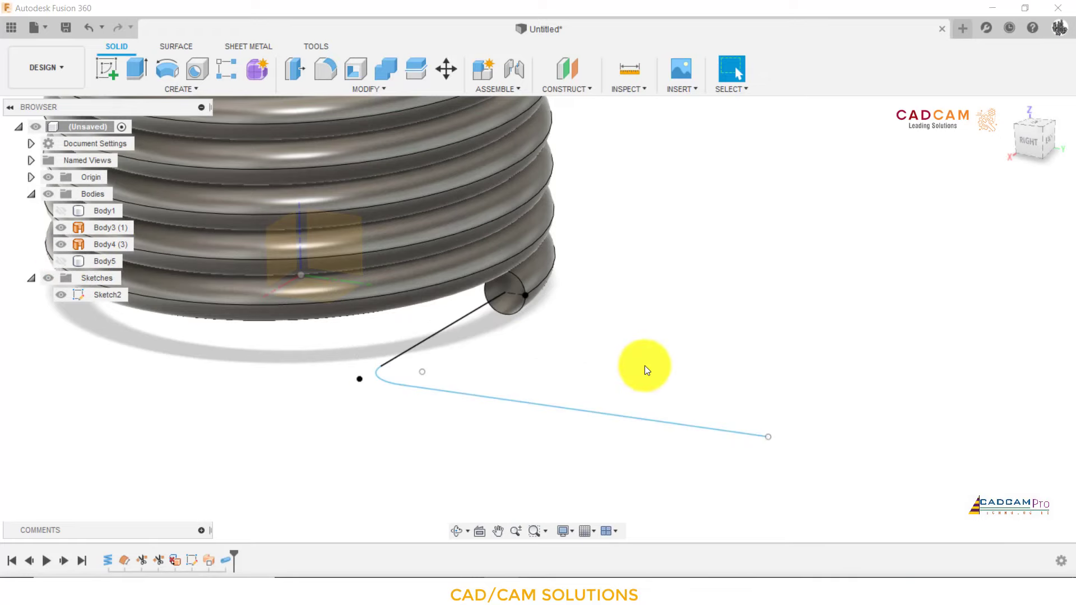
{"action": "left_click", "coordinate": [59, 301]}
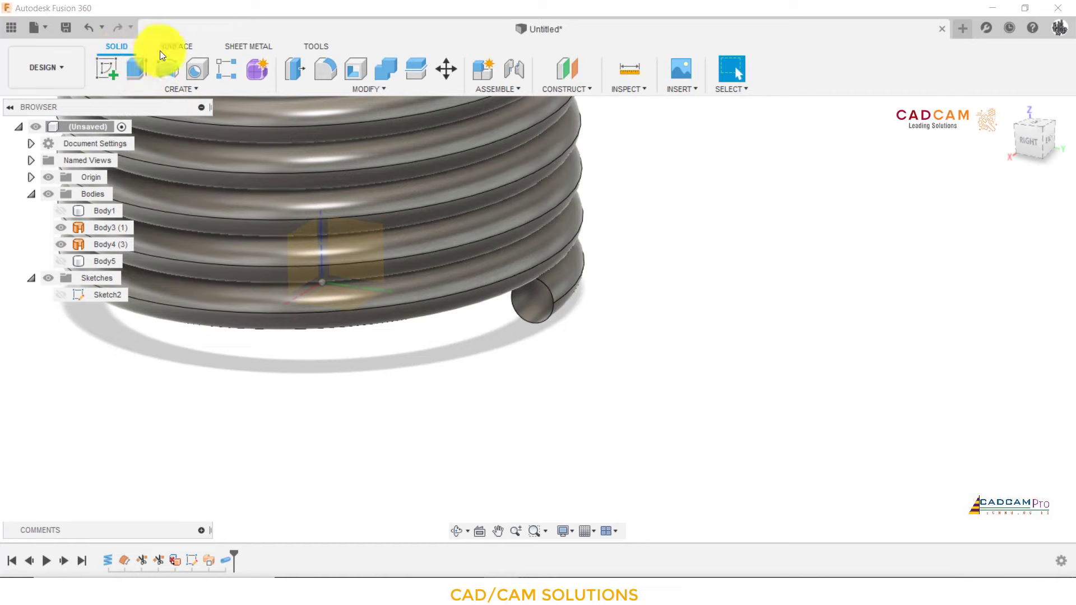
{"action": "left_click", "coordinate": [170, 48]}
{"action": "left_click", "coordinate": [139, 66]}
{"action": "left_click", "coordinate": [533, 313]}
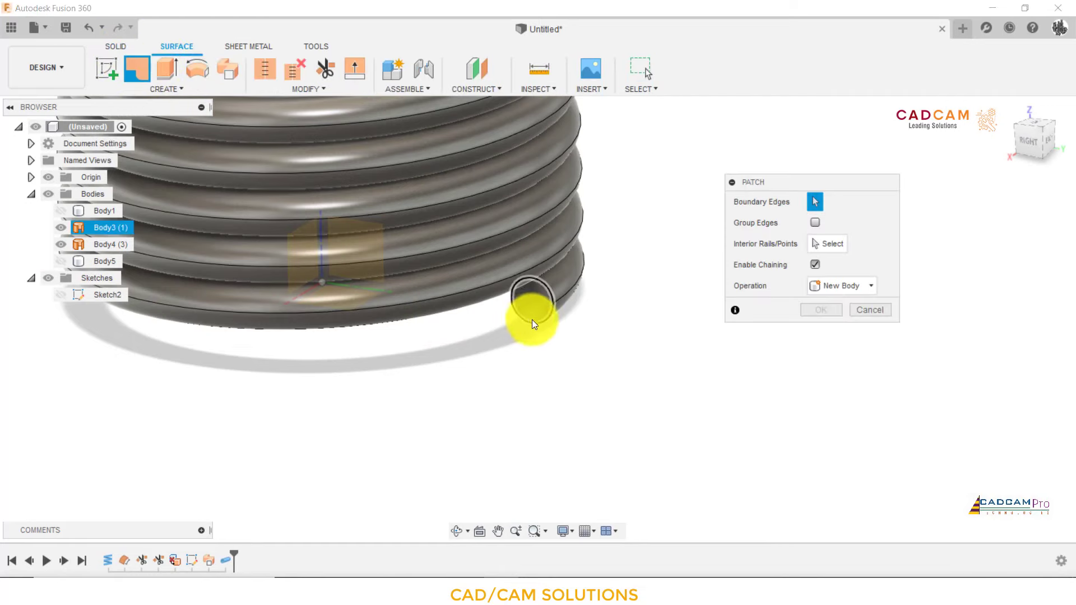
{"action": "scroll", "coordinate": [705, 457], "scroll_direction": "down", "scroll_amount": 3}
{"action": "scroll", "coordinate": [702, 448], "scroll_direction": "down", "scroll_amount": 2}
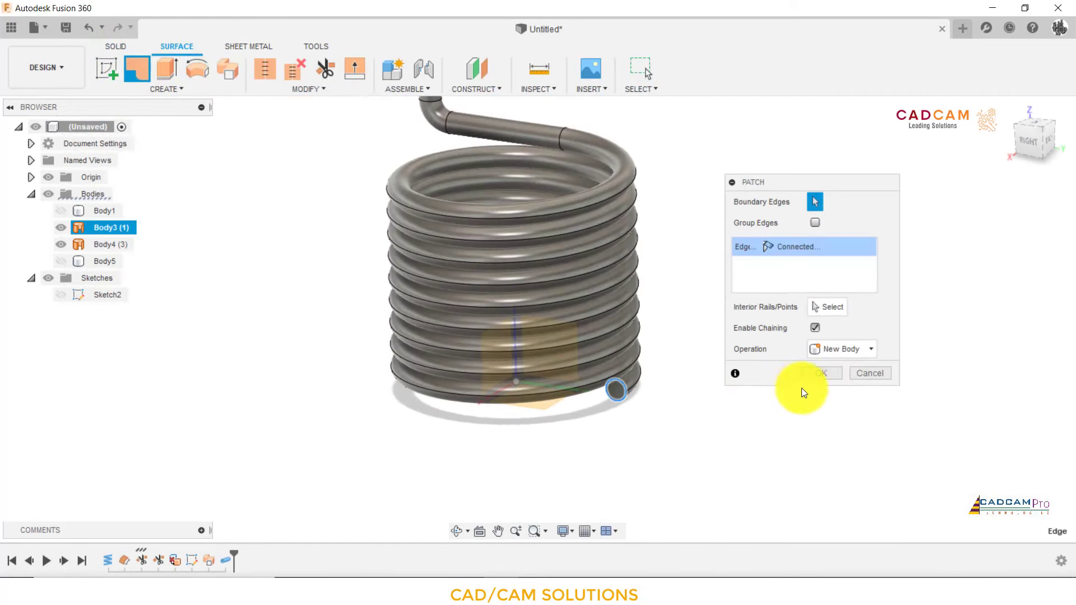
{"action": "left_click", "coordinate": [820, 373]}
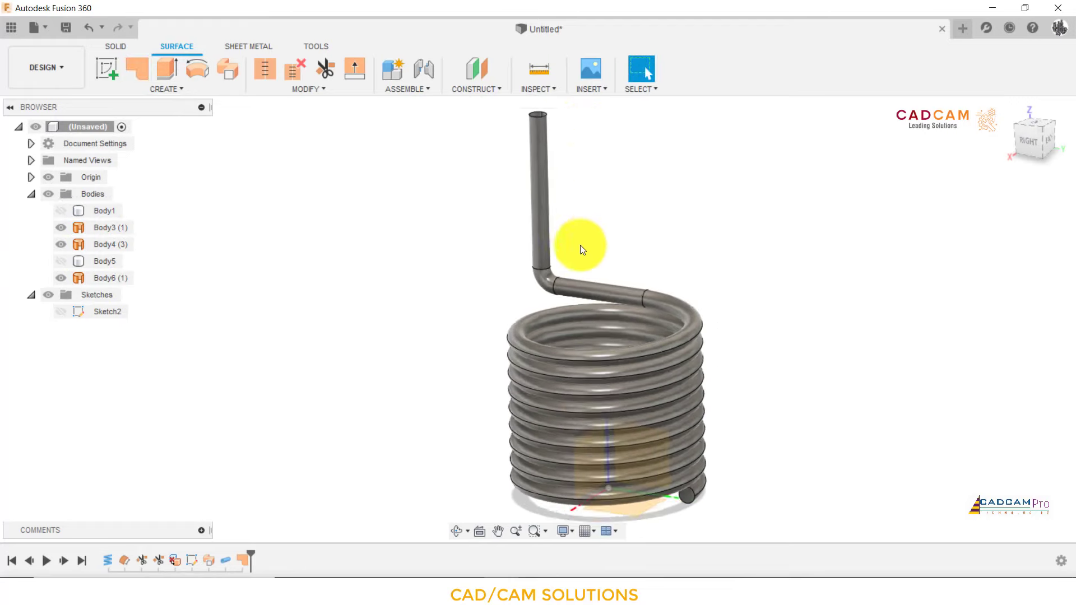
Patch the open circular edge at the top pipe's end
{"action": "scroll", "coordinate": [560, 219], "scroll_direction": "up", "scroll_amount": 2}
{"action": "left_click", "coordinate": [143, 68]}
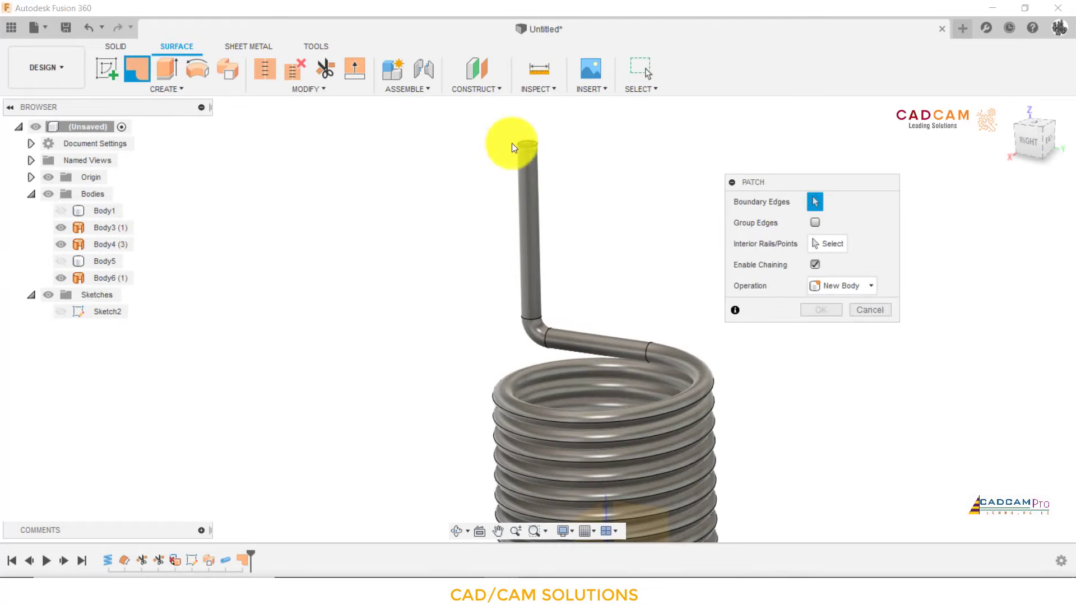
{"action": "left_click", "coordinate": [524, 145]}
{"action": "left_click", "coordinate": [827, 372]}
{"action": "scroll", "coordinate": [590, 196], "scroll_direction": "down", "scroll_amount": 3}
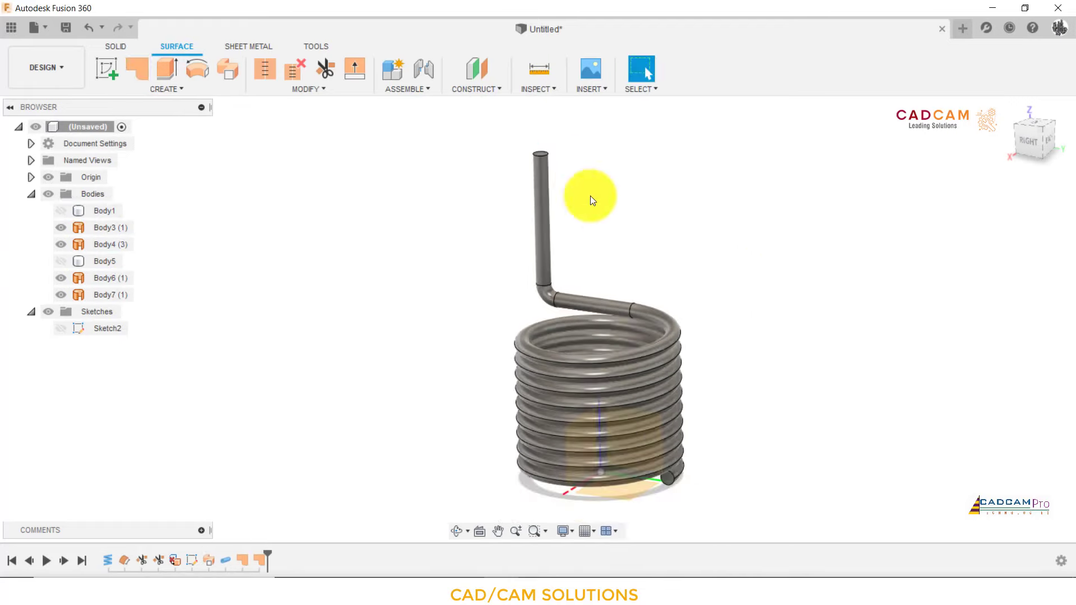
Stitch all four surface bodies into solid Body8 and show Body5 again
{"action": "left_click", "coordinate": [264, 66]}
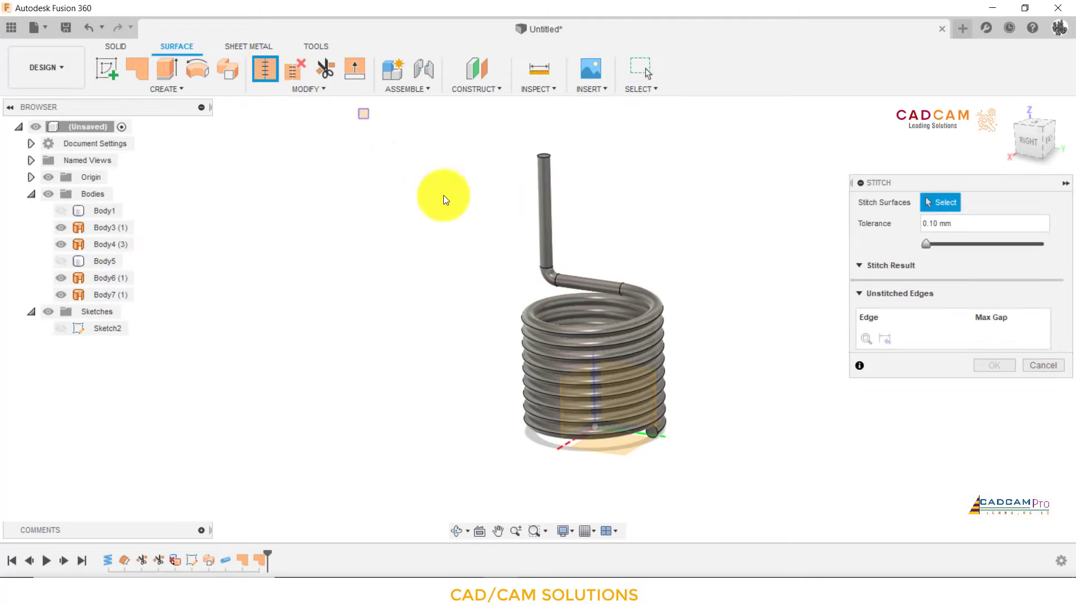
{"action": "left_click_drag", "start_coordinate": [356, 107], "coordinate": [744, 469]}
{"action": "left_click", "coordinate": [1009, 429]}
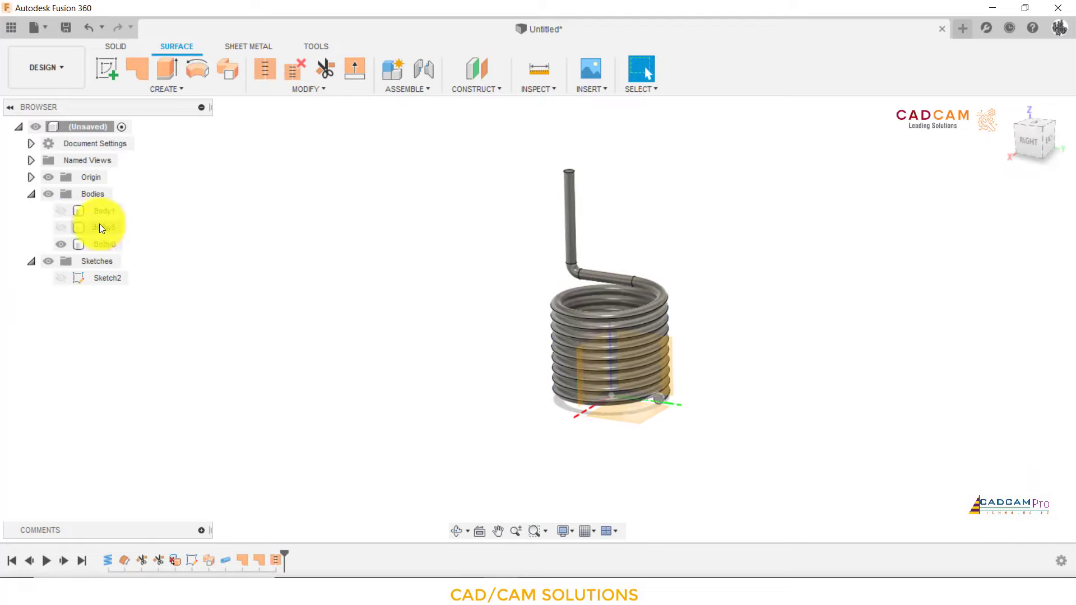
{"action": "left_click", "coordinate": [63, 226]}
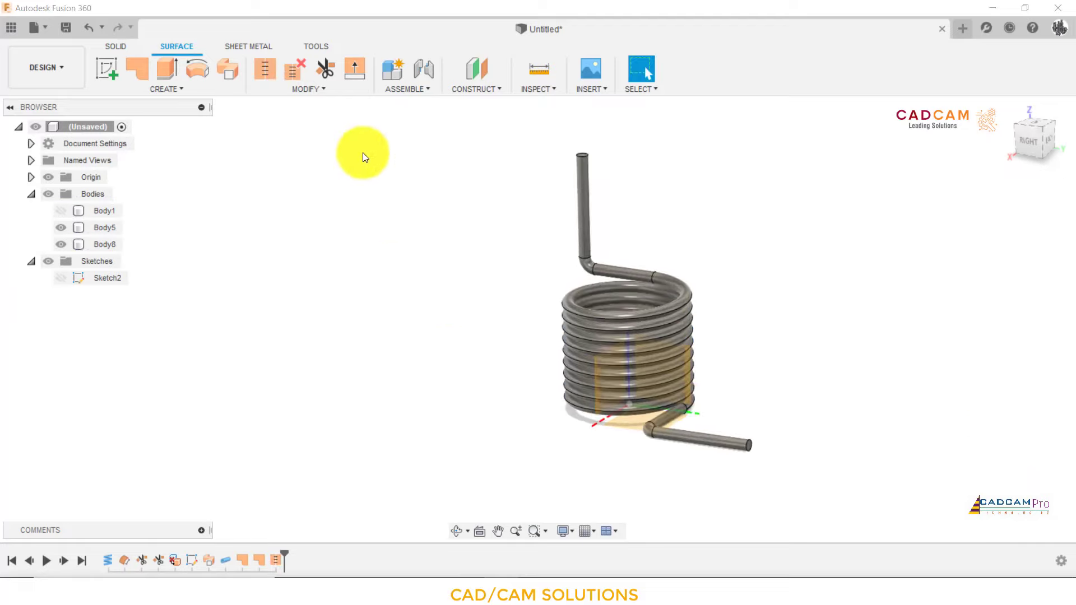
{"action": "left_click", "coordinate": [115, 46]}
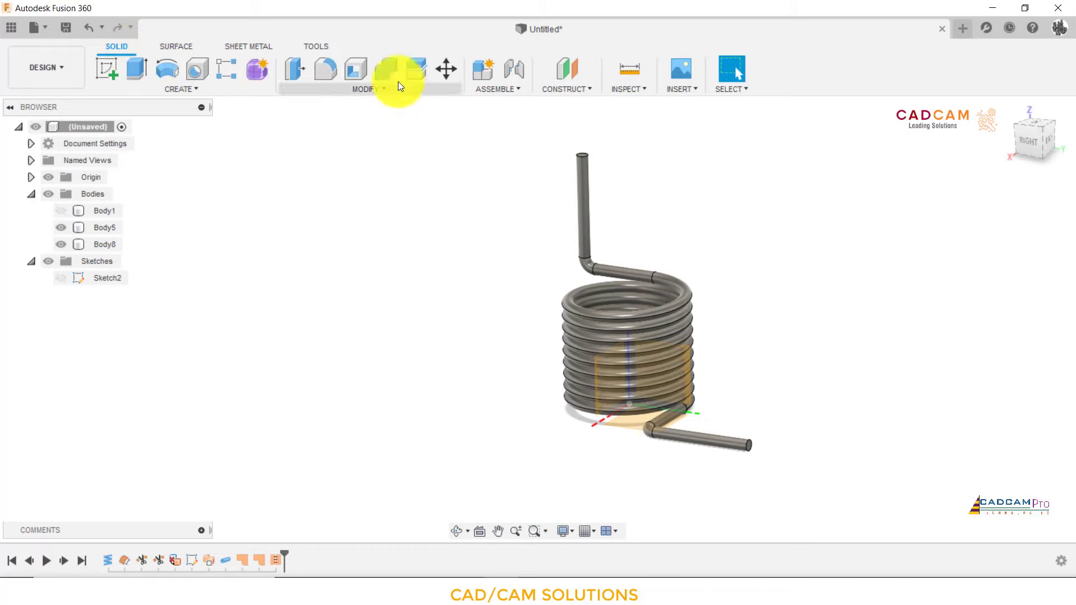
Combine Body5 into target Body8 with Join, then hide the Origin and orbit the view
{"action": "left_click", "coordinate": [386, 70]}
{"action": "left_click", "coordinate": [600, 276]}
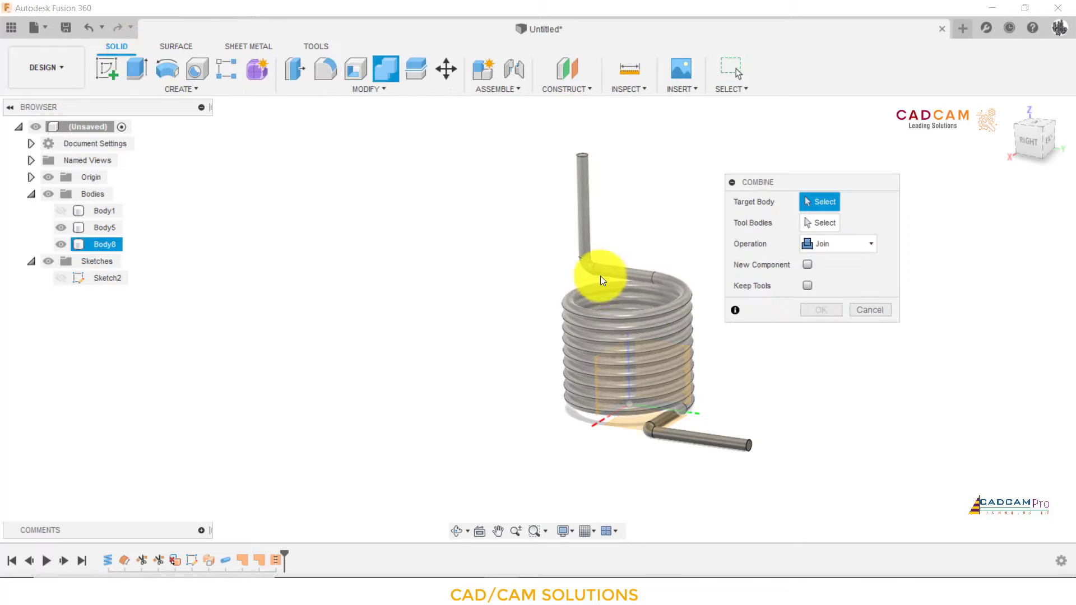
{"action": "left_click", "coordinate": [732, 441]}
{"action": "left_click", "coordinate": [820, 309]}
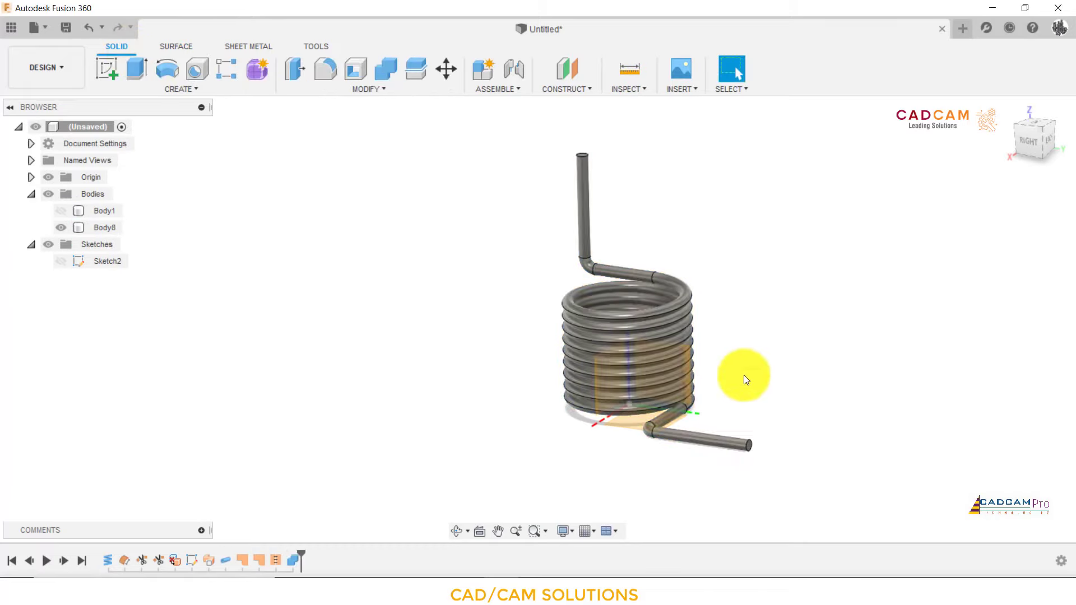
{"action": "left_click", "coordinate": [49, 177]}
{"action": "mouse_move", "coordinate": [442, 277]}
{"action": "middle_mouse_down", "text": "shift"}
{"action": "mouse_move", "coordinate": [504, 233]}
{"action": "mouse_move", "coordinate": [404, 288]}
{"action": "mouse_move", "coordinate": [406, 274]}
{"action": "mouse_move", "coordinate": [493, 243]}
{"action": "mouse_move", "coordinate": [538, 264]}
{"action": "mouse_move", "coordinate": [543, 284]}
{"action": "mouse_move", "coordinate": [518, 374]}
{"action": "mouse_move", "coordinate": [459, 398]}
{"action": "mouse_move", "coordinate": [557, 370]}
{"action": "mouse_move", "coordinate": [547, 295]}
{"action": "mouse_move", "coordinate": [489, 267]}
{"action": "mouse_move", "coordinate": [492, 291]}
{"action": "middle_mouse_up", "text": "shift"}
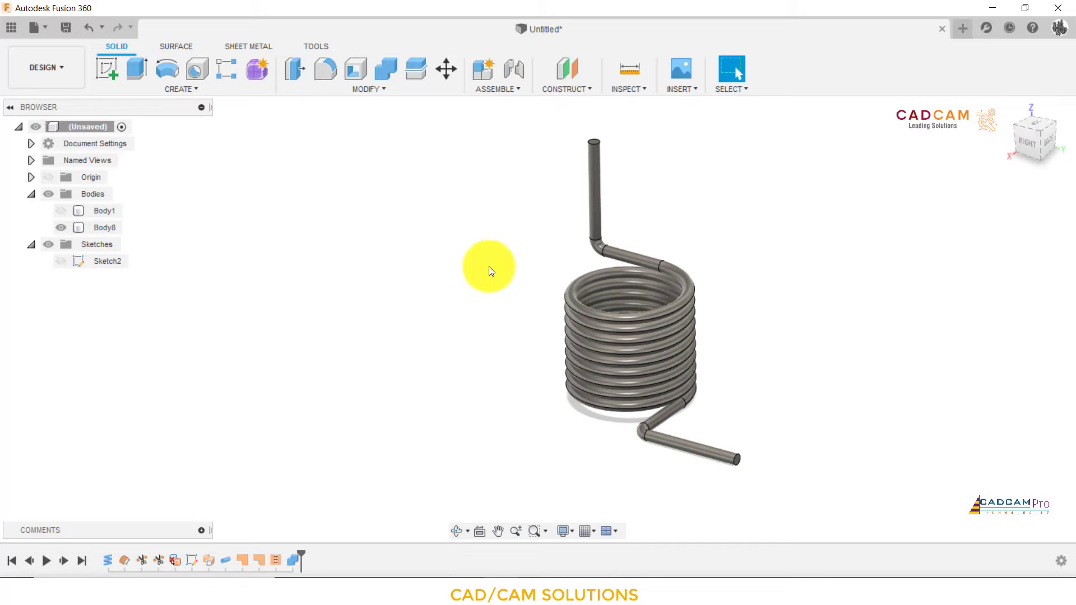
Apply the Lead - Satin appearance to the spring body and orbit to view it
{"action": "key", "text": "a"}
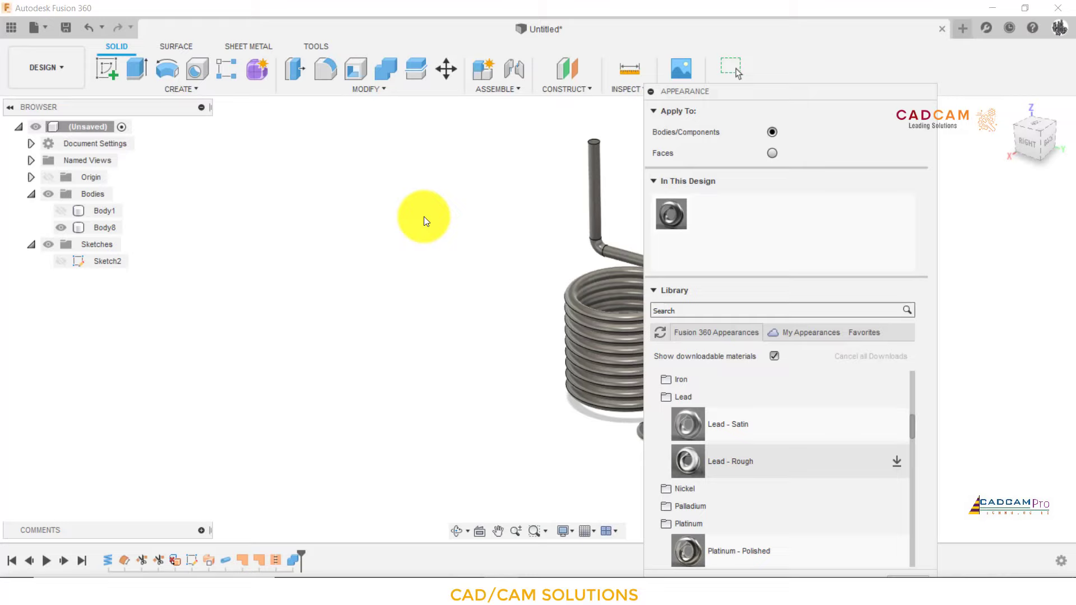
{"action": "left_click_drag", "start_coordinate": [688, 424], "coordinate": [589, 365]}
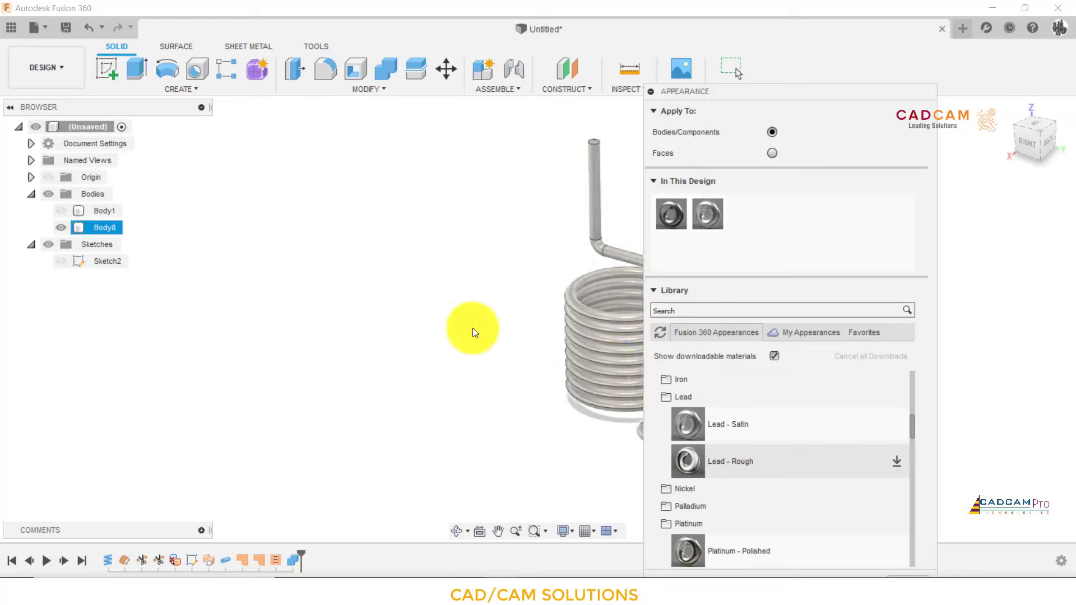
{"action": "key", "text": "F6"}
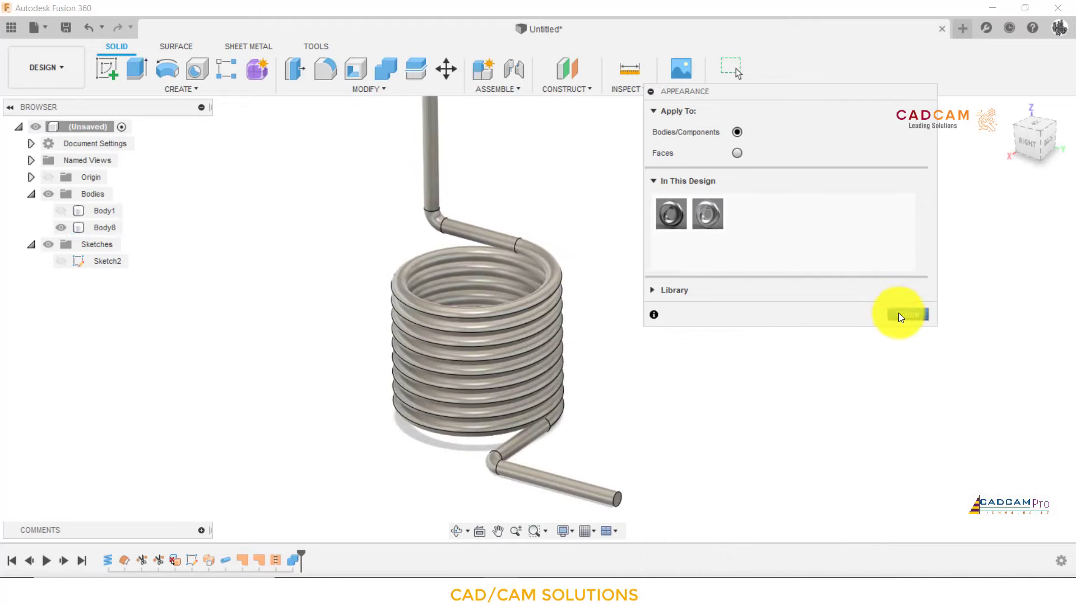
{"action": "left_click", "coordinate": [899, 314]}
{"action": "mouse_move", "coordinate": [893, 315]}
{"action": "middle_mouse_down", "text": "shift"}
{"action": "mouse_move", "coordinate": [763, 288]}
{"action": "mouse_move", "coordinate": [753, 274]}
{"action": "mouse_move", "coordinate": [588, 247]}
{"action": "mouse_move", "coordinate": [769, 235]}
{"action": "mouse_move", "coordinate": [701, 245]}
{"action": "mouse_move", "coordinate": [693, 301]}
{"action": "mouse_move", "coordinate": [669, 335]}
{"action": "mouse_move", "coordinate": [636, 301]}
{"action": "mouse_move", "coordinate": [644, 308]}
{"action": "mouse_move", "coordinate": [595, 211]}
{"action": "mouse_move", "coordinate": [675, 182]}
{"action": "mouse_move", "coordinate": [708, 228]}
{"action": "mouse_move", "coordinate": [689, 190]}
{"action": "mouse_move", "coordinate": [680, 239]}
{"action": "mouse_move", "coordinate": [708, 241]}
{"action": "mouse_move", "coordinate": [689, 216]}
{"action": "mouse_move", "coordinate": [674, 252]}
{"action": "middle_mouse_up", "text": "shift"}
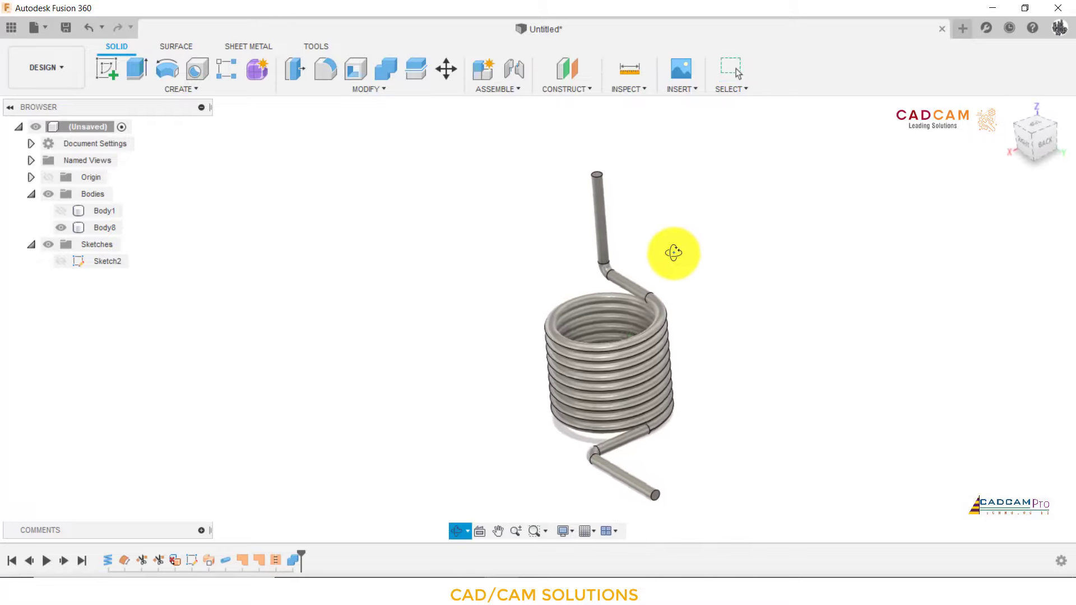
{"action": "scroll", "coordinate": [721, 423], "scroll_direction": "up", "scroll_amount": 3}
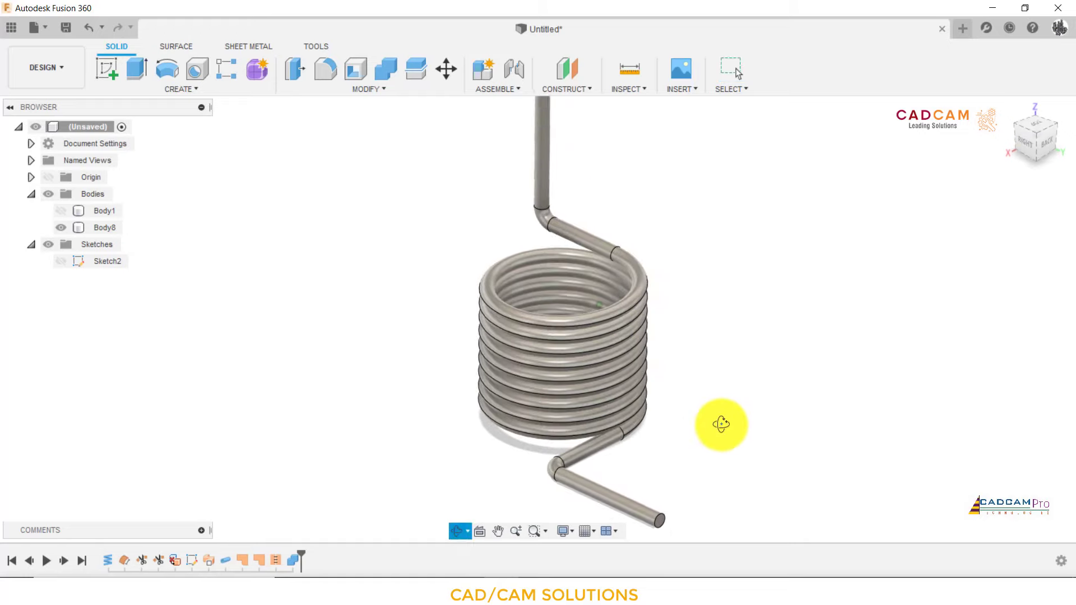
{"action": "scroll", "coordinate": [722, 421], "scroll_direction": "down", "scroll_amount": 2}
{"action": "key", "text": "Escape"}
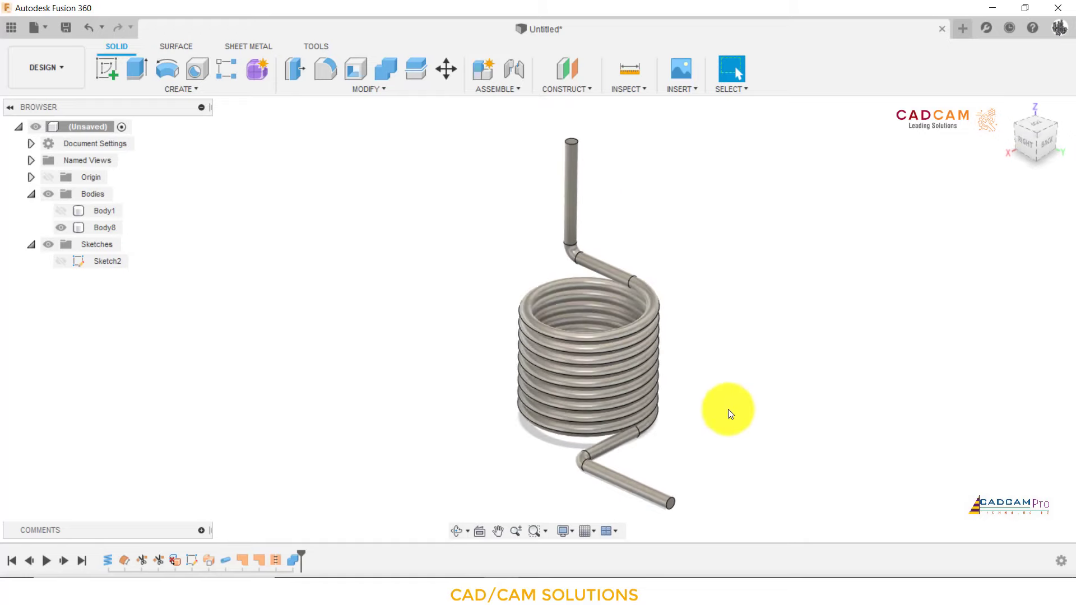